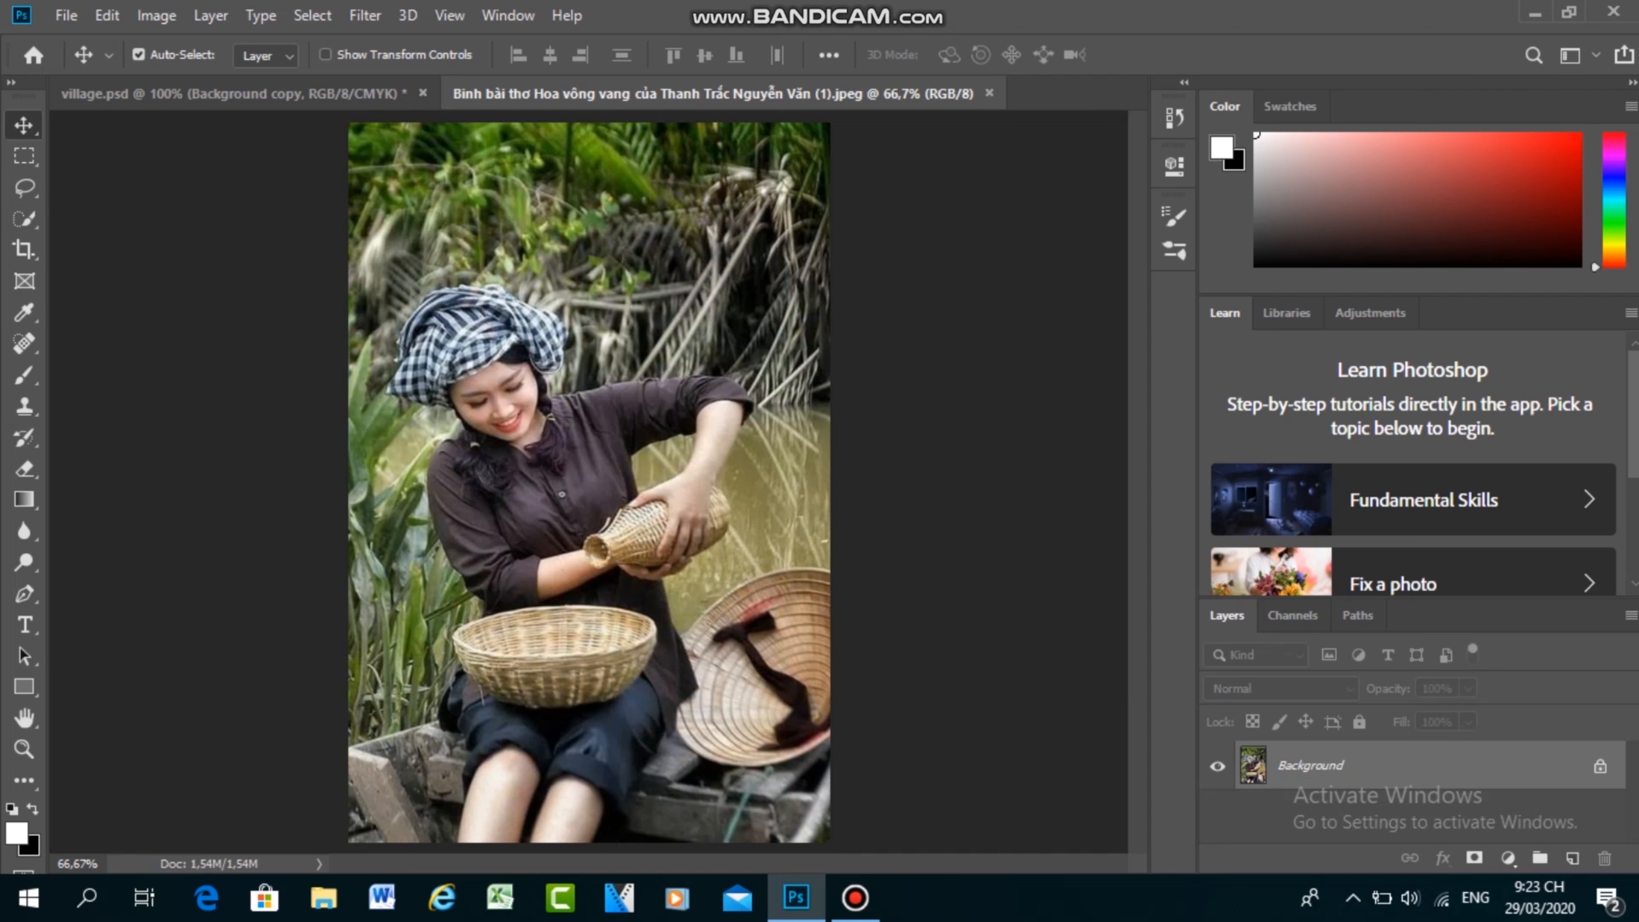
Step: Select the woman with the Quick Selection tool and move the cut-out into village.psd
{"action": "left_click", "coordinate": [24, 219]}
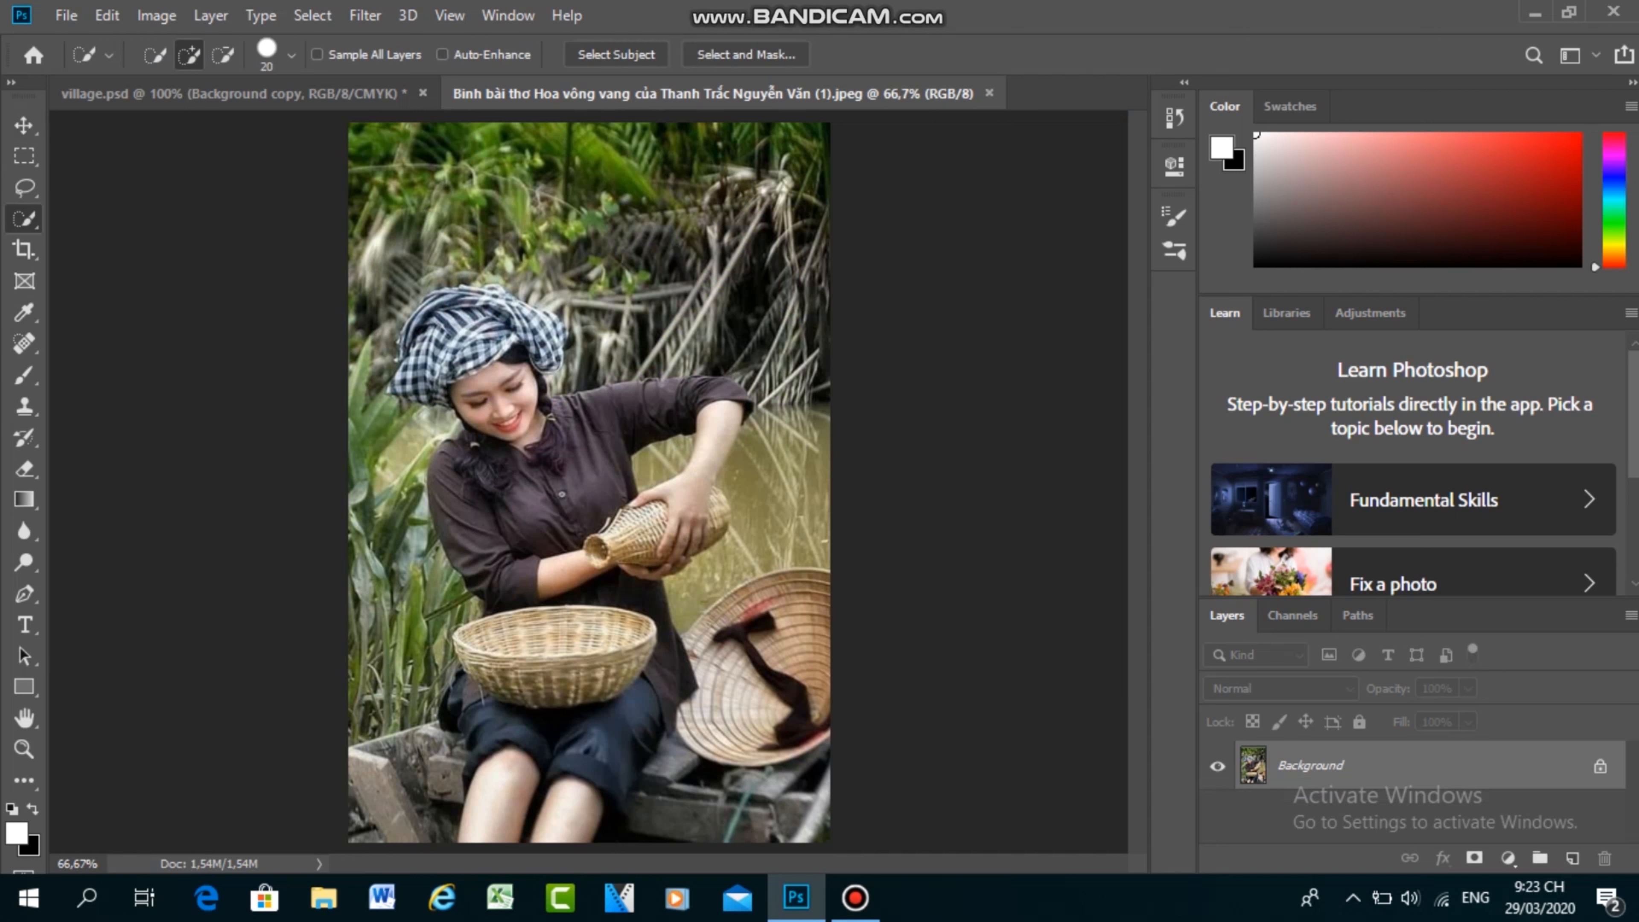
{"action": "mouse_move", "coordinate": [429, 297]}
{"action": "left_mouse_down"}
{"action": "mouse_move", "coordinate": [549, 322]}
{"action": "mouse_move", "coordinate": [539, 342]}
{"action": "mouse_move", "coordinate": [416, 352]}
{"action": "mouse_move", "coordinate": [397, 381]}
{"action": "mouse_move", "coordinate": [491, 426]}
{"action": "mouse_move", "coordinate": [600, 394]}
{"action": "mouse_move", "coordinate": [730, 388]}
{"action": "mouse_move", "coordinate": [694, 516]}
{"action": "mouse_move", "coordinate": [756, 536]}
{"action": "mouse_move", "coordinate": [613, 542]}
{"action": "mouse_move", "coordinate": [446, 446]}
{"action": "mouse_move", "coordinate": [465, 549]}
{"action": "mouse_move", "coordinate": [581, 575]}
{"action": "mouse_move", "coordinate": [639, 610]}
{"action": "mouse_move", "coordinate": [723, 600]}
{"action": "mouse_move", "coordinate": [619, 711]}
{"action": "left_mouse_up"}
{"action": "left_click_drag", "start_coordinate": [562, 639], "coordinate": [501, 798]}
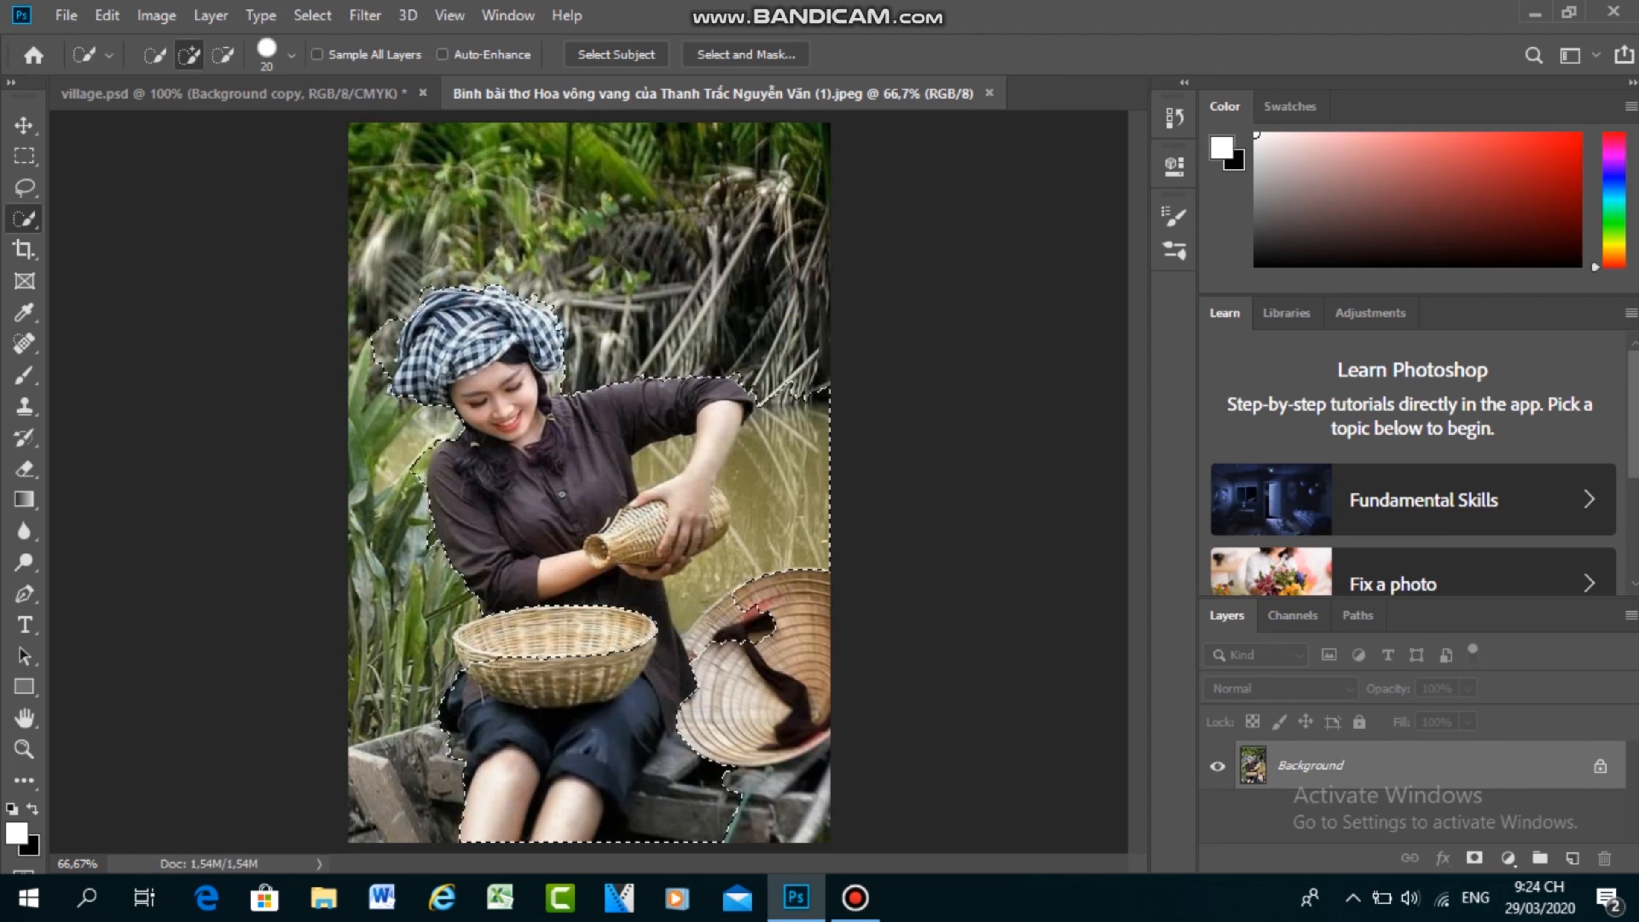
{"action": "key", "text": "v"}
{"action": "left_click_drag", "start_coordinate": [662, 413], "coordinate": [490, 280]}
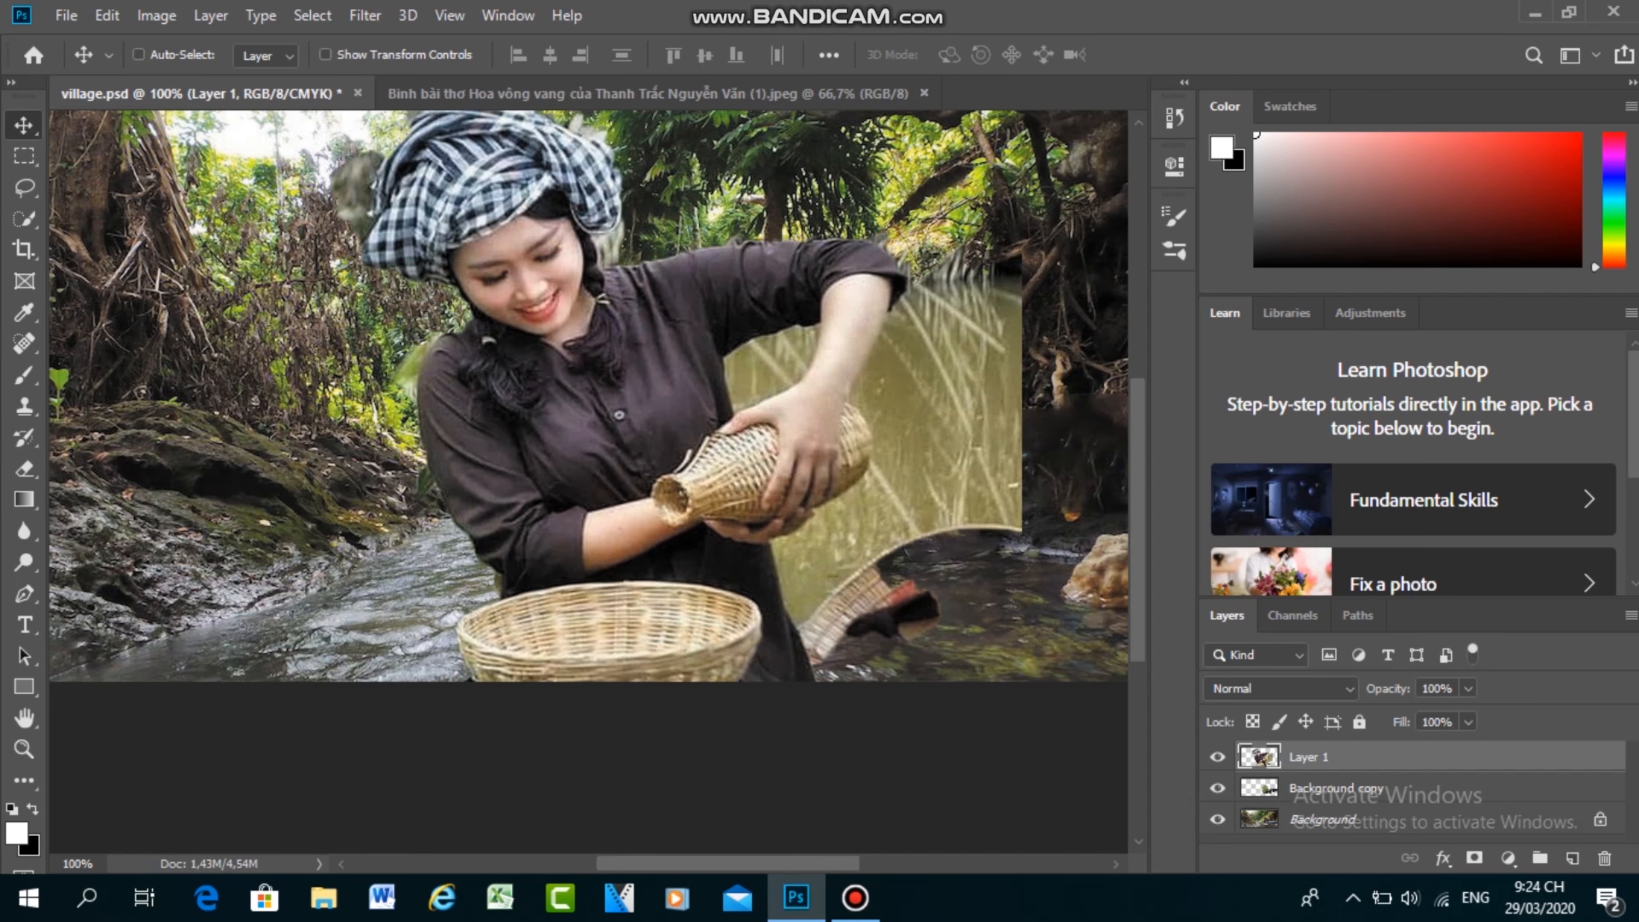
Step: Scale the woman's layer to 59.59% and place her over the stream, in front of the tree roots
{"action": "key", "text": "ctrl+t"}
{"action": "scroll", "coordinate": [589, 436], "scroll_direction": "up", "scroll_amount": 3}
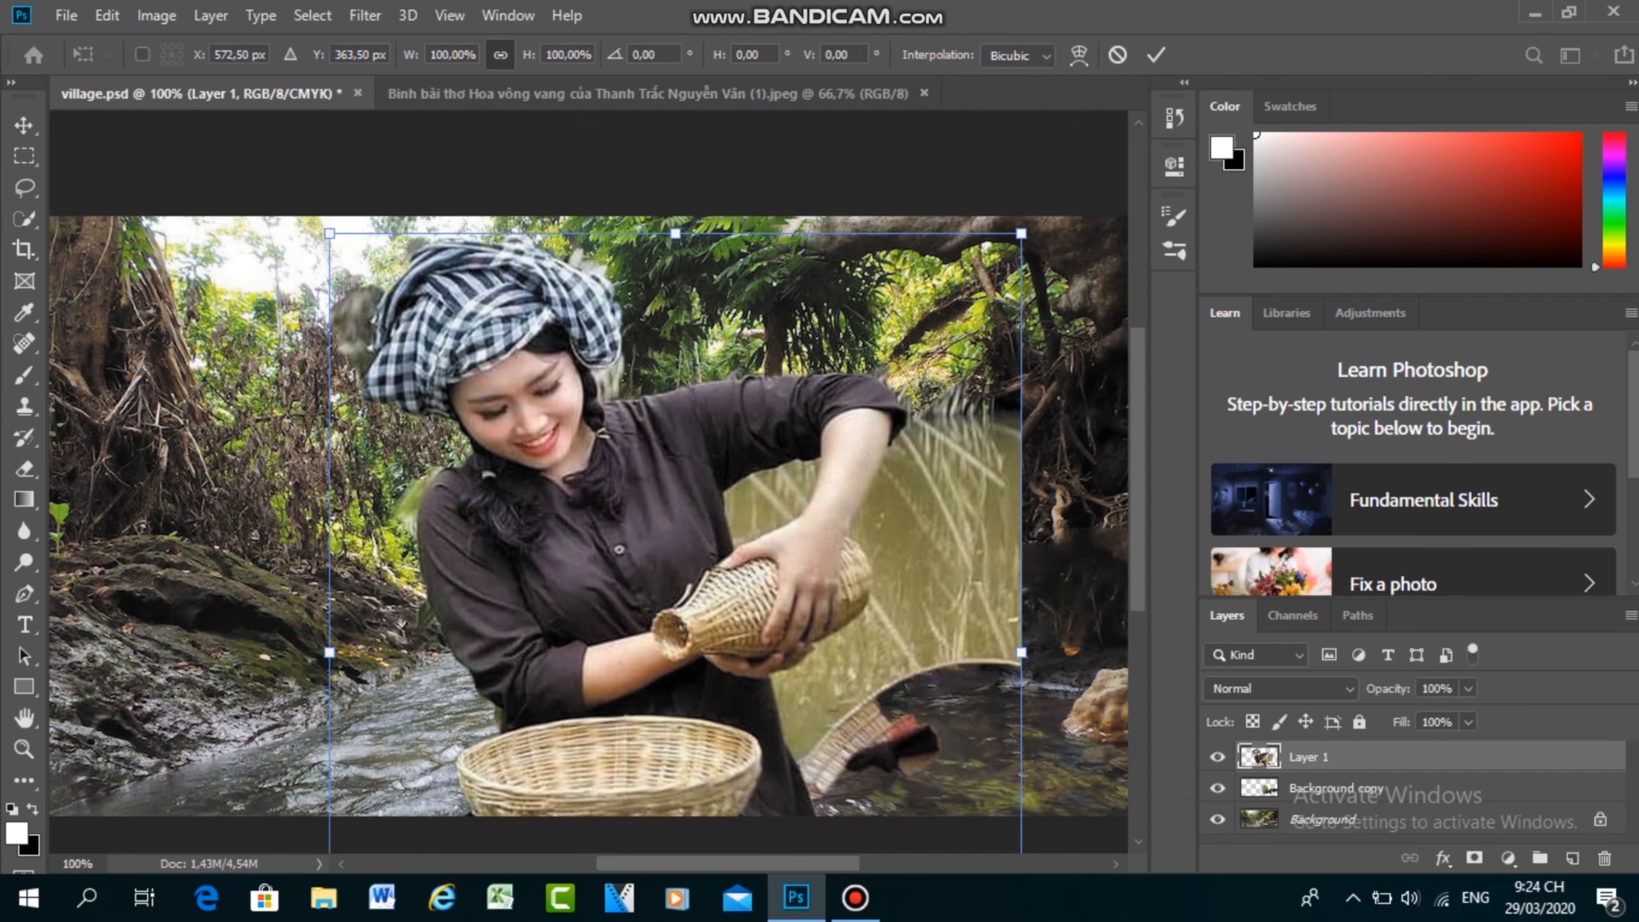
{"action": "left_click_drag", "start_coordinate": [1021, 233], "coordinate": [798, 501]}
{"action": "left_click_drag", "start_coordinate": [580, 655], "coordinate": [772, 416]}
{"action": "left_click_drag", "start_coordinate": [709, 480], "coordinate": [742, 432]}
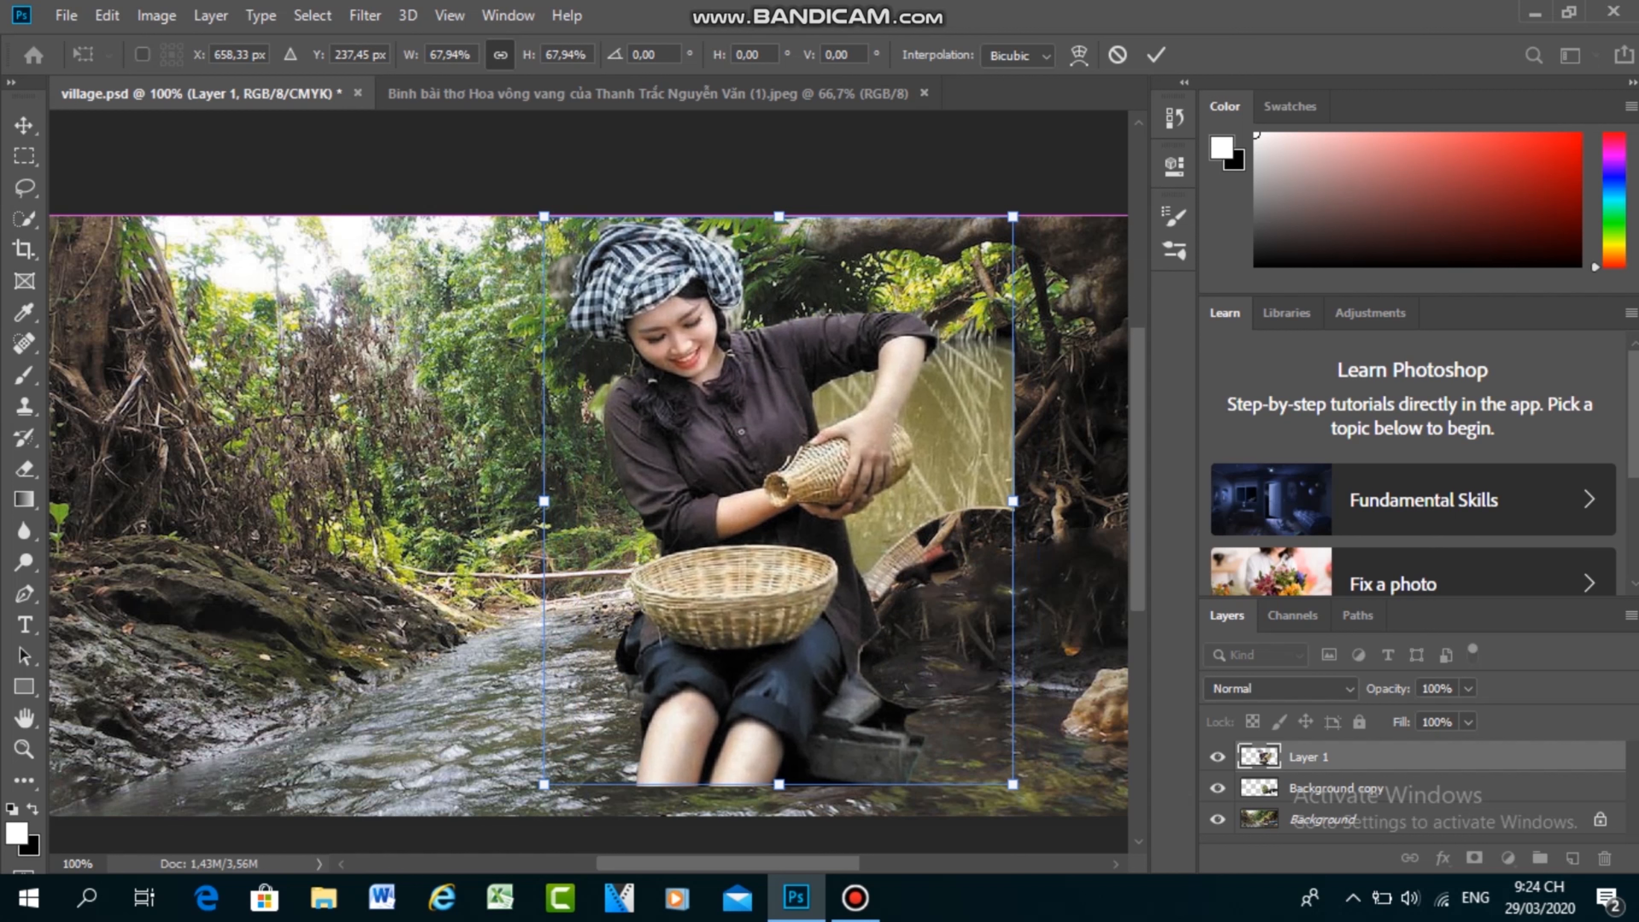
{"action": "left_click_drag", "start_coordinate": [1012, 217], "coordinate": [985, 251]}
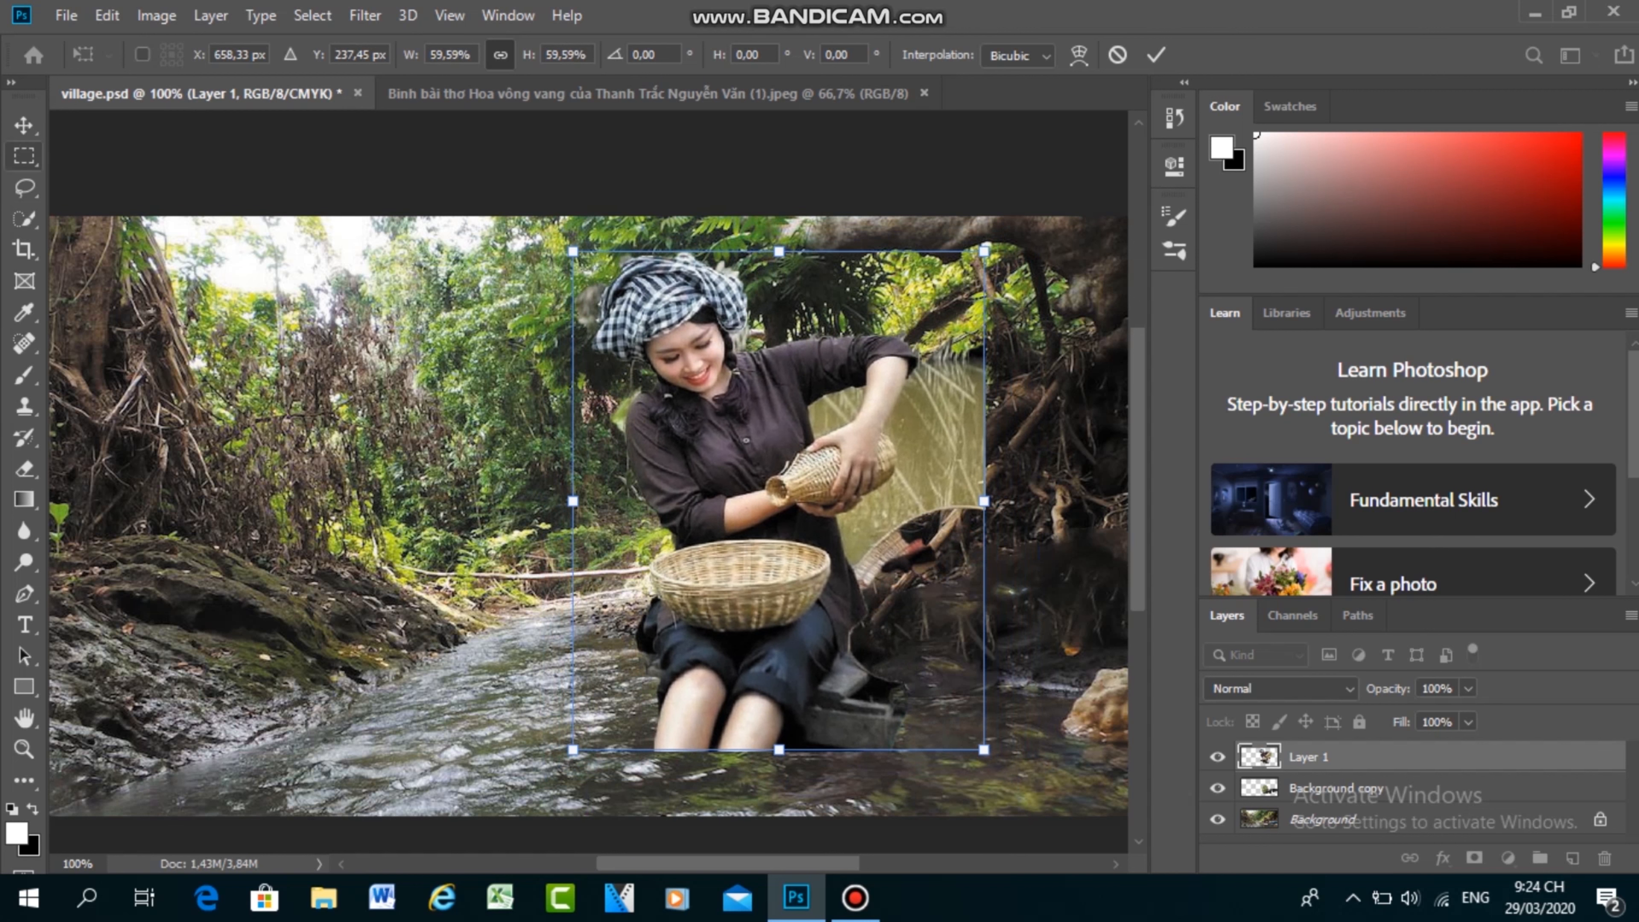
{"action": "left_click", "coordinate": [24, 155]}
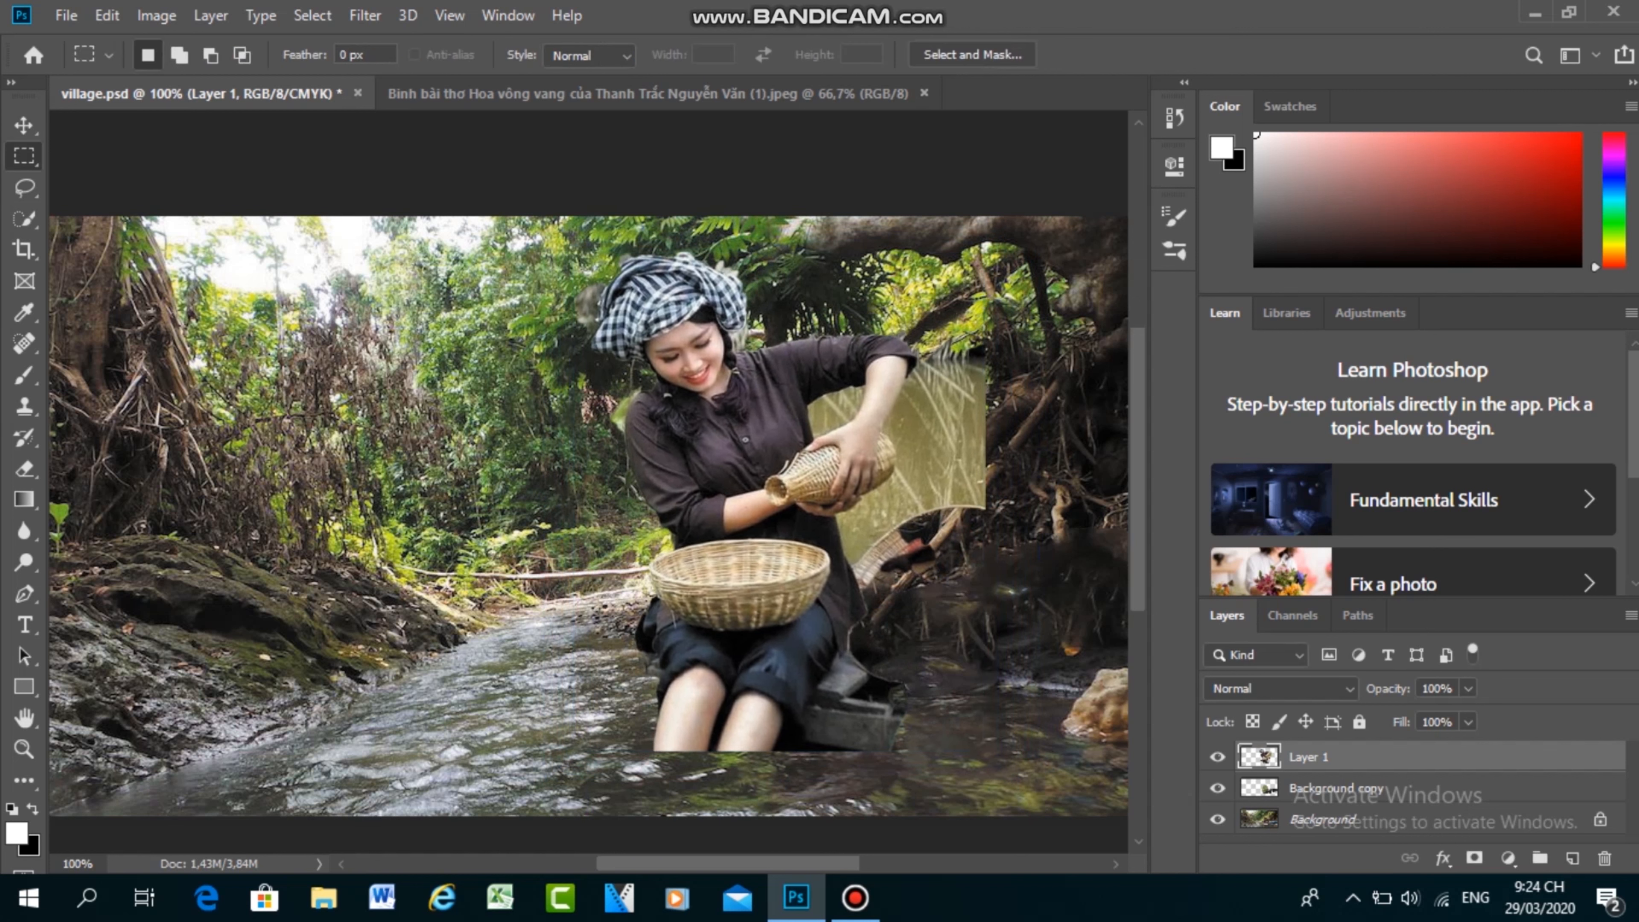
Step: Add a layer mask to Layer 1 and paint out the outer part of the leftover pond background with an 80 px black brush
{"action": "left_click", "coordinate": [1474, 858]}
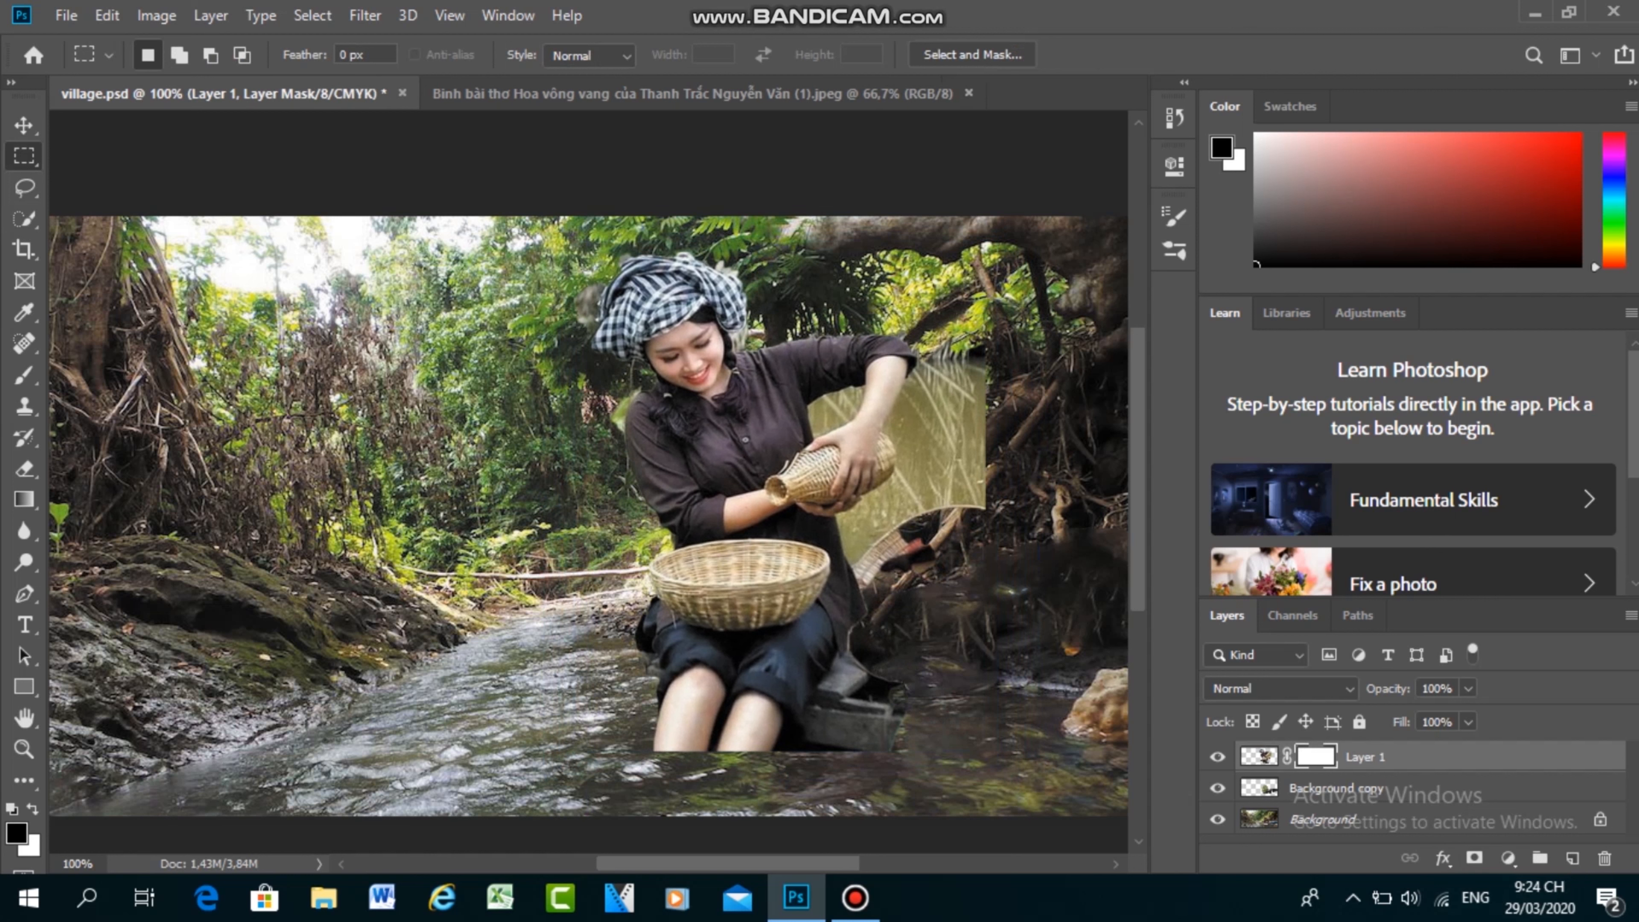
{"action": "left_click", "coordinate": [24, 375]}
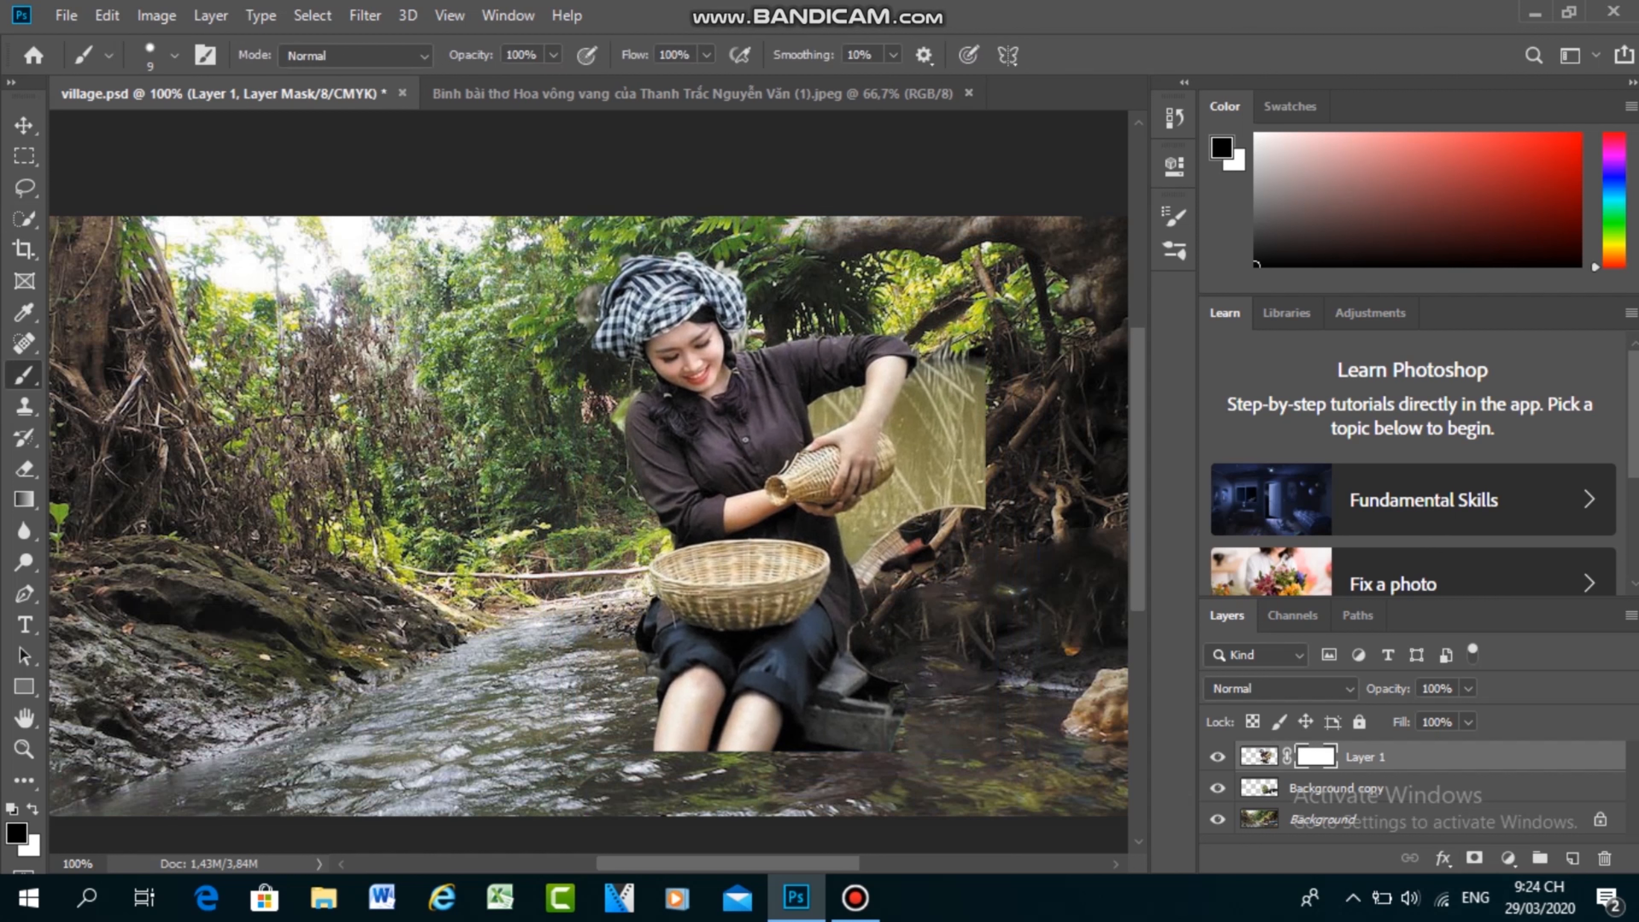
{"action": "key", "text": "bracketright"}
{"action": "key", "text": "bracketright"}
{"action": "key", "text": "bracketright"}
{"action": "key", "text": "bracketright"}
{"action": "key", "text": "bracketright"}
{"action": "key", "text": "bracketright"}
{"action": "key", "text": "bracketright"}
{"action": "key", "text": "bracketright"}
{"action": "key", "text": "bracketright"}
{"action": "key", "text": "bracketright"}
{"action": "key", "text": "bracketright"}
{"action": "key", "text": "bracketright"}
{"action": "mouse_move", "coordinate": [975, 368]}
{"action": "left_mouse_down"}
{"action": "mouse_move", "coordinate": [960, 549]}
{"action": "mouse_move", "coordinate": [962, 388]}
{"action": "left_mouse_up"}
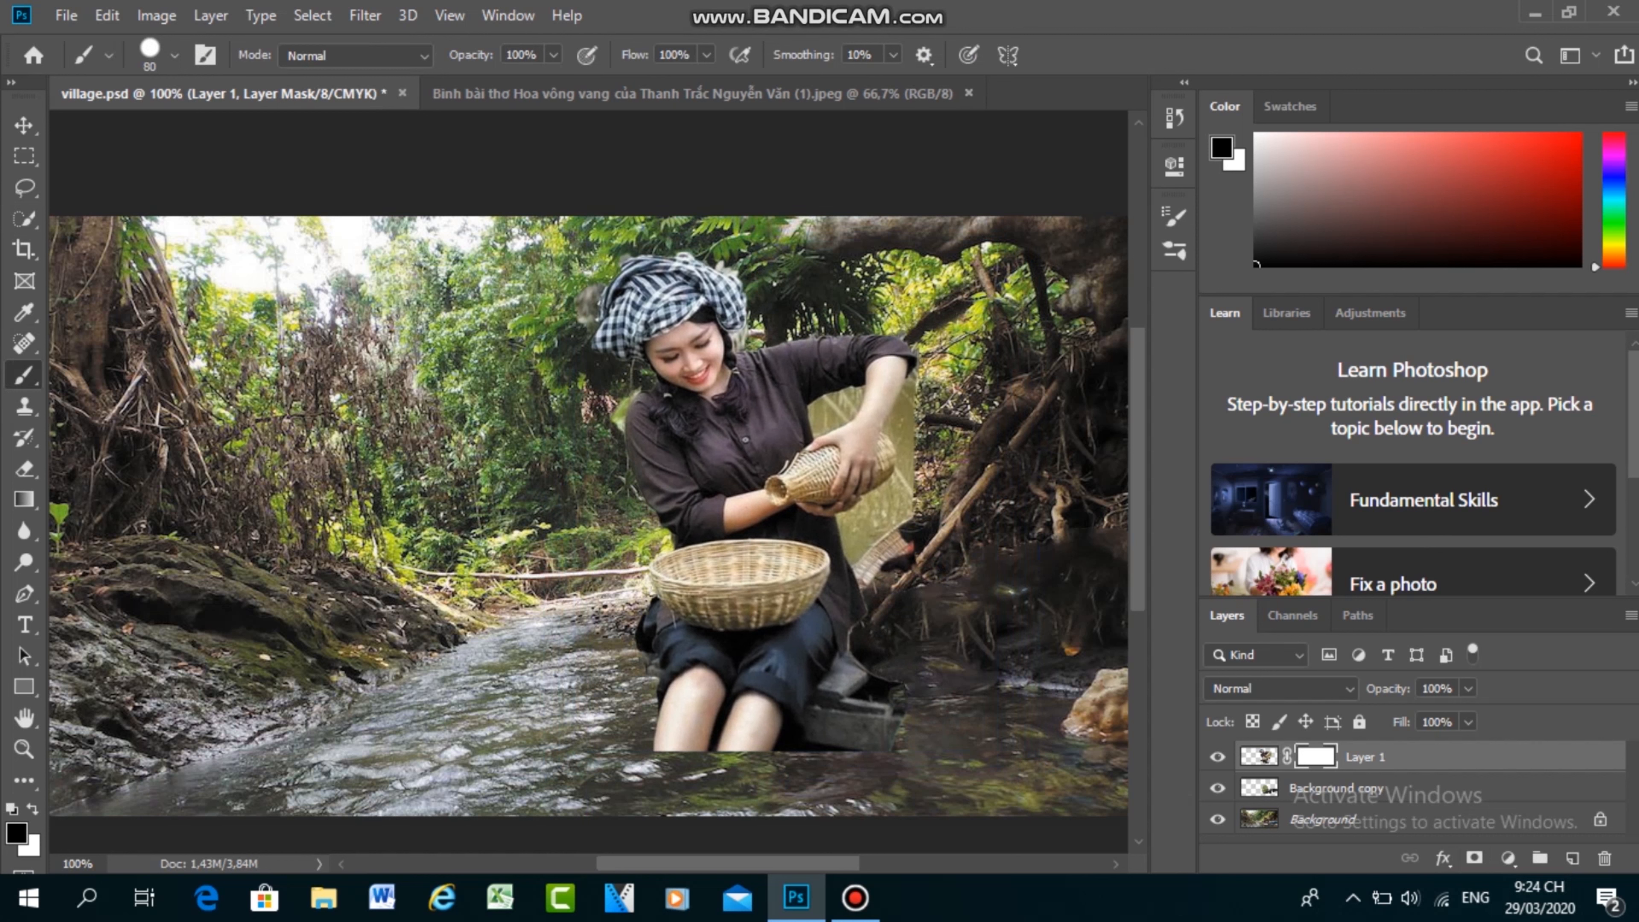
Step: Try masking the leftover background beneath the woman's raised arm, and undo the last brush strokes
{"action": "mouse_move", "coordinate": [910, 465]}
{"action": "left_mouse_down"}
{"action": "mouse_move", "coordinate": [901, 556]}
{"action": "mouse_move", "coordinate": [859, 543]}
{"action": "mouse_move", "coordinate": [868, 497]}
{"action": "mouse_move", "coordinate": [934, 489]}
{"action": "left_mouse_up"}
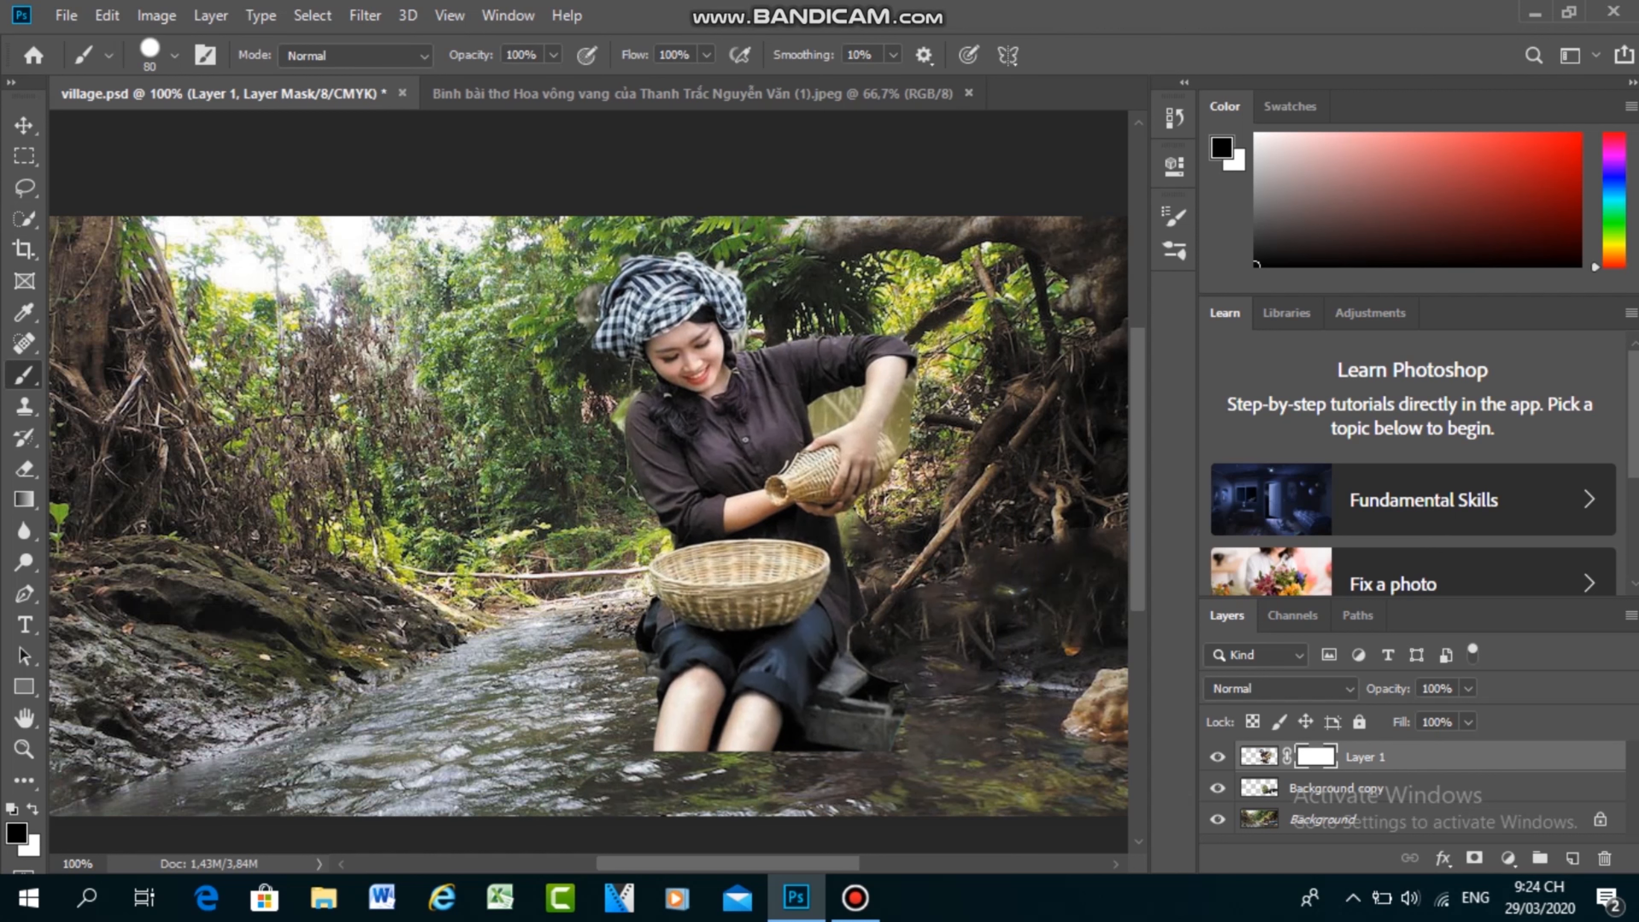
{"action": "key", "text": "ctrl+z"}
{"action": "key", "text": "ctrl+z"}
{"action": "key", "text": "ctrl+z"}
{"action": "key", "text": "ctrl+z"}
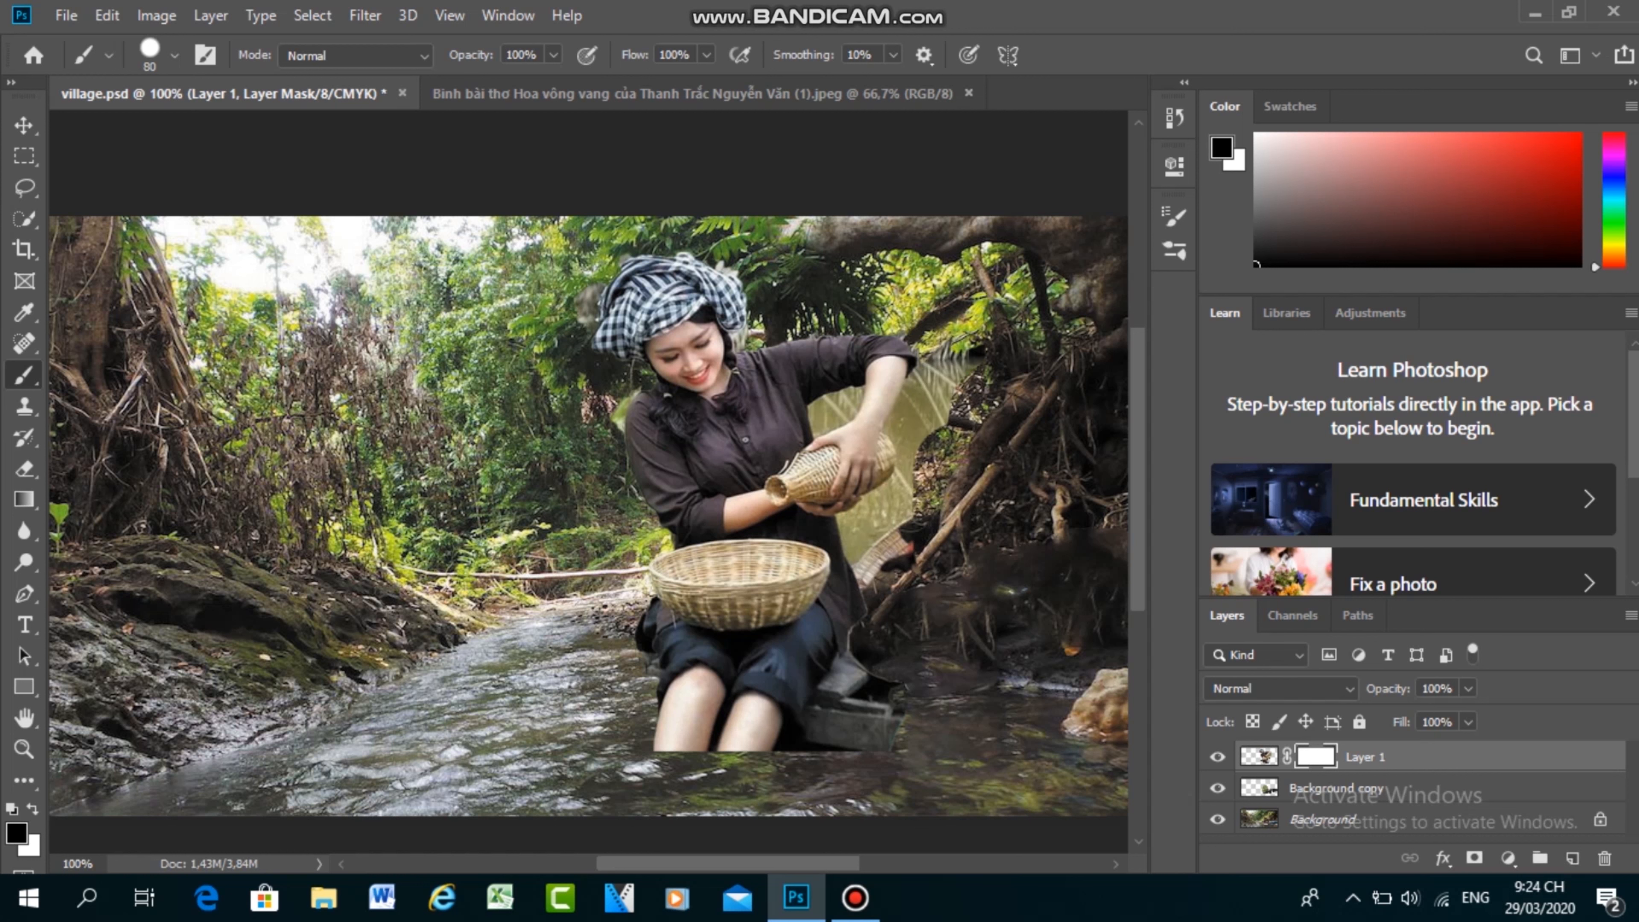
Step: Mask out the hat, boat and remaining pond water beside the woman's arm and hip, reducing the brush to 20 px for the edges
{"action": "mouse_move", "coordinate": [950, 470]}
{"action": "left_mouse_down"}
{"action": "mouse_move", "coordinate": [895, 545]}
{"action": "mouse_move", "coordinate": [905, 578]}
{"action": "left_mouse_up"}
{"action": "mouse_move", "coordinate": [911, 700]}
{"action": "left_mouse_down"}
{"action": "mouse_move", "coordinate": [876, 765]}
{"action": "mouse_move", "coordinate": [844, 664]}
{"action": "mouse_move", "coordinate": [820, 683]}
{"action": "mouse_move", "coordinate": [859, 596]}
{"action": "left_mouse_up"}
{"action": "scroll", "coordinate": [589, 517], "scroll_direction": "up", "scroll_amount": 2}
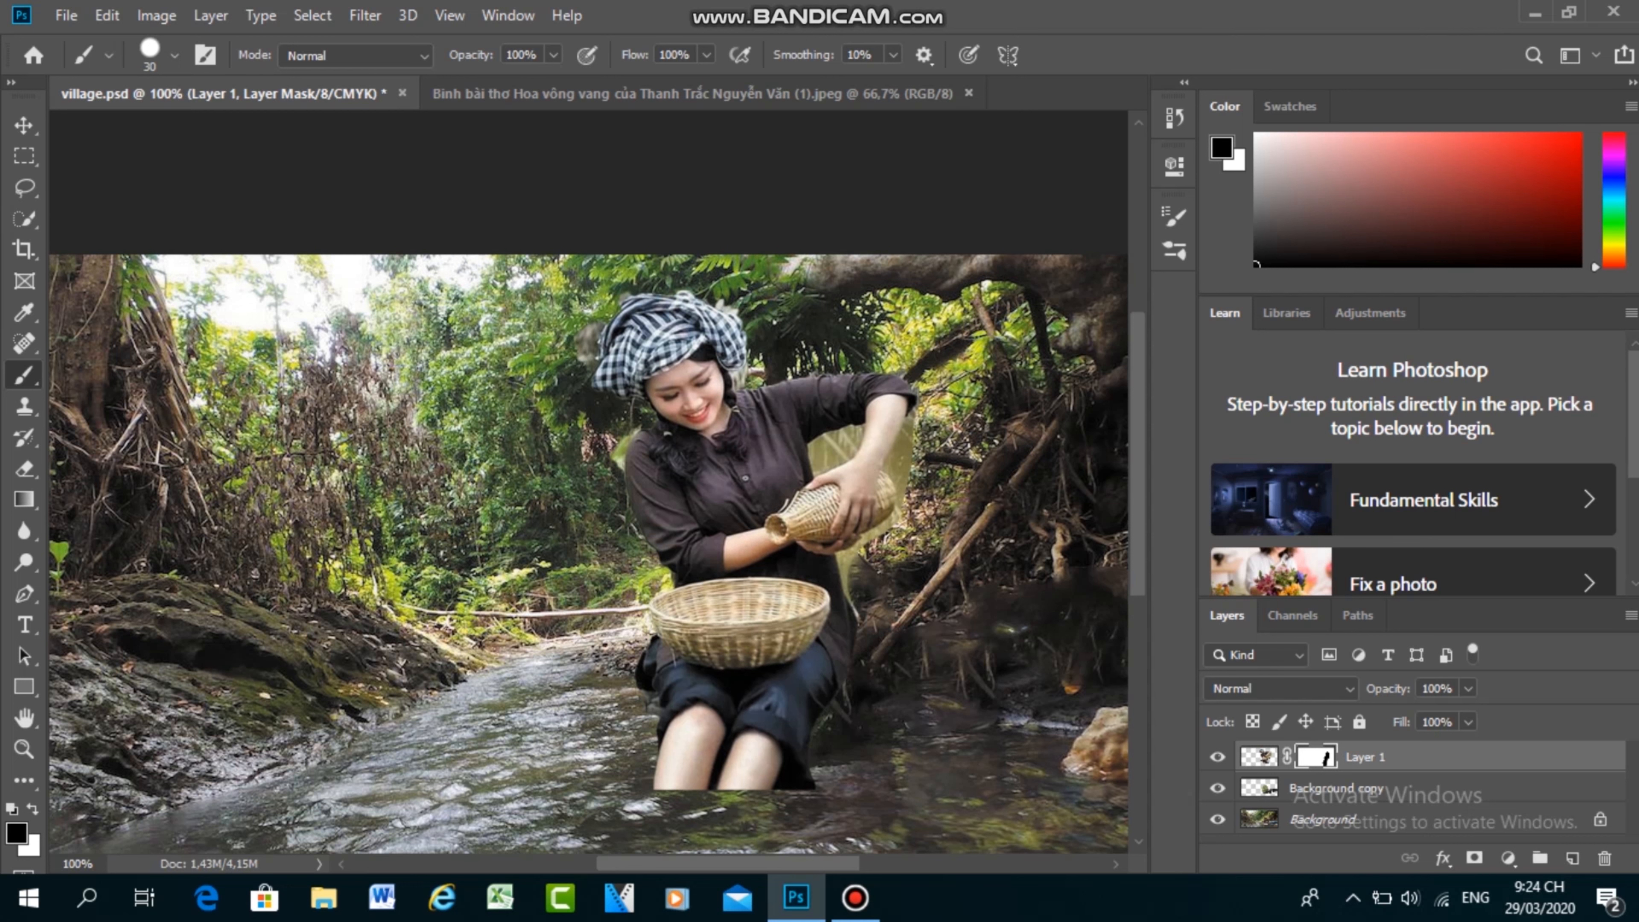
{"action": "left_click", "coordinate": [858, 579]}
{"action": "mouse_move", "coordinate": [845, 581]}
{"action": "left_mouse_down"}
{"action": "mouse_move", "coordinate": [900, 486]}
{"action": "mouse_move", "coordinate": [910, 411]}
{"action": "mouse_move", "coordinate": [829, 453]}
{"action": "left_mouse_up"}
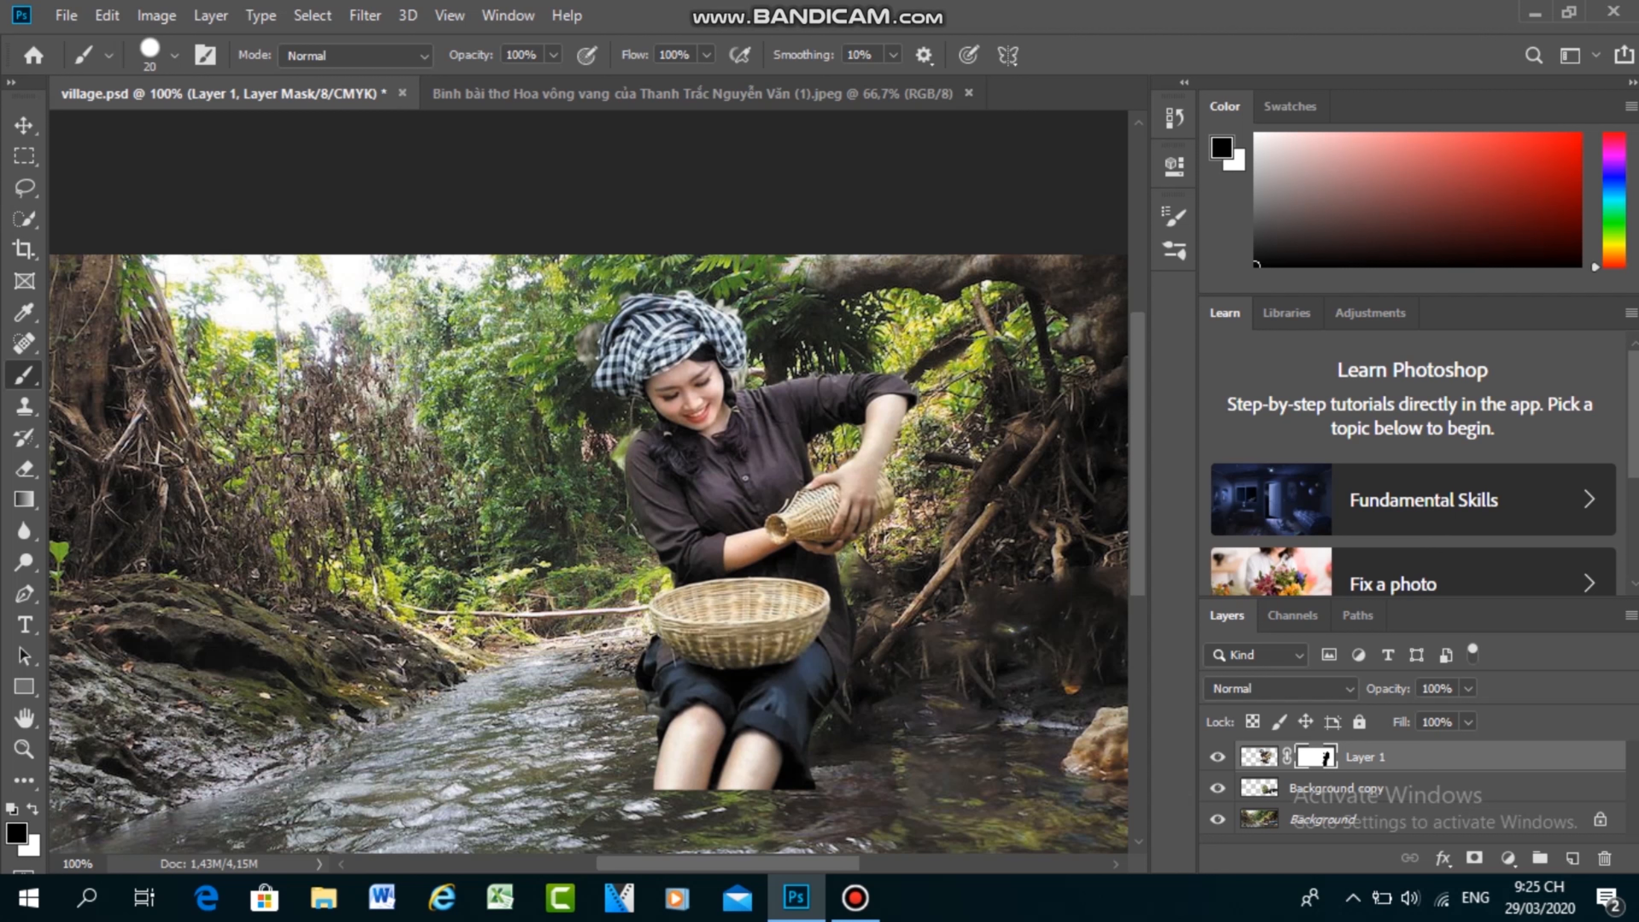
{"action": "left_click", "coordinate": [856, 426]}
Step: Mask out the background fringe along the woman's shoulder and around her checkered headscarf with the 20 px brush
{"action": "left_click_drag", "start_coordinate": [618, 446], "coordinate": [621, 462]}
{"action": "left_click_drag", "start_coordinate": [581, 367], "coordinate": [623, 301]}
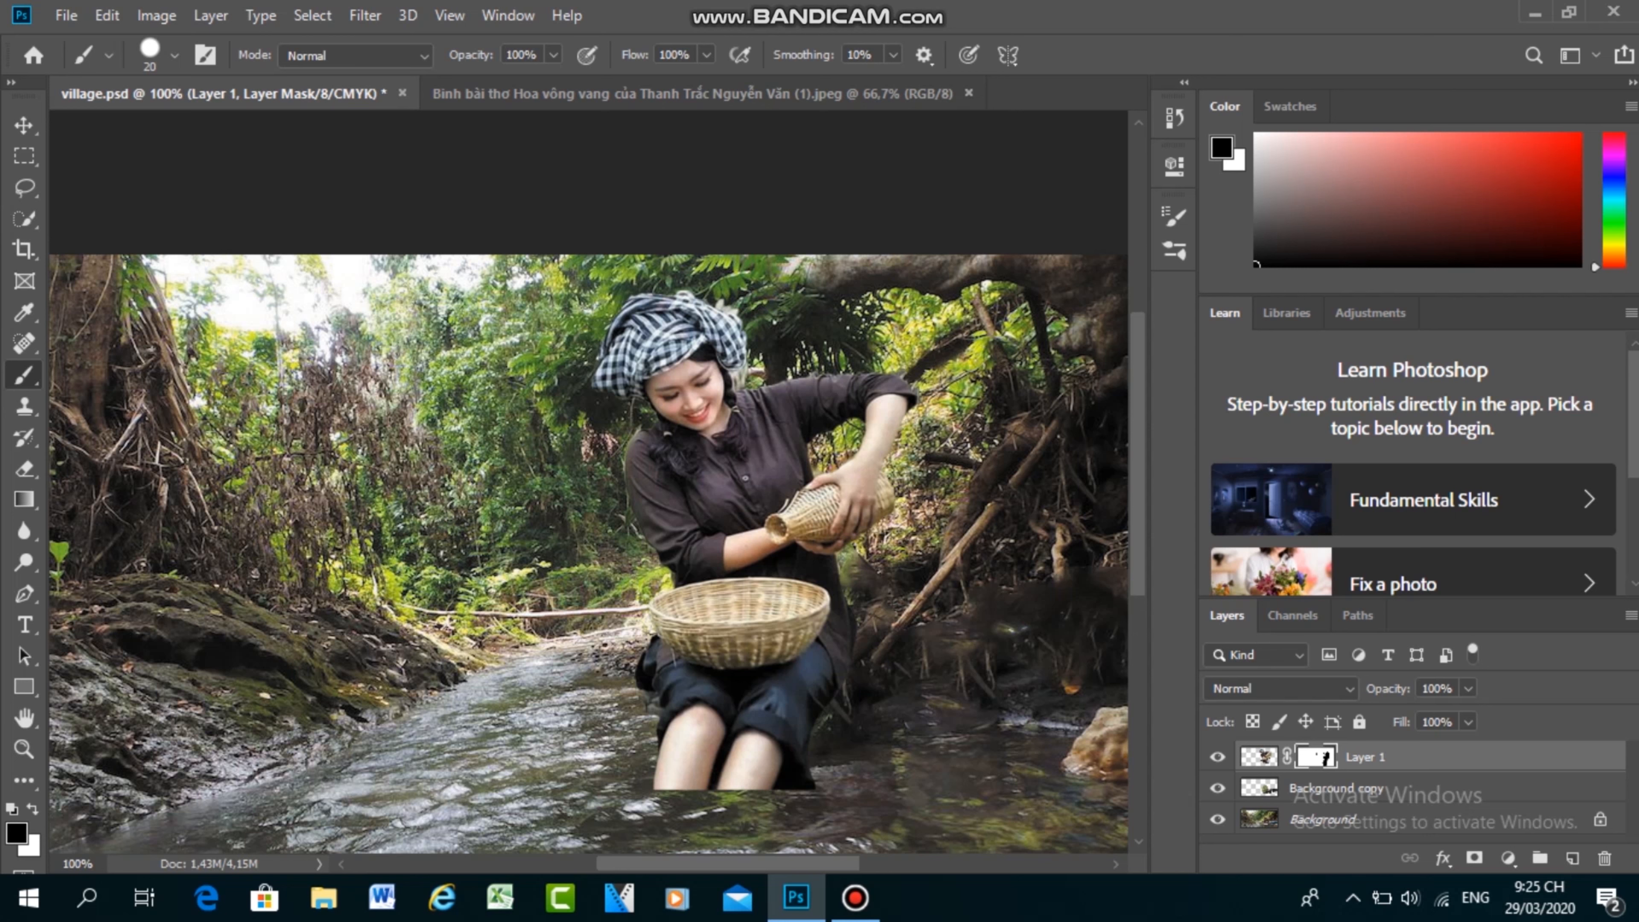
{"action": "left_click_drag", "start_coordinate": [726, 301], "coordinate": [734, 314]}
{"action": "scroll", "coordinate": [589, 491], "scroll_direction": "down", "scroll_amount": 4}
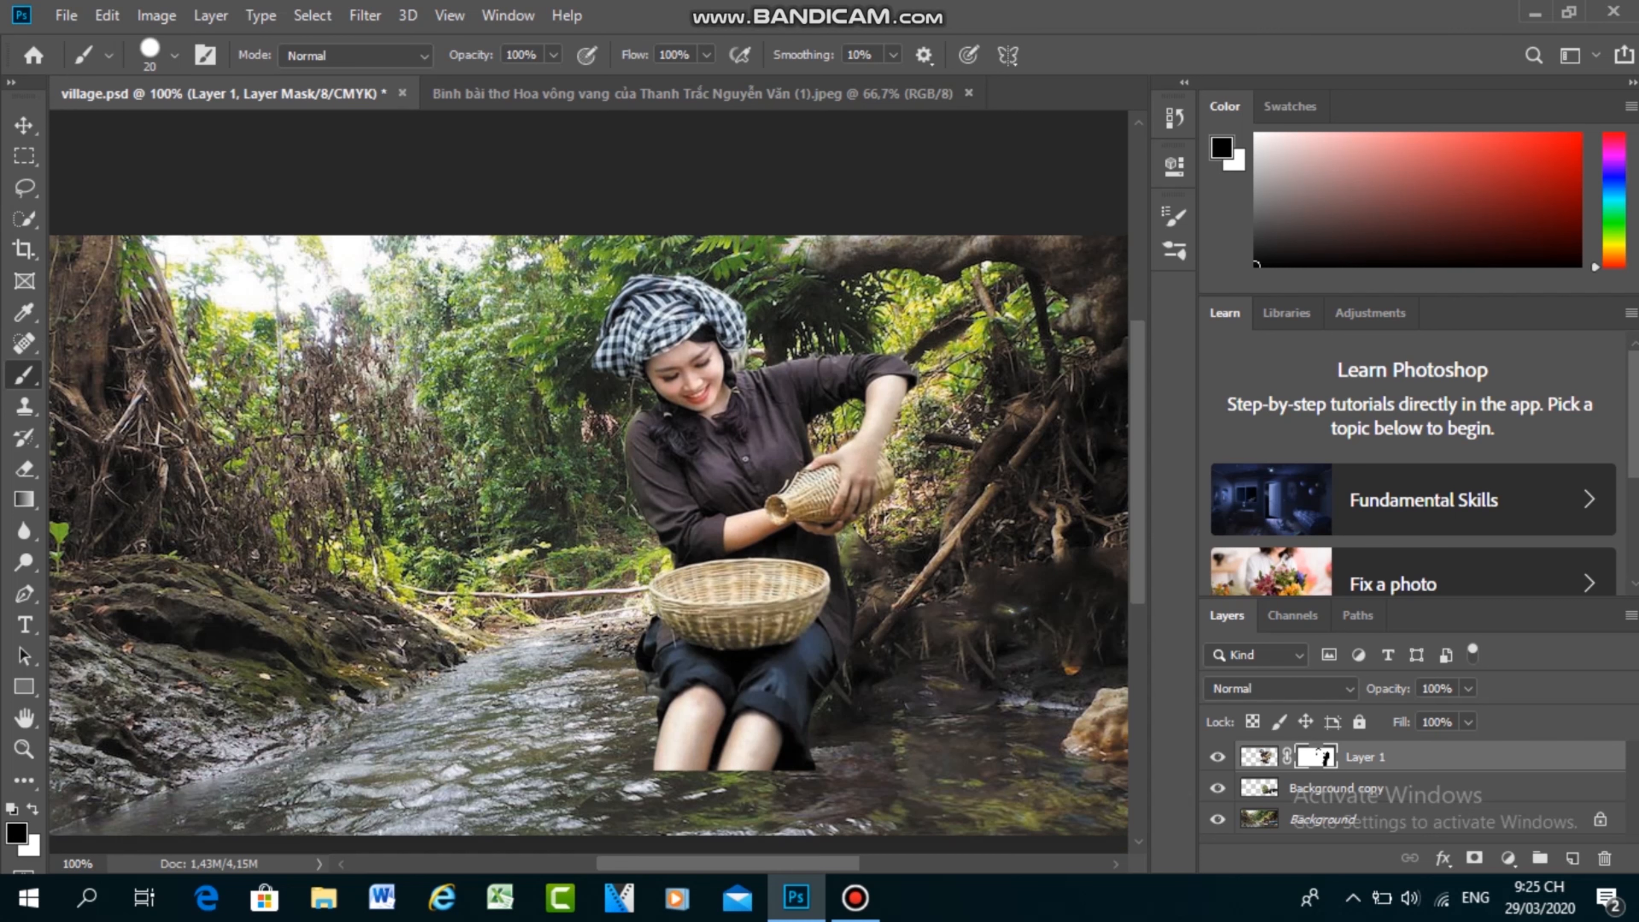
{"action": "scroll", "coordinate": [589, 491], "scroll_direction": "up", "scroll_amount": 3}
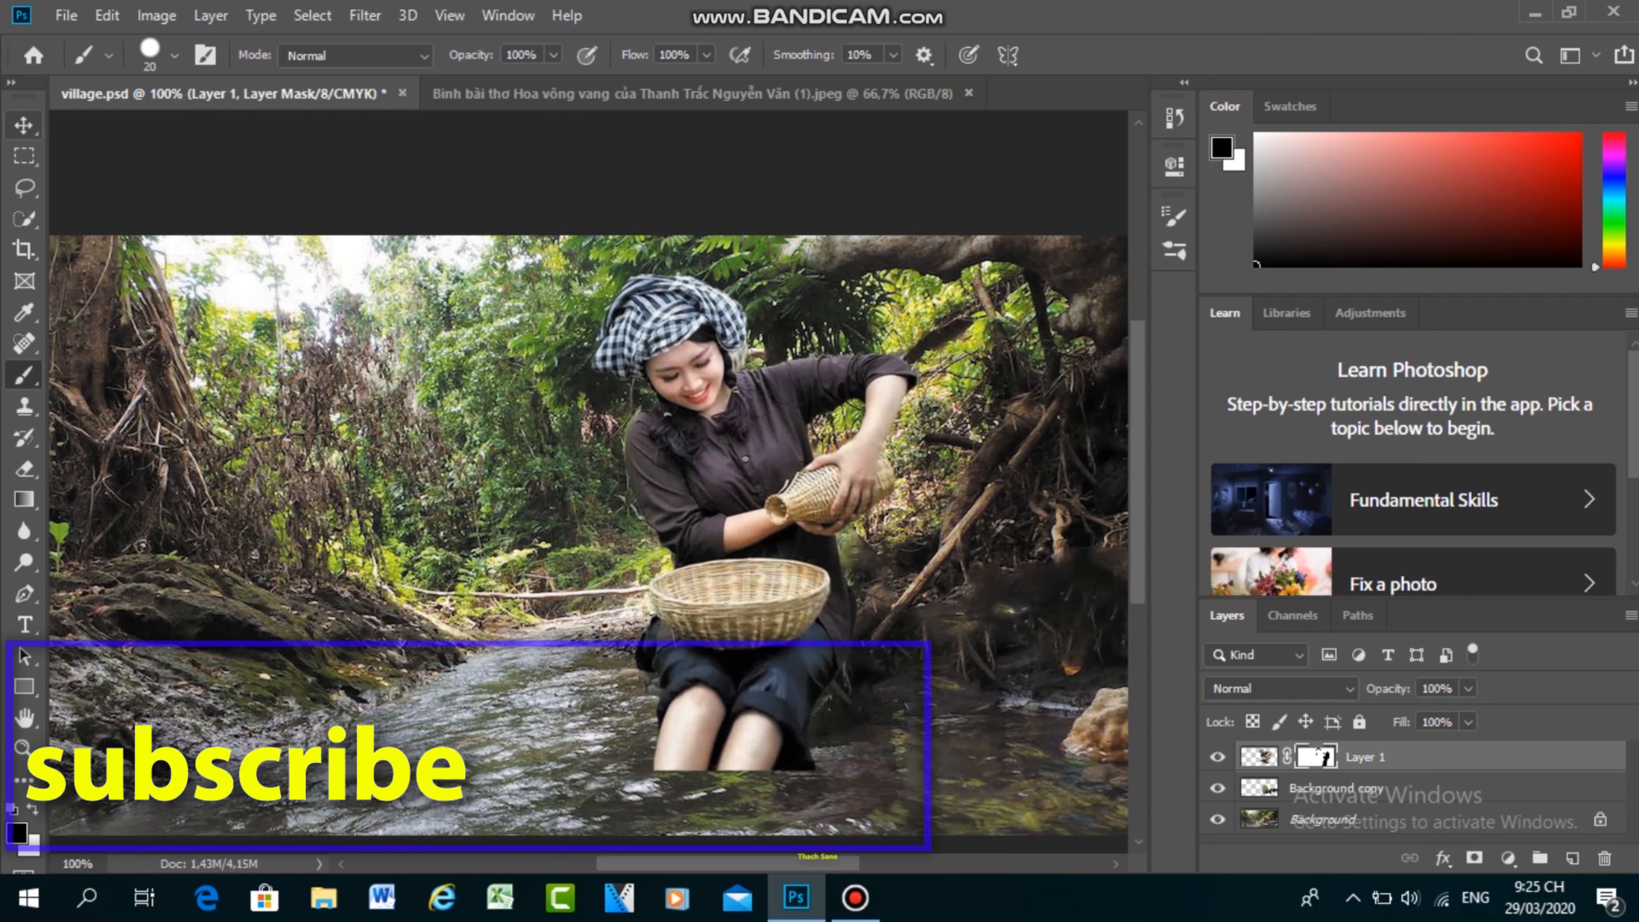
Step: Move the woman across the stream toward the rocky bank opposite the tree roots
{"action": "key", "text": "v"}
{"action": "left_click", "coordinate": [748, 482]}
{"action": "left_click_drag", "start_coordinate": [746, 457], "coordinate": [449, 496]}
Step: Open the beach photo 44409273-plage-de-roche-et-de-la-mer-l-été-nature-paysage.jpg from the BEAUTIFUL PICTURE folder
{"action": "left_click", "coordinate": [66, 15]}
{"action": "left_click", "coordinate": [93, 65]}
{"action": "scroll", "coordinate": [565, 374], "scroll_direction": "up", "scroll_amount": 2}
{"action": "left_click", "coordinate": [704, 388]}
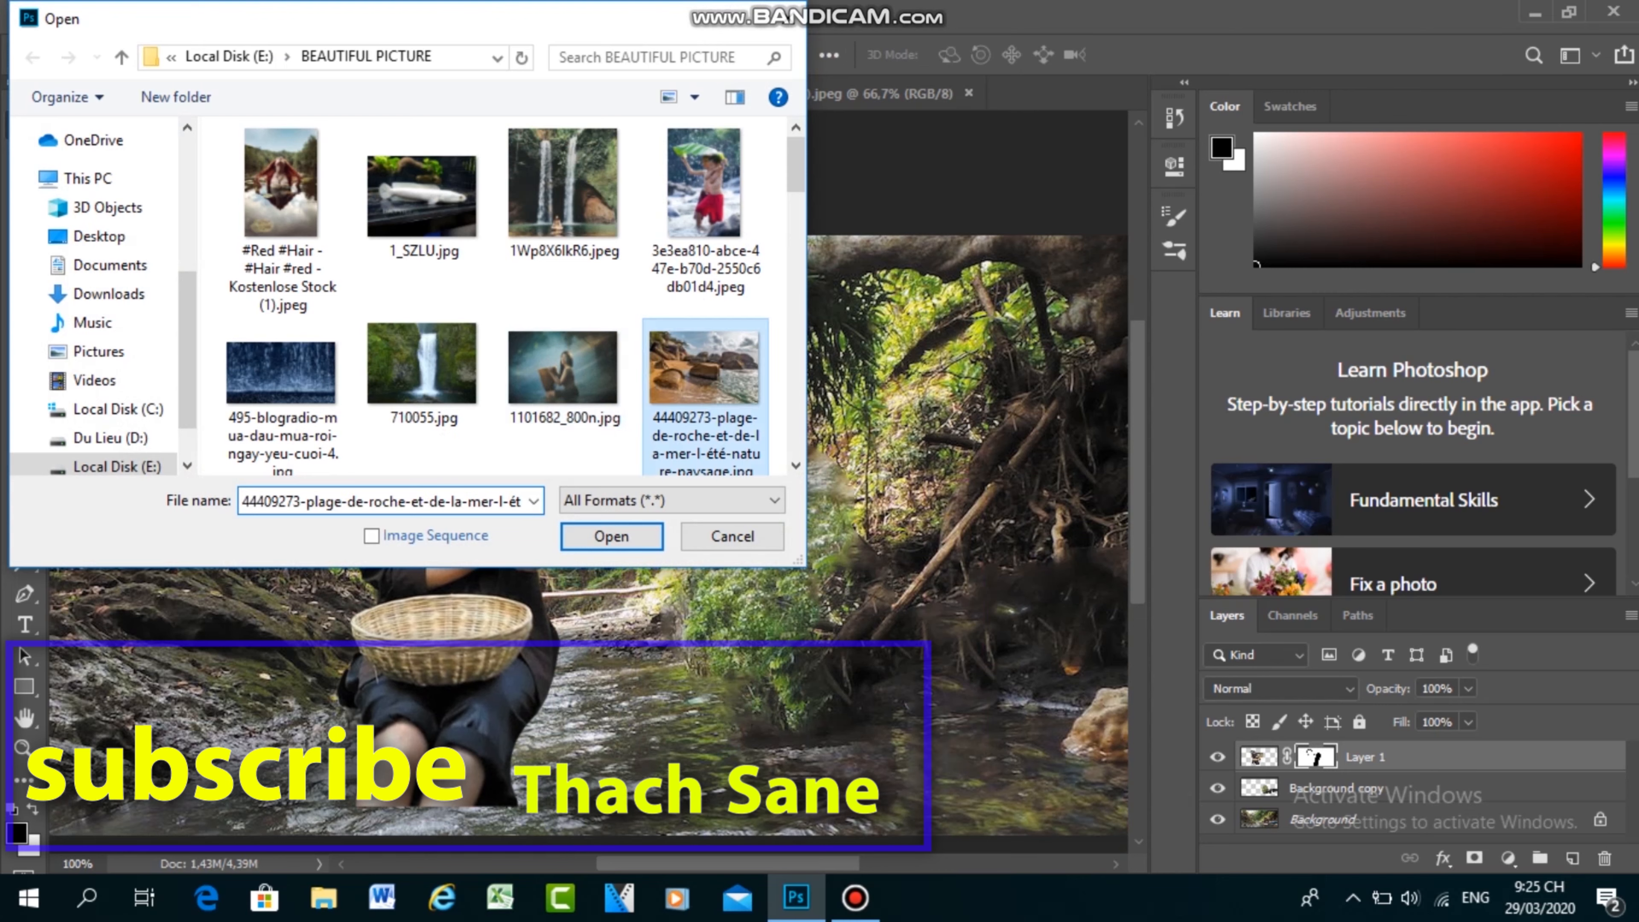
{"action": "left_click", "coordinate": [612, 536]}
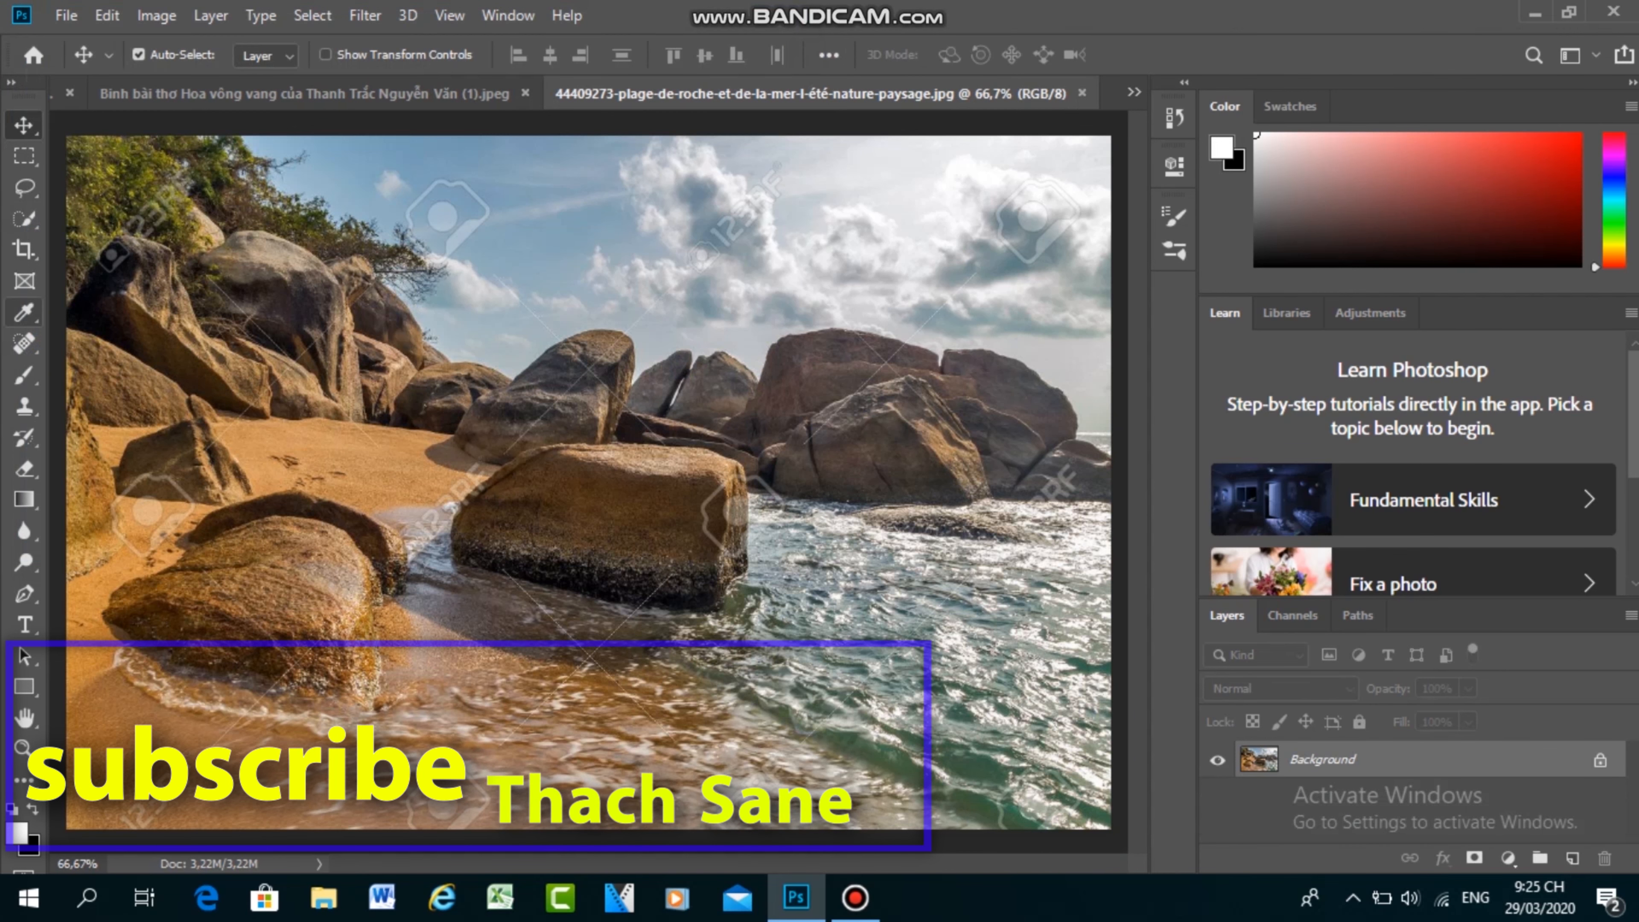
Step: Quick-select the block-shaped rock at the water's edge, move it into village.psd, and close the beach photo
{"action": "left_click", "coordinate": [24, 219]}
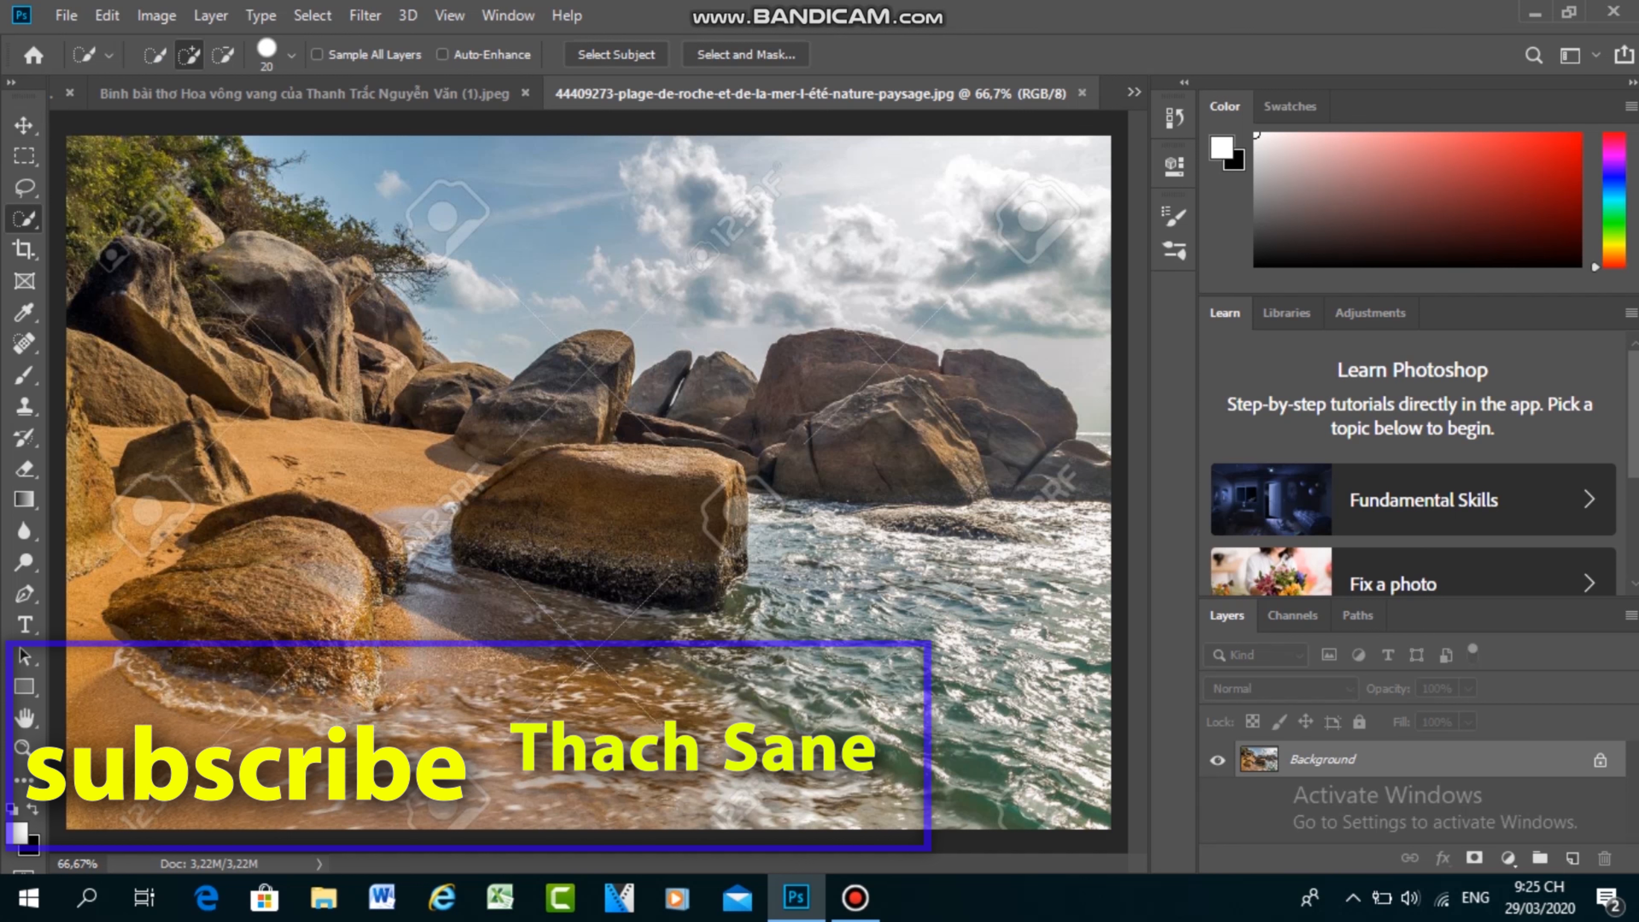
{"action": "left_click_drag", "start_coordinate": [503, 525], "coordinate": [716, 568]}
{"action": "key", "text": "v"}
{"action": "left_click_drag", "start_coordinate": [594, 503], "coordinate": [826, 685]}
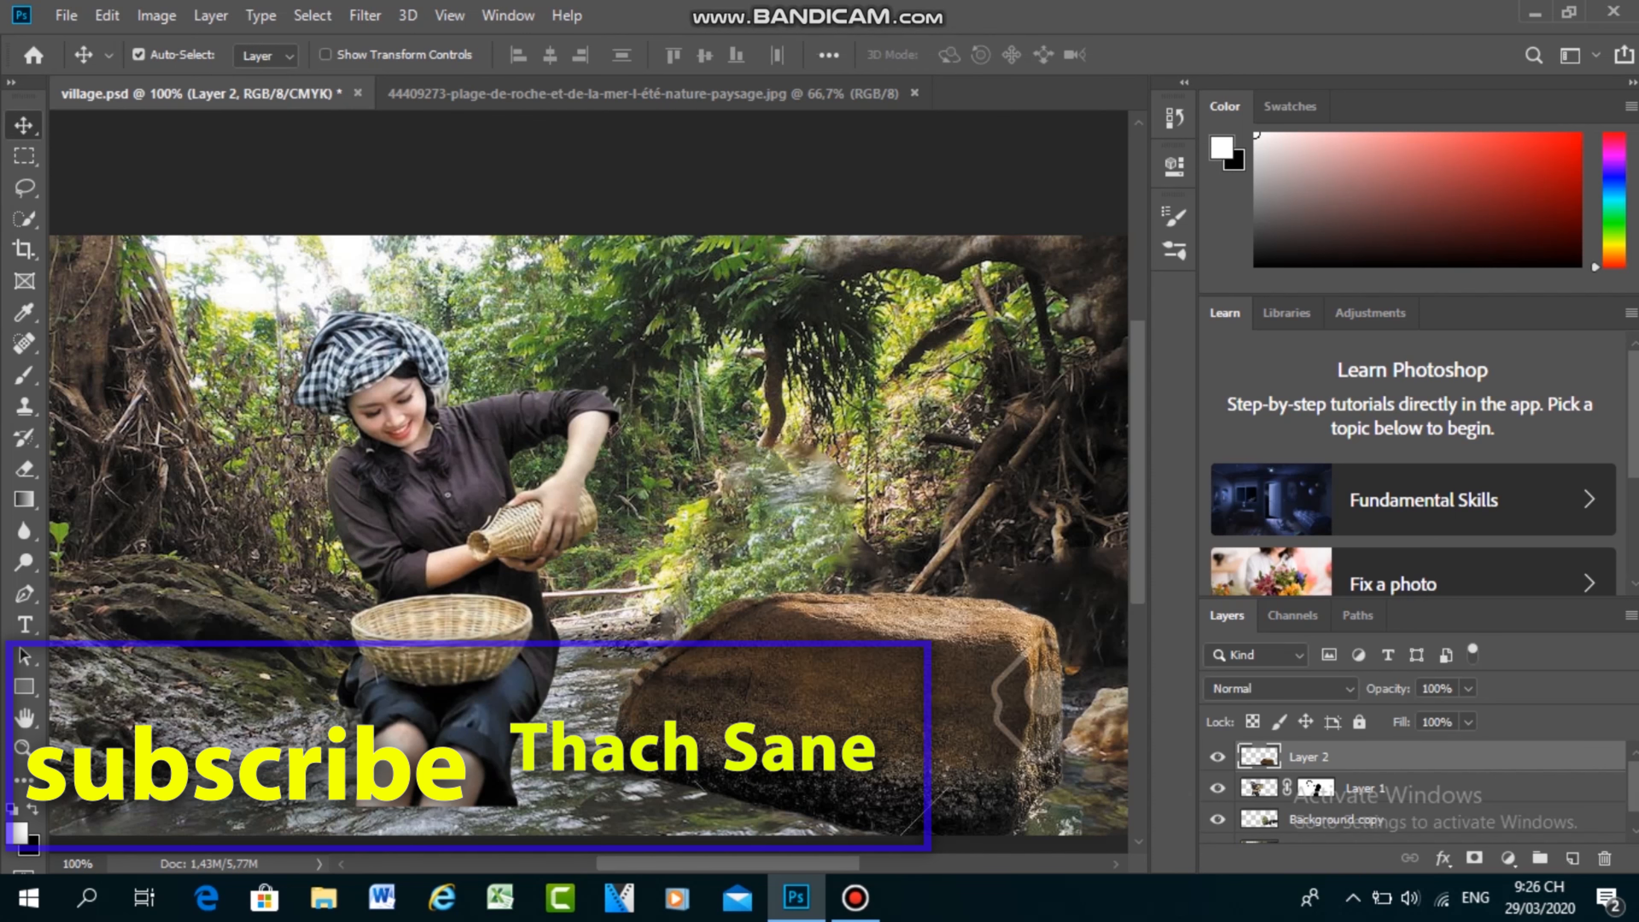
{"action": "left_click", "coordinate": [915, 93]}
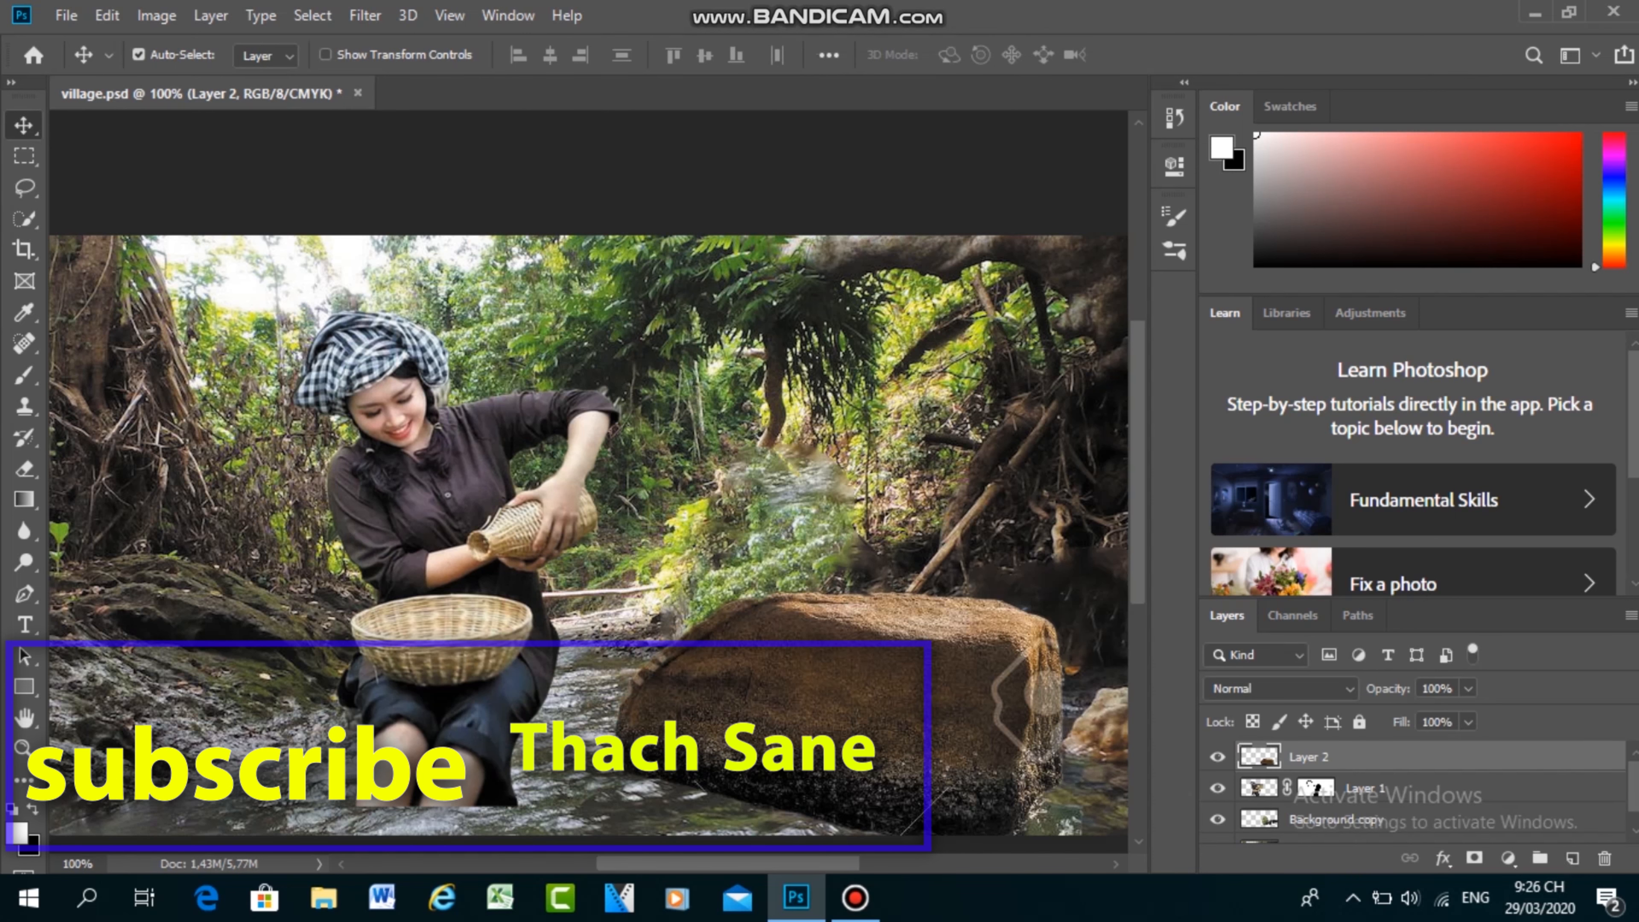
Step: Shrink the imported rock and place it in the stream beside the small pale boulder
{"action": "left_click_drag", "start_coordinate": [962, 558], "coordinate": [920, 488]}
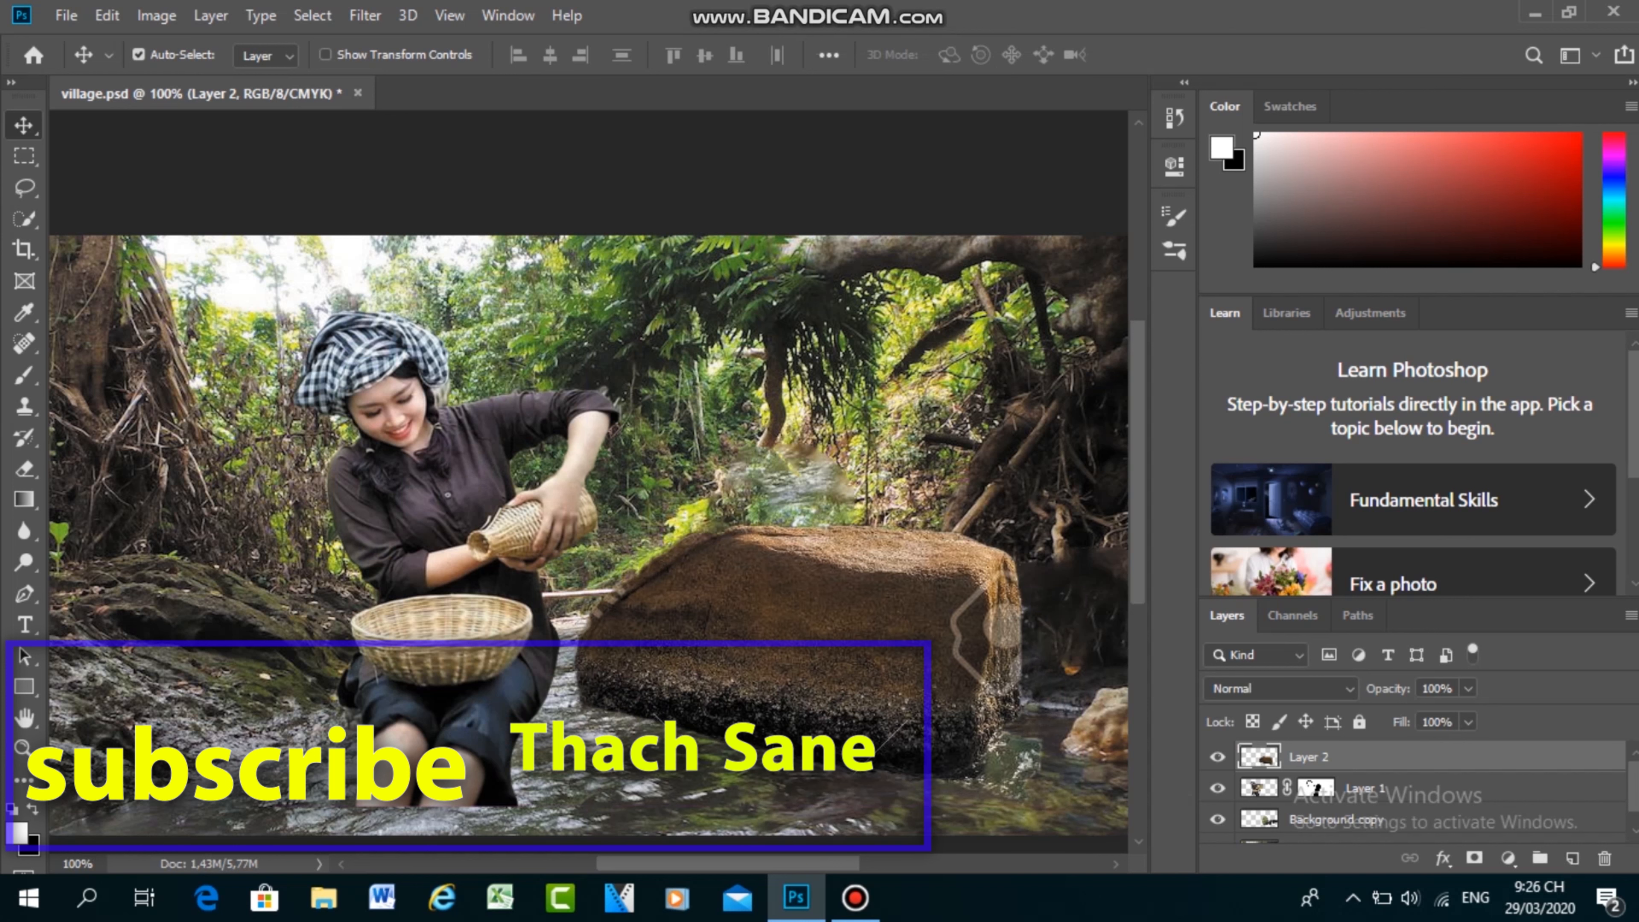
{"action": "key", "text": "ctrl+t"}
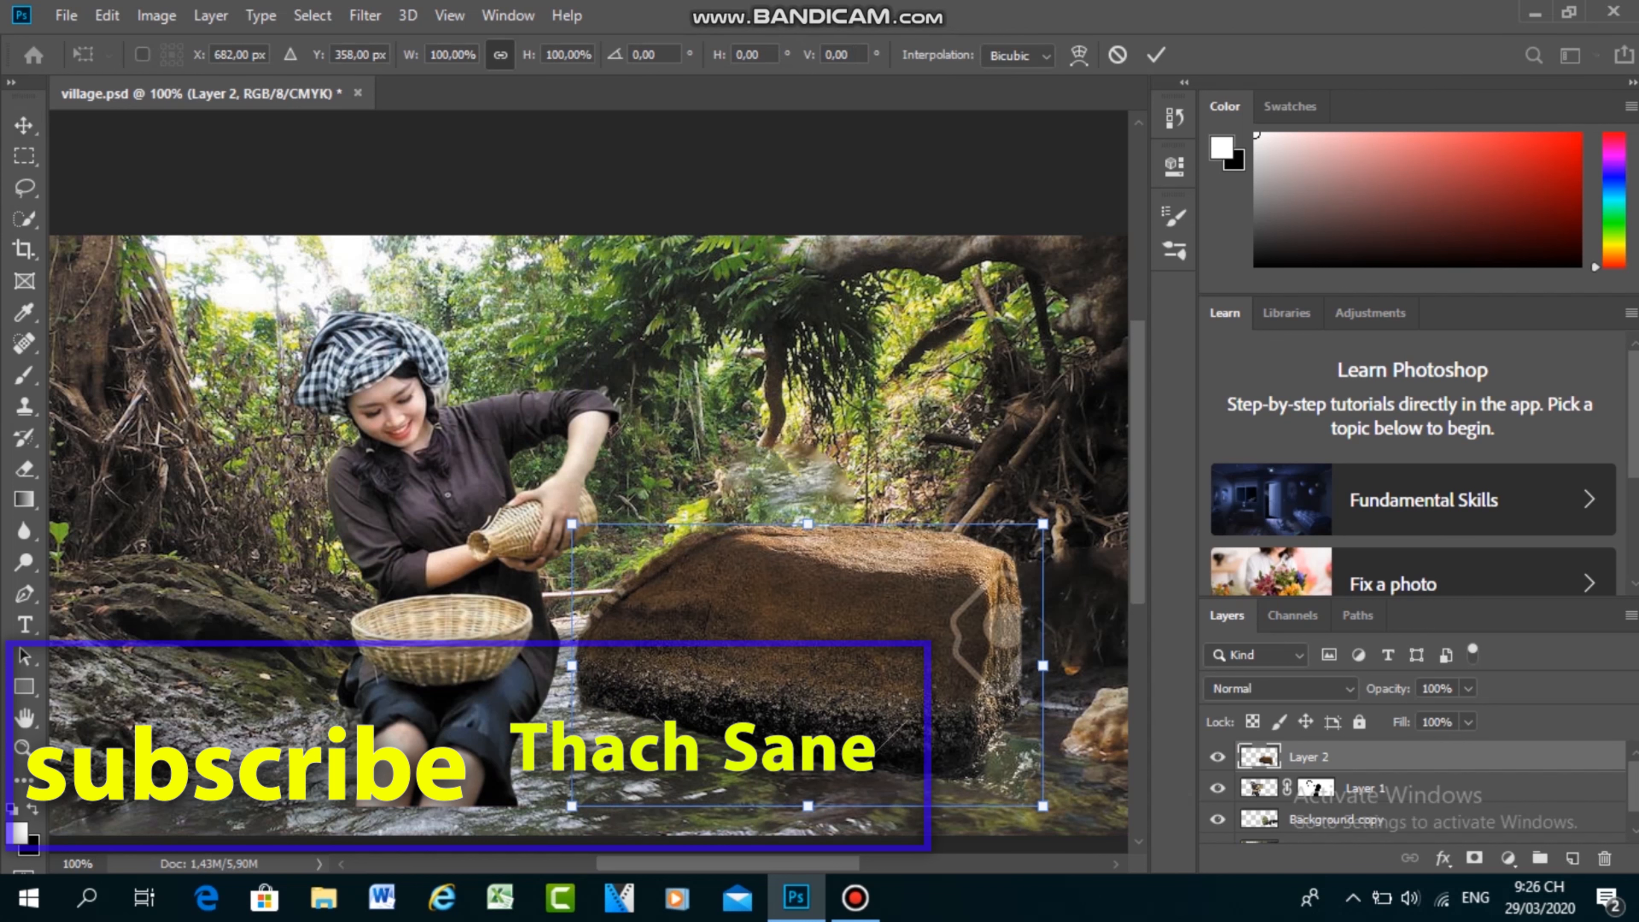
{"action": "left_click_drag", "start_coordinate": [1043, 806], "coordinate": [923, 736]}
{"action": "left_click_drag", "start_coordinate": [894, 630], "coordinate": [972, 651]}
{"action": "key", "text": "Return"}
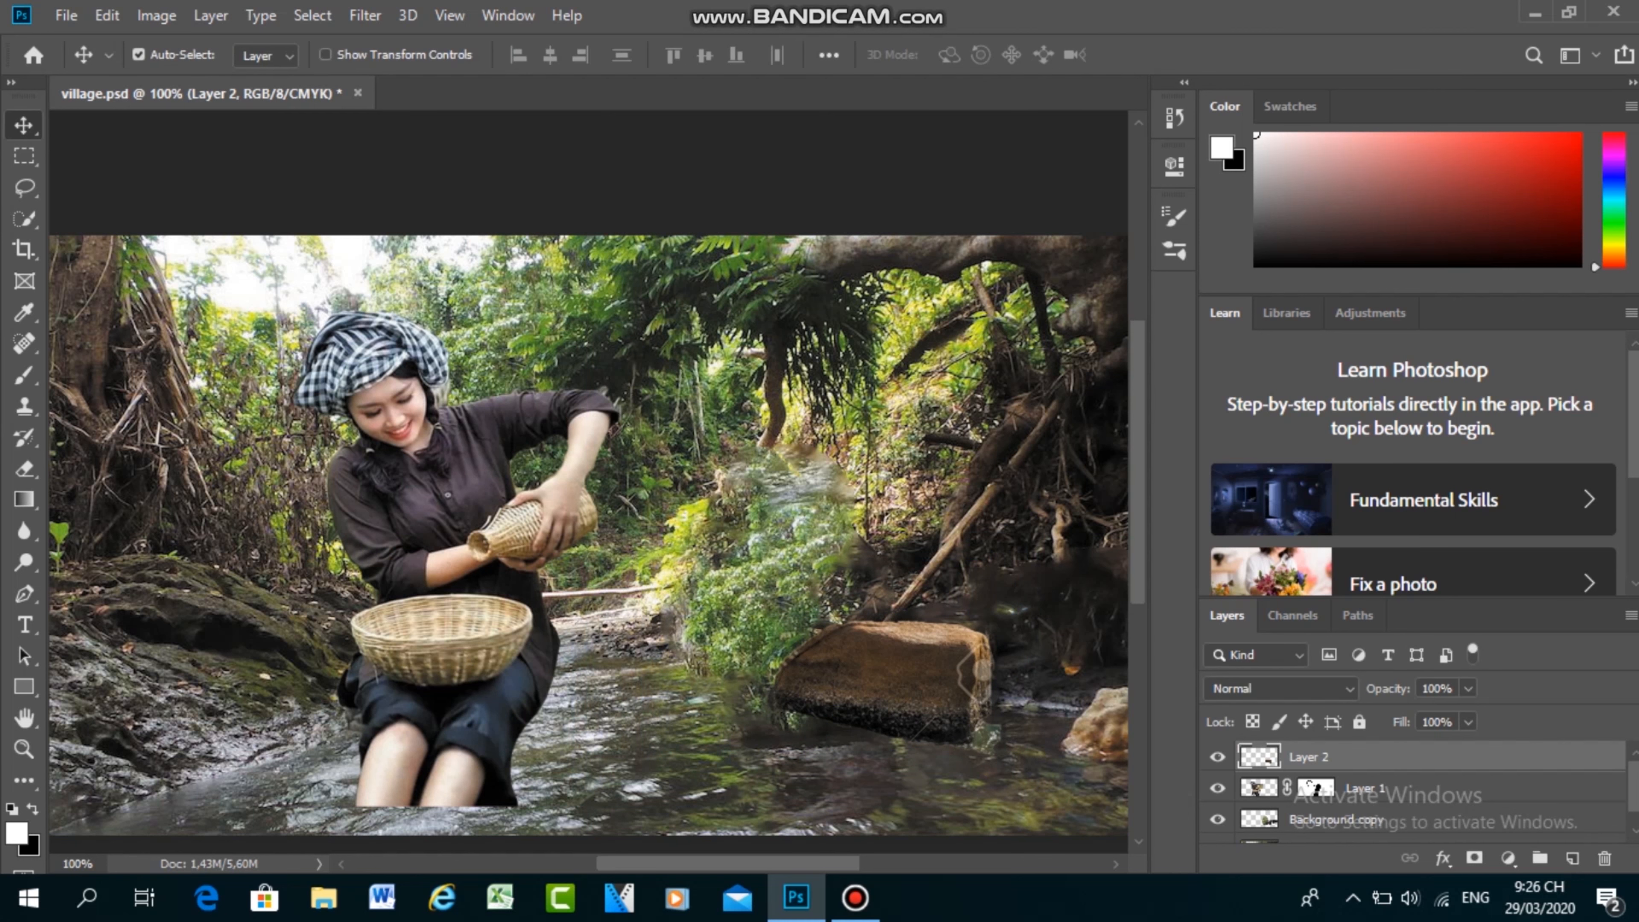
Step: Move the woman over to the rock and reorder Layer 2 beneath Layer 1 so she sits in front of it
{"action": "key", "text": "ctrl+minus"}
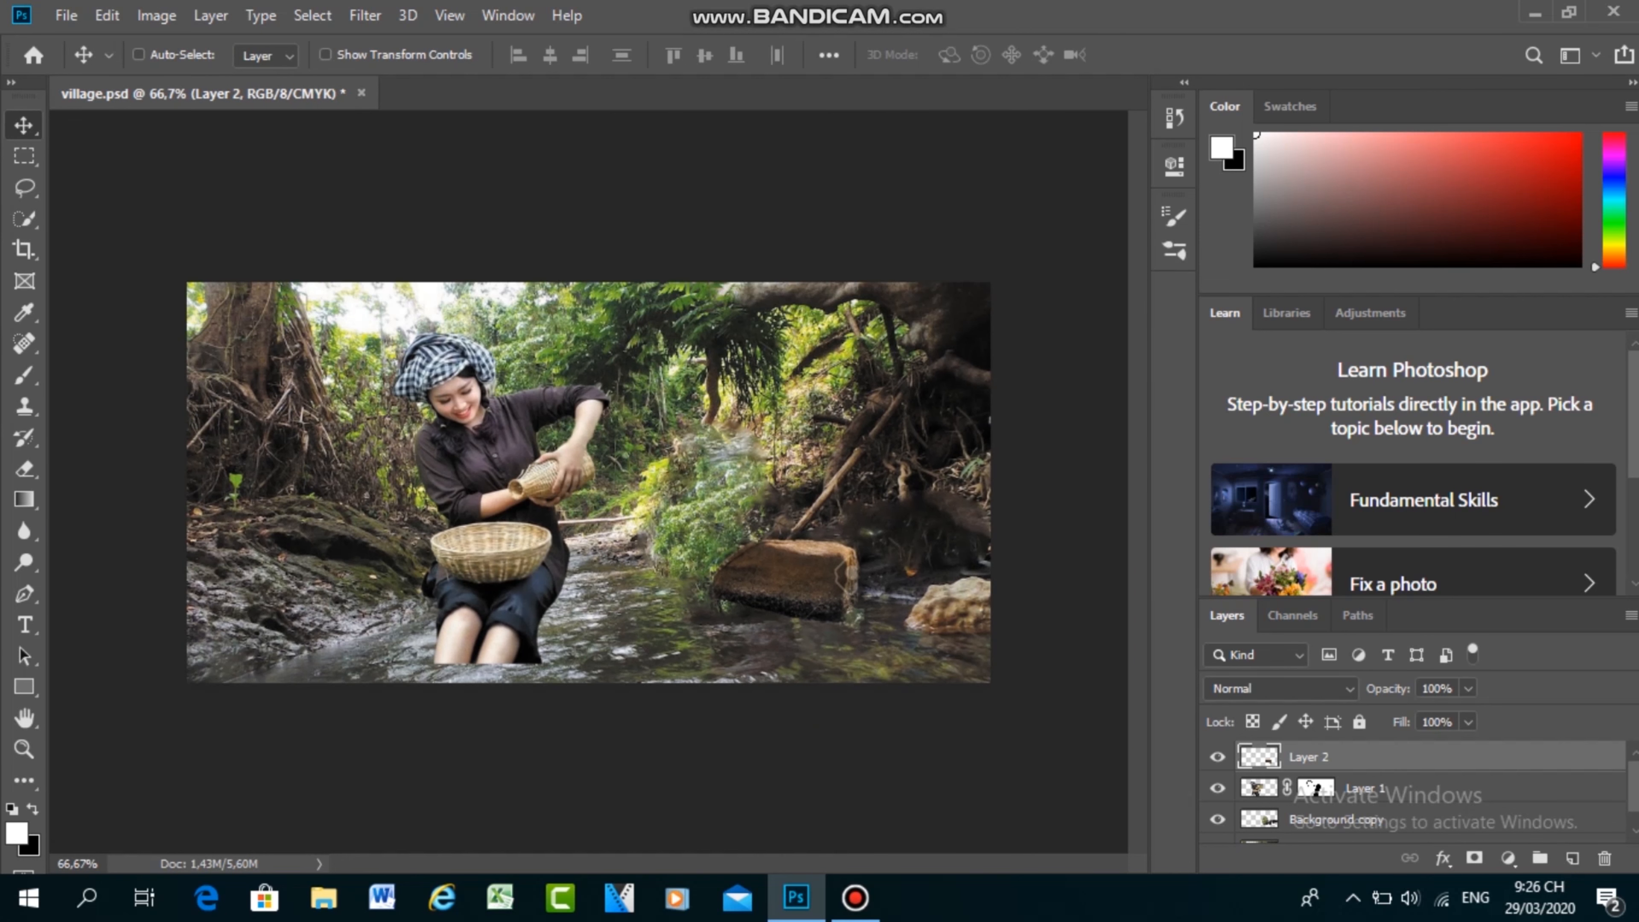
{"action": "left_click_drag", "start_coordinate": [494, 394], "coordinate": [715, 378]}
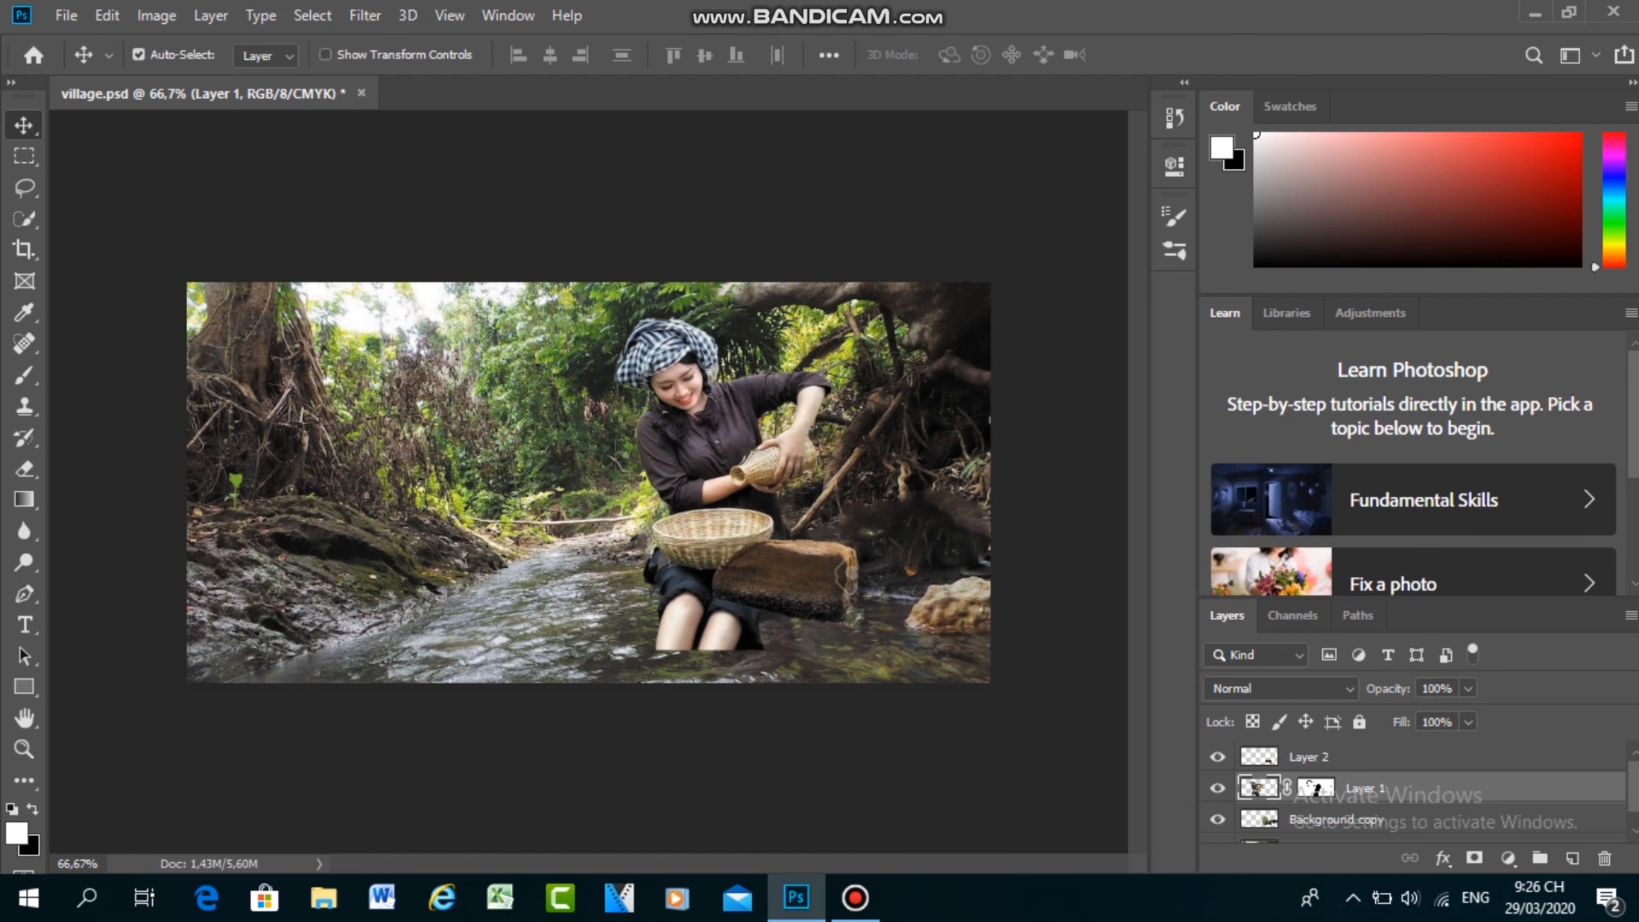
{"action": "left_click_drag", "start_coordinate": [1298, 757], "coordinate": [1297, 803]}
{"action": "mouse_move", "coordinate": [722, 361]}
{"action": "left_mouse_down"}
{"action": "mouse_move", "coordinate": [759, 362]}
{"action": "mouse_move", "coordinate": [749, 381]}
{"action": "left_mouse_up"}
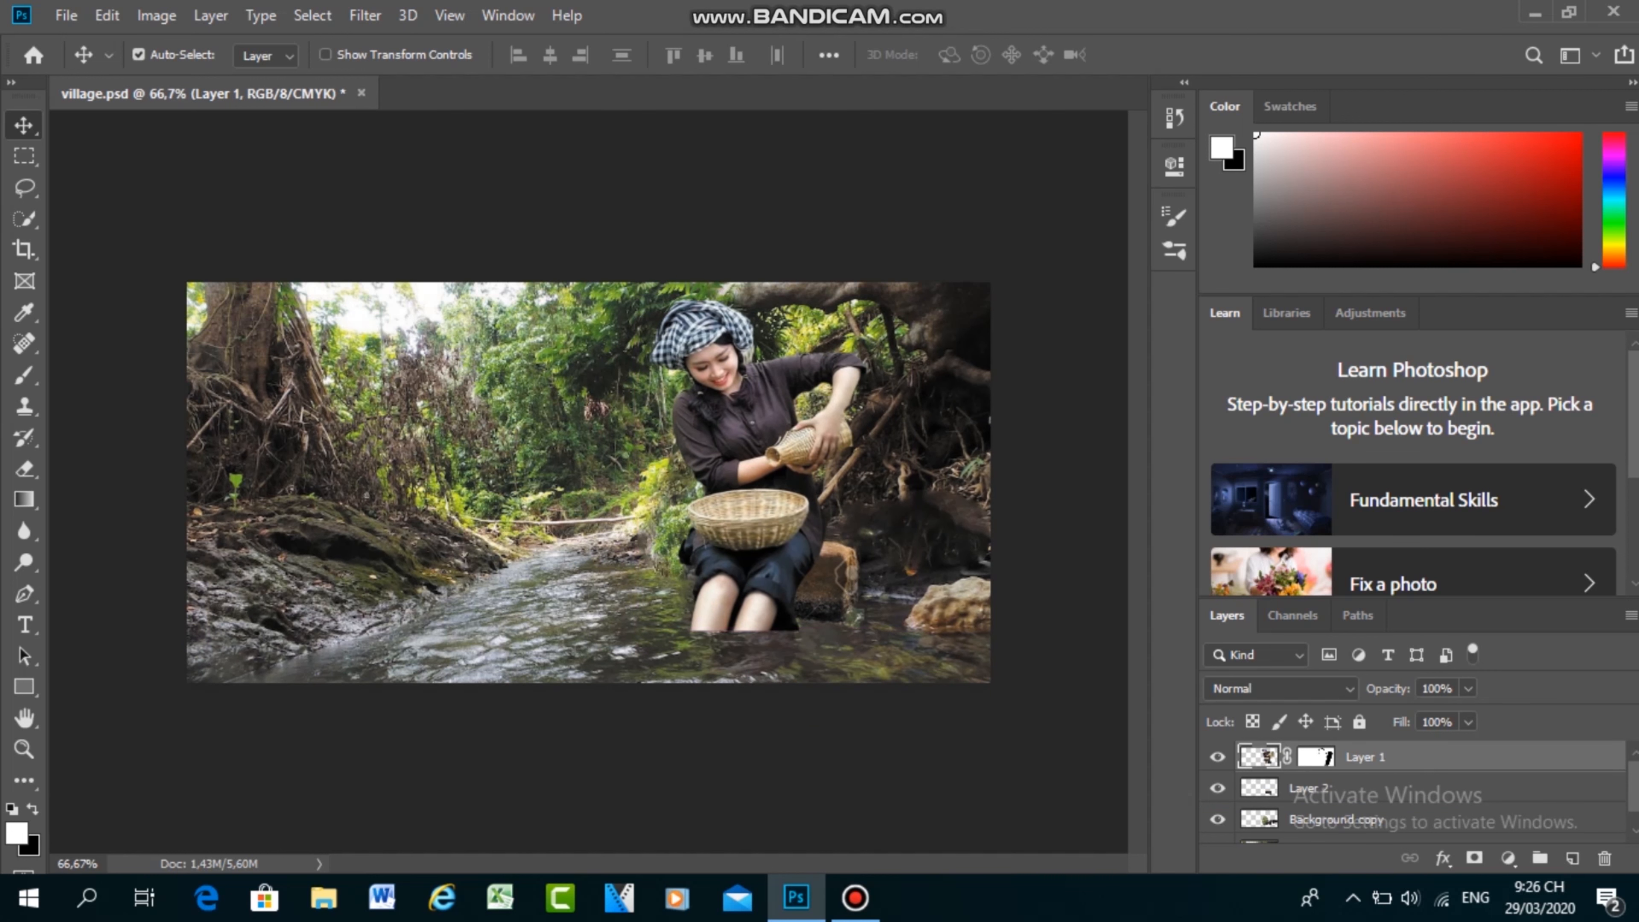
Step: Move the woman away to the opposite bank and enlarge the rock slightly
{"action": "left_click_drag", "start_coordinate": [700, 401], "coordinate": [344, 388]}
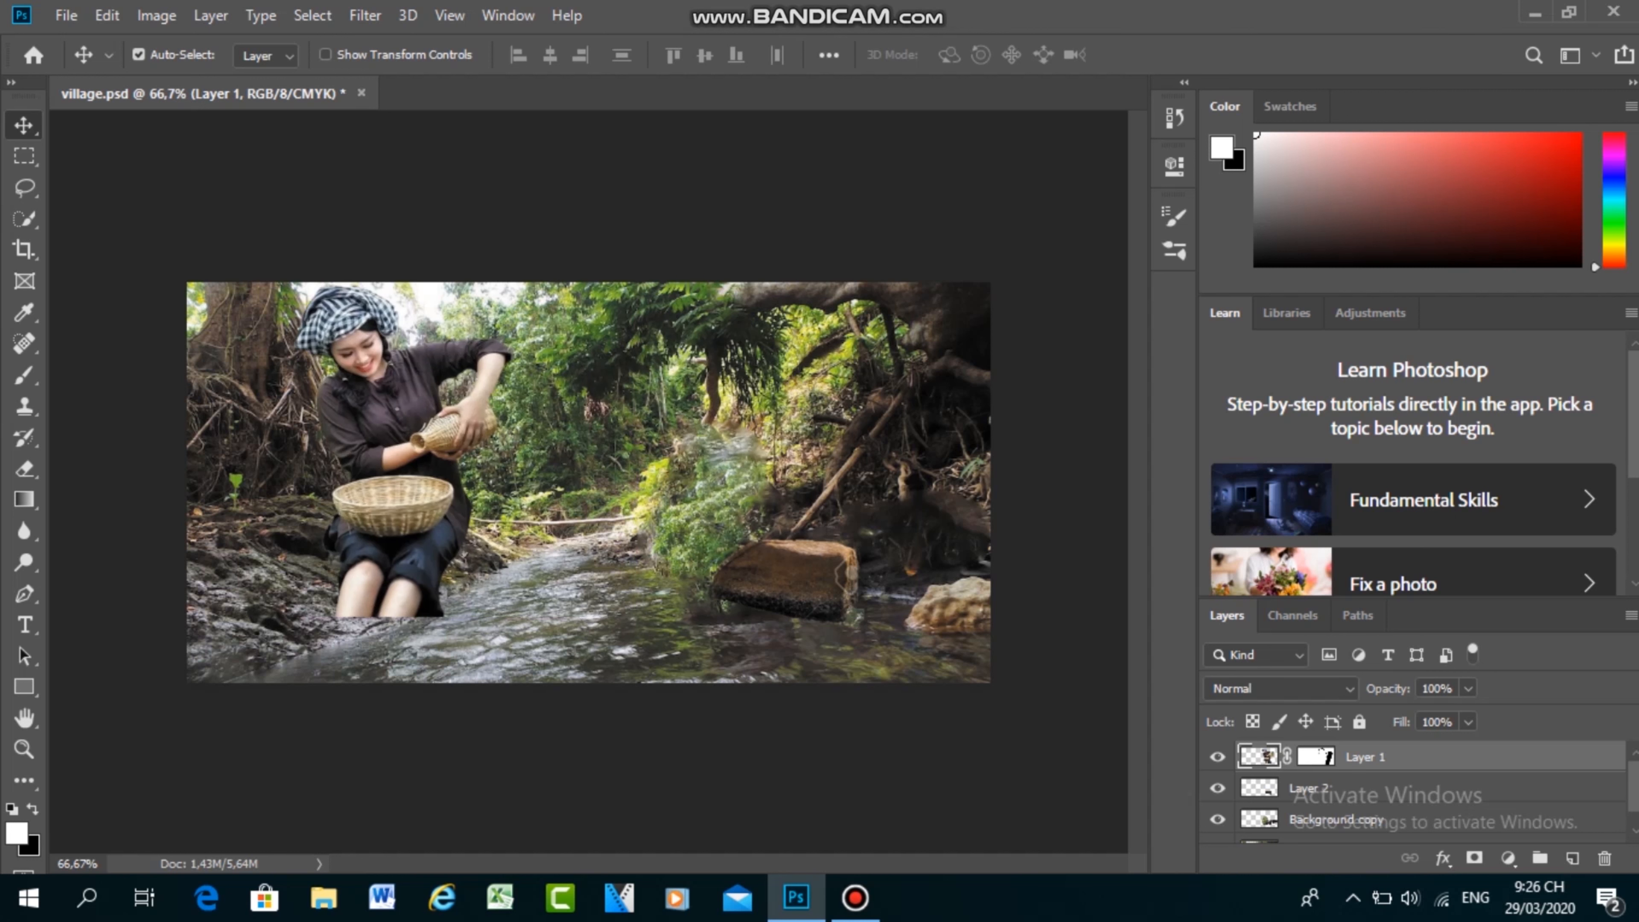
{"action": "left_click", "coordinate": [782, 578]}
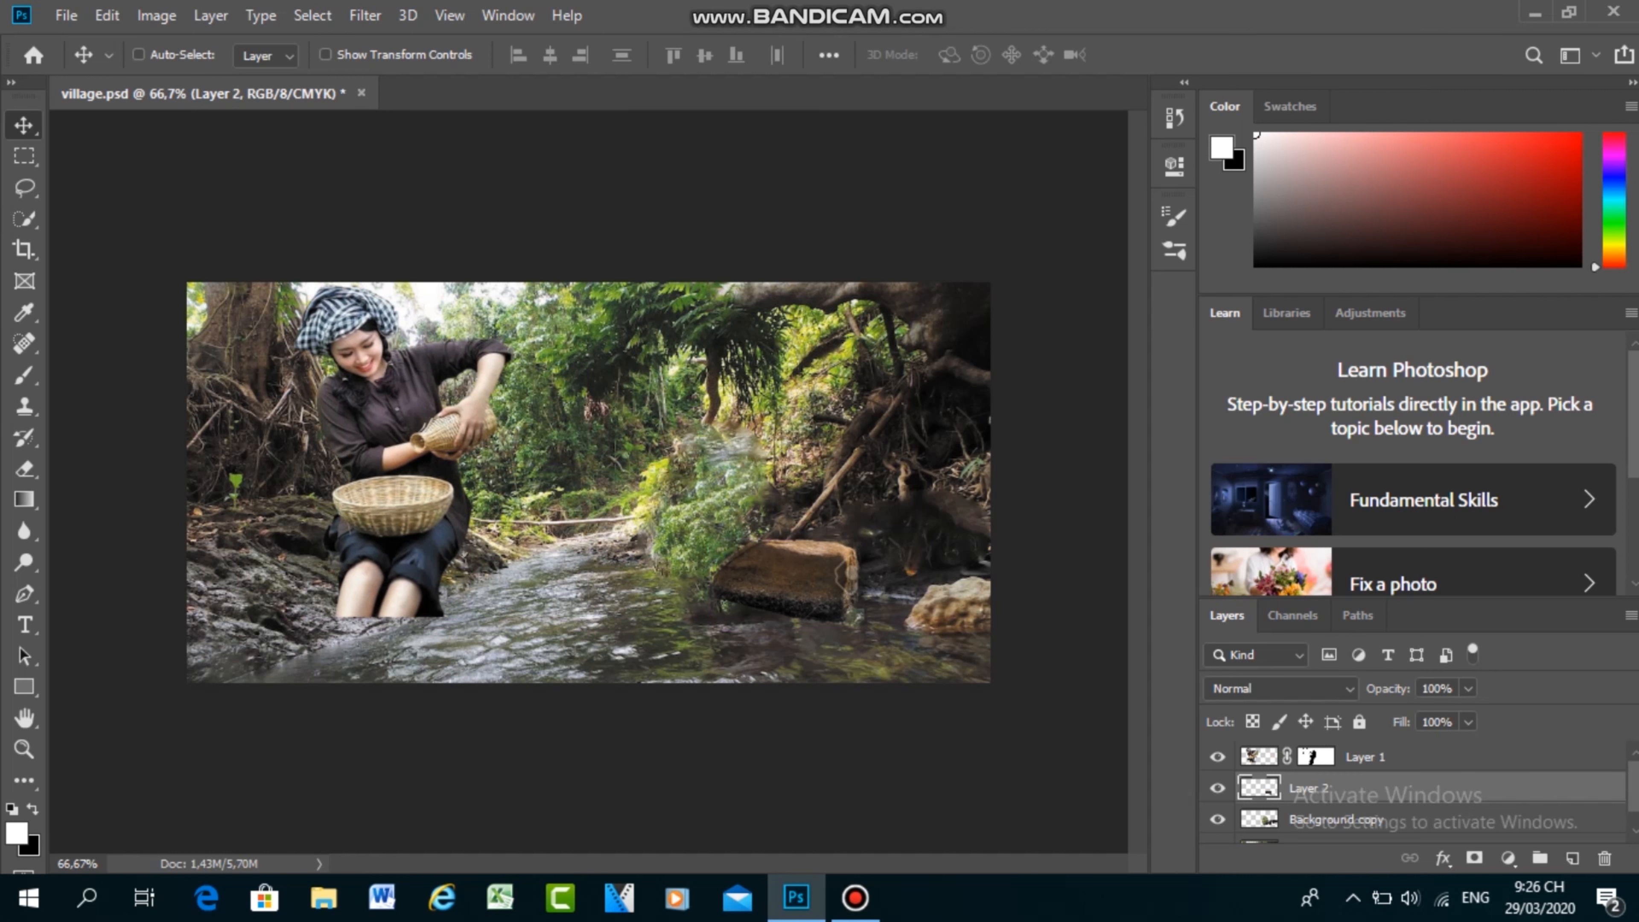
{"action": "key", "text": "ctrl+t"}
{"action": "left_click_drag", "start_coordinate": [712, 539], "coordinate": [688, 525]}
{"action": "key", "text": "m"}
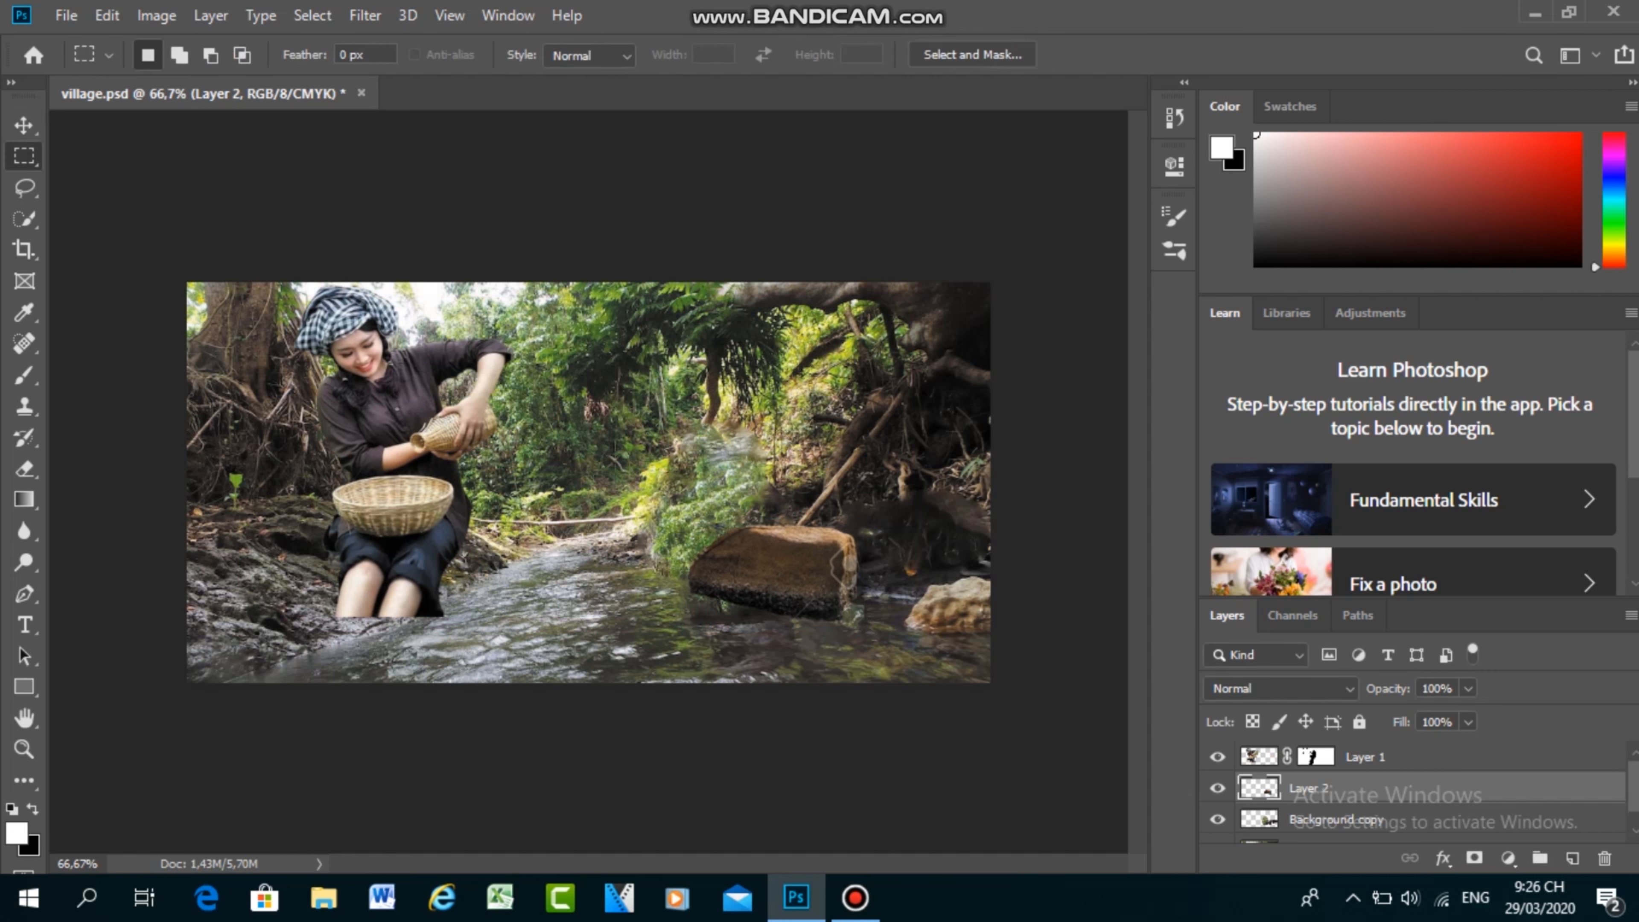
Step: Add a layer mask to Layer 2 and paint black along the rock's lower edge where it meets the water
{"action": "left_click", "coordinate": [1474, 858]}
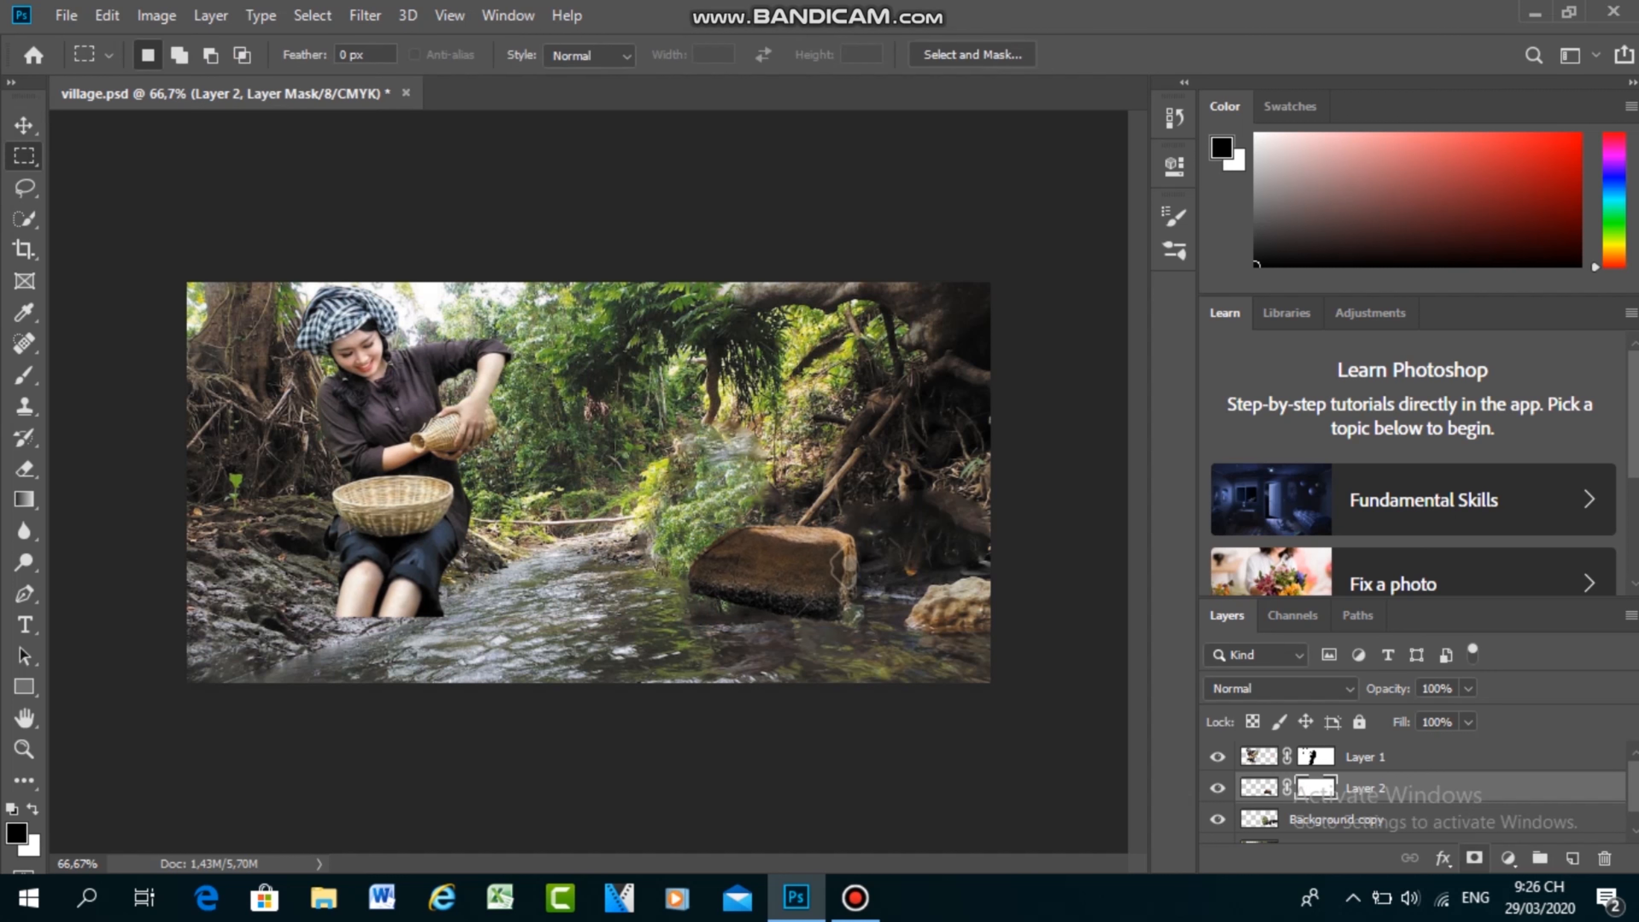
{"action": "key", "text": "b"}
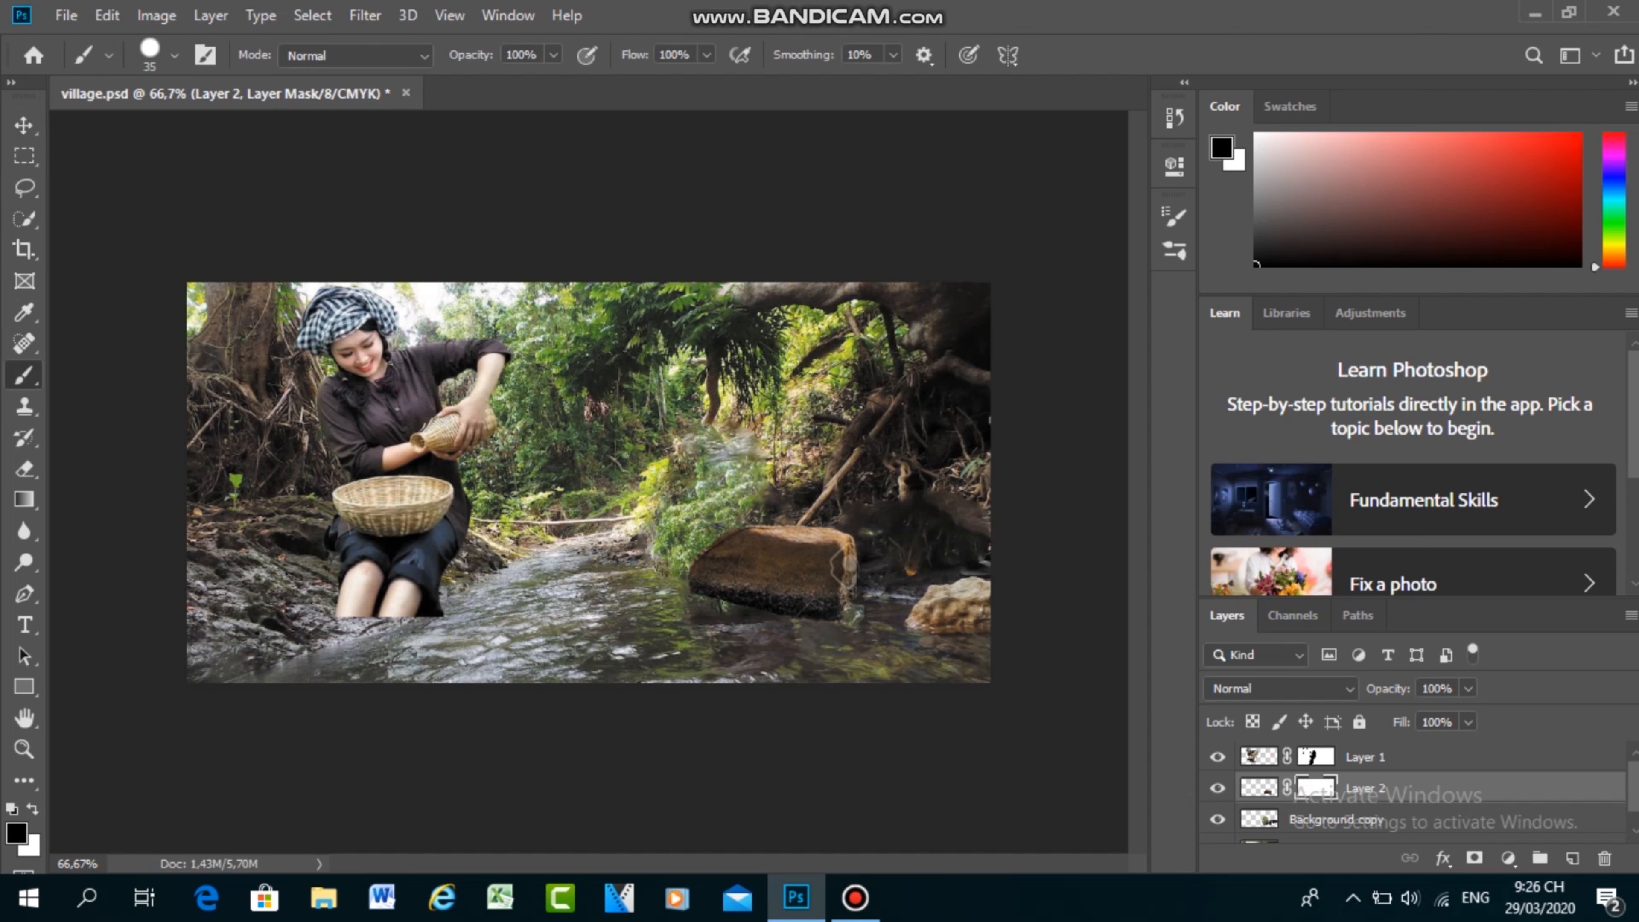
{"action": "mouse_move", "coordinate": [743, 639]}
{"action": "left_mouse_down"}
{"action": "mouse_move", "coordinate": [855, 651]}
{"action": "mouse_move", "coordinate": [871, 636]}
{"action": "left_mouse_up"}
Step: Fade the rock's lower edge into the water by painting black on Layer 2's mask with a soft round 175 px brush
{"action": "key", "text": "F5"}
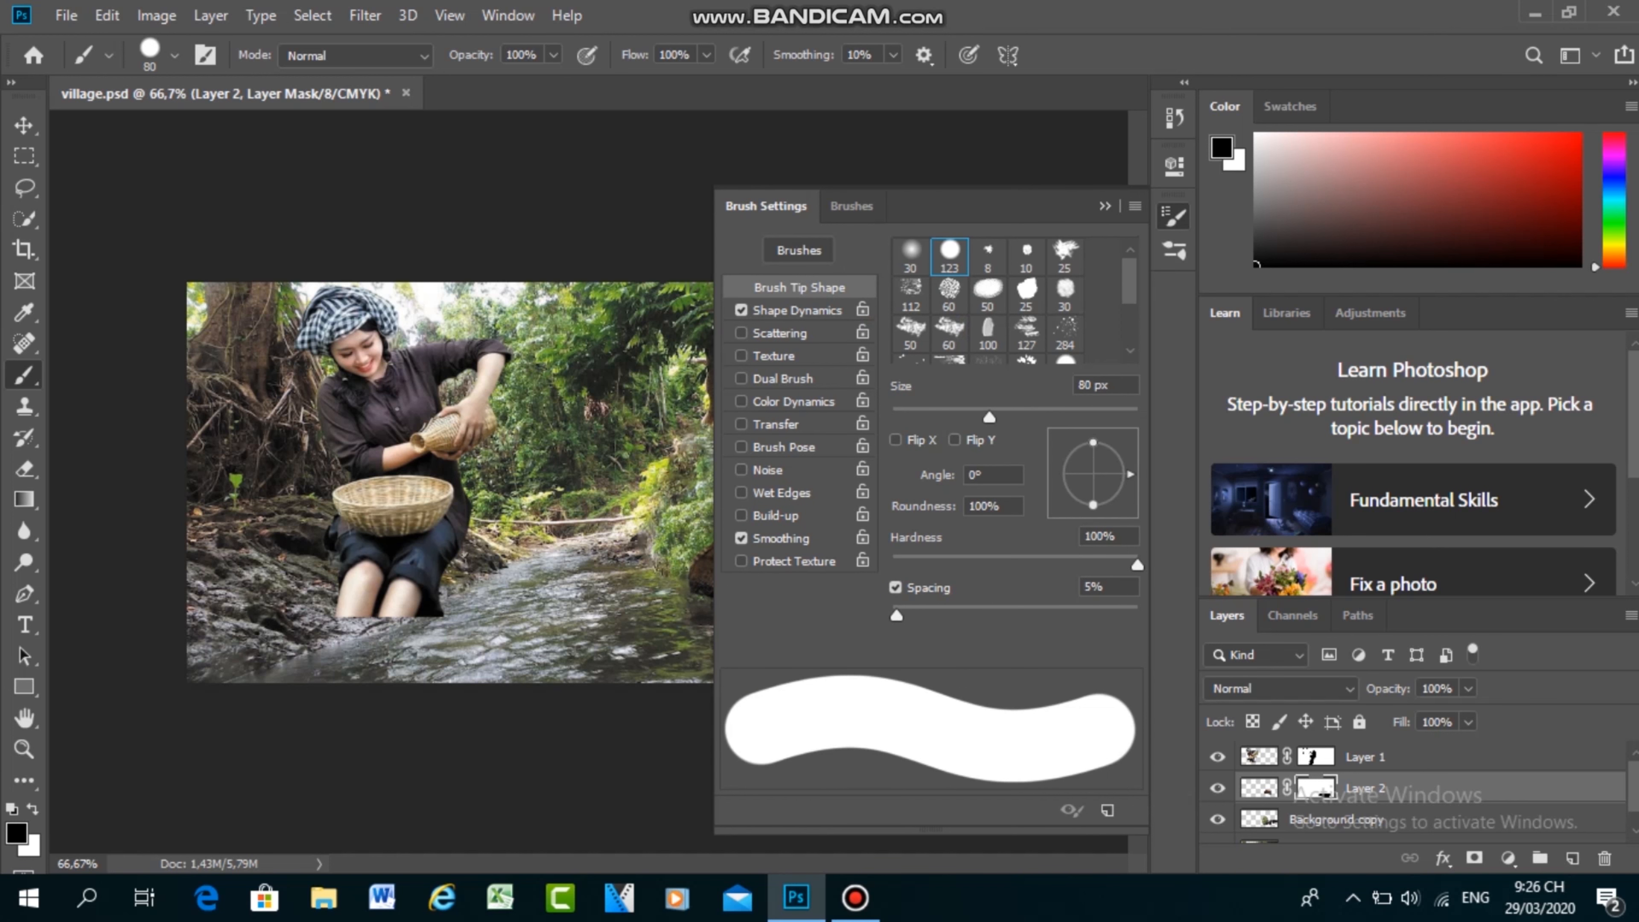
{"action": "left_click", "coordinate": [911, 253]}
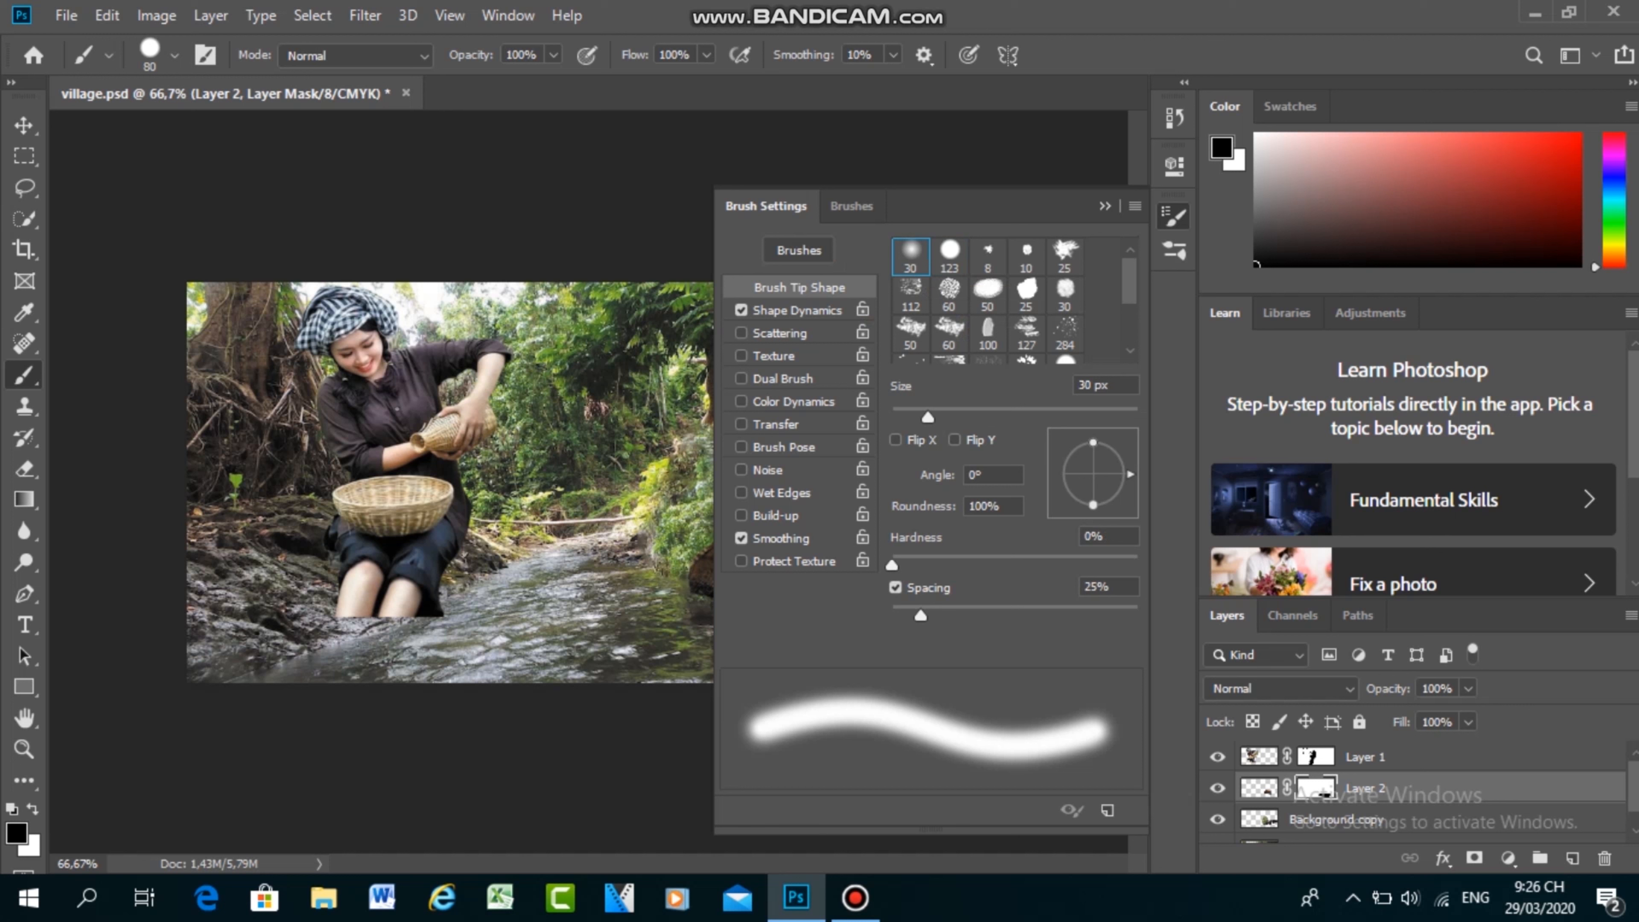
{"action": "key", "text": "F5"}
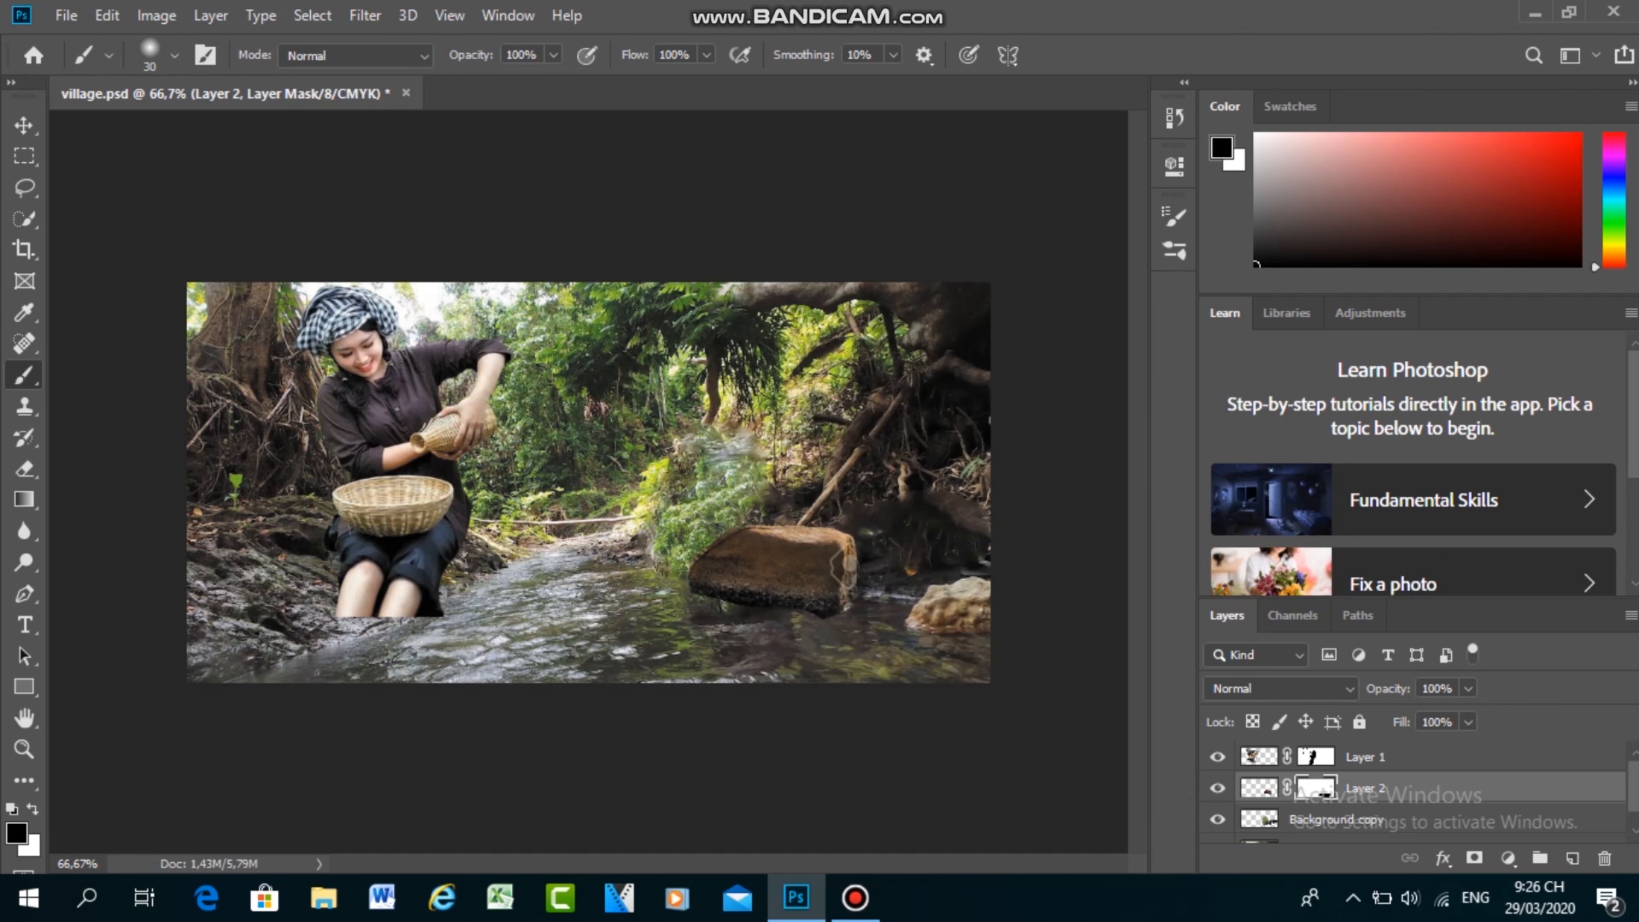
{"action": "key", "text": "bracketright"}
{"action": "key", "text": "bracketright"}
{"action": "key", "text": "bracketright"}
{"action": "key", "text": "bracketright"}
{"action": "key", "text": "bracketright"}
{"action": "key", "text": "bracketright"}
{"action": "key", "text": "bracketright"}
{"action": "left_click_drag", "start_coordinate": [687, 641], "coordinate": [829, 654]}
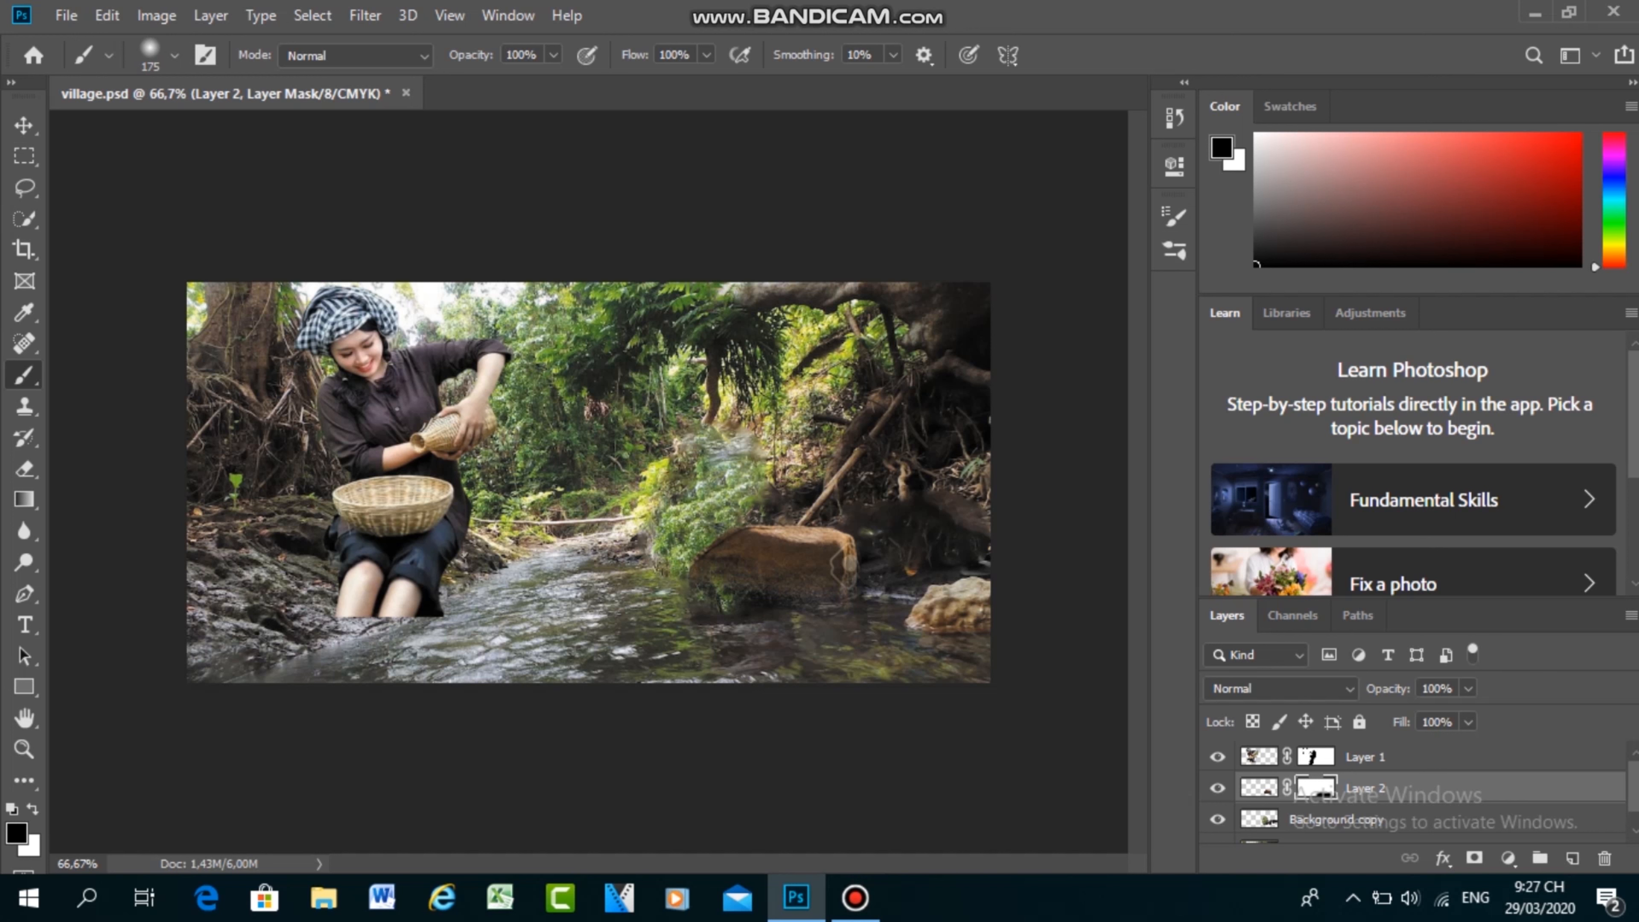
Step: Try a stroke below the rock on Layer 2's image with the hard round 123 px brush, undo it and reselect the mask
{"action": "left_click", "coordinate": [205, 55]}
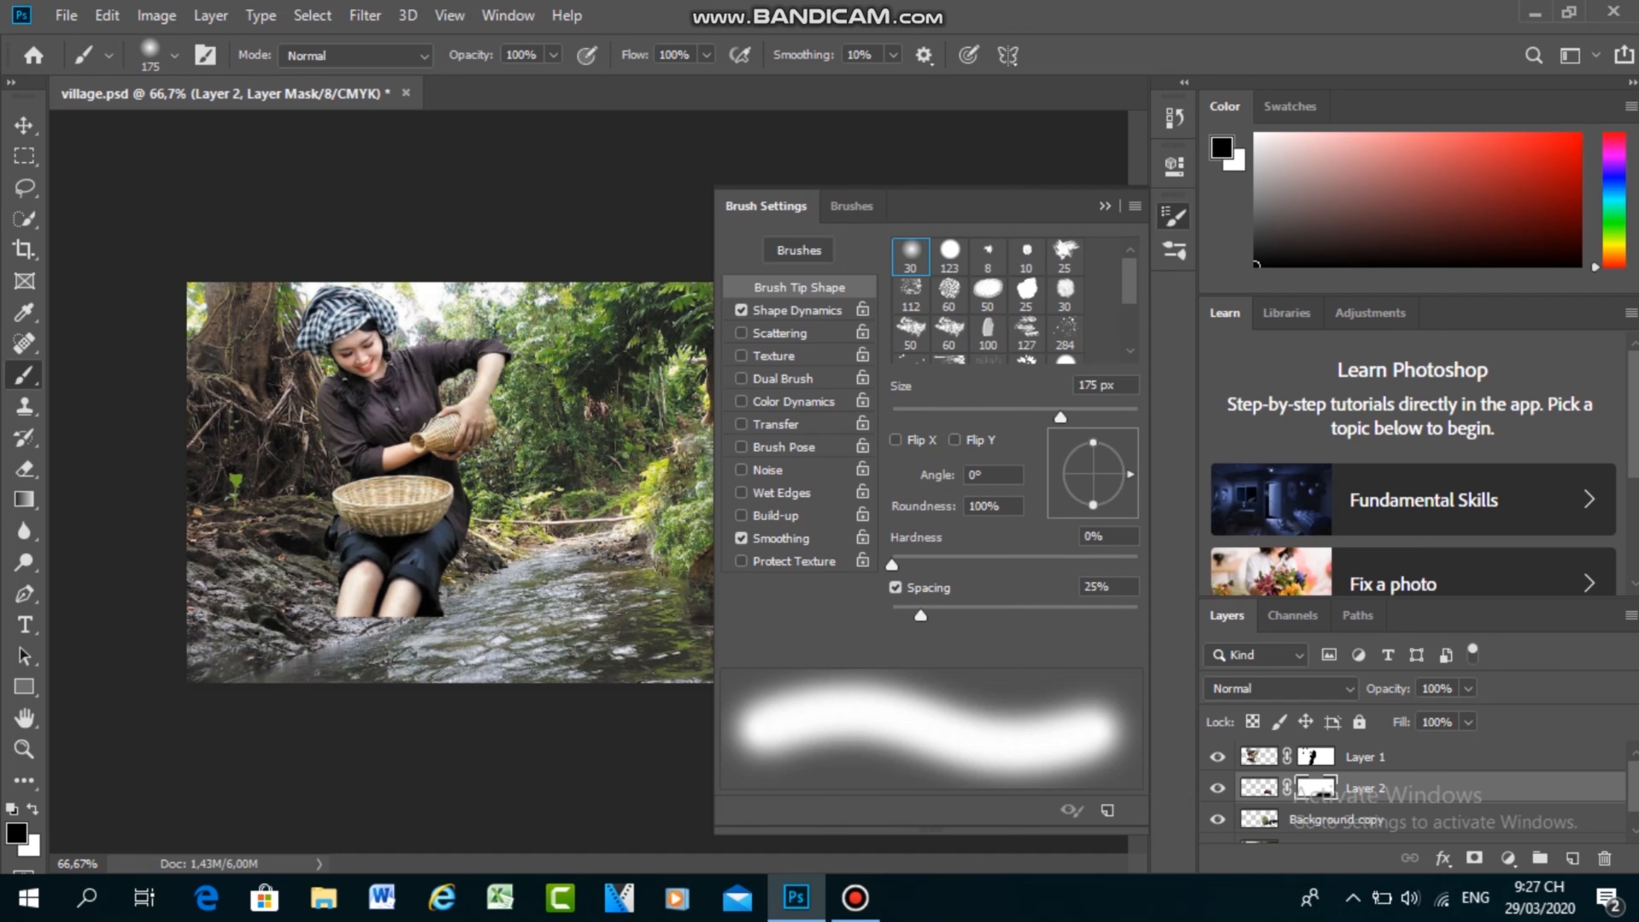
{"action": "left_click", "coordinate": [950, 255]}
{"action": "left_click", "coordinate": [1105, 205]}
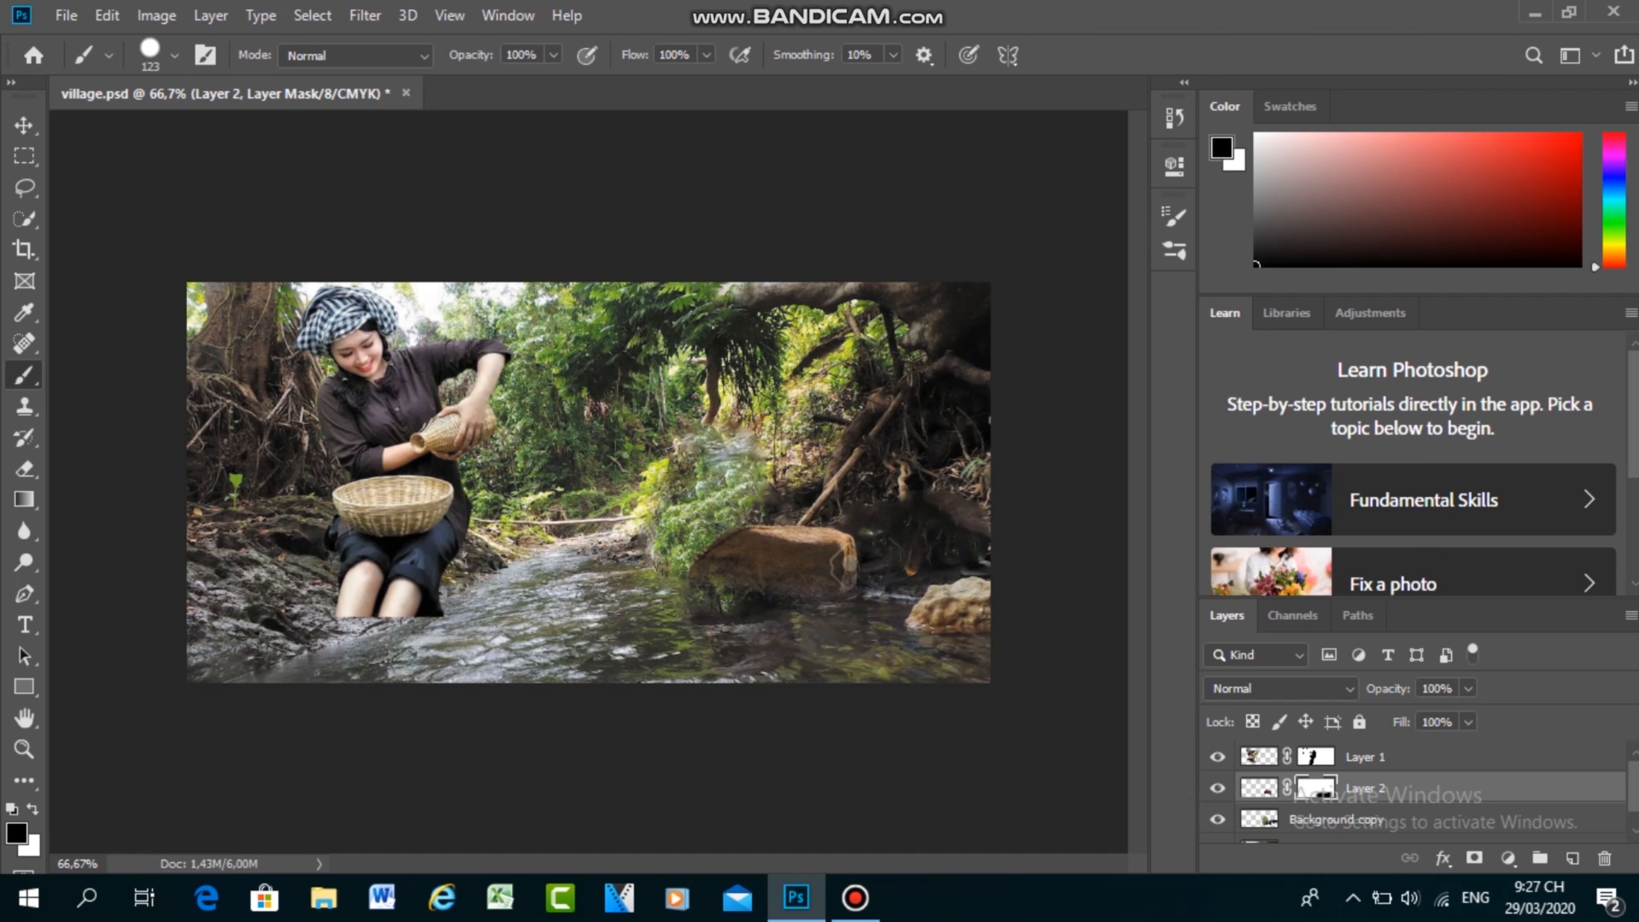
{"action": "scroll", "coordinate": [1414, 791], "scroll_direction": "down", "scroll_amount": 1}
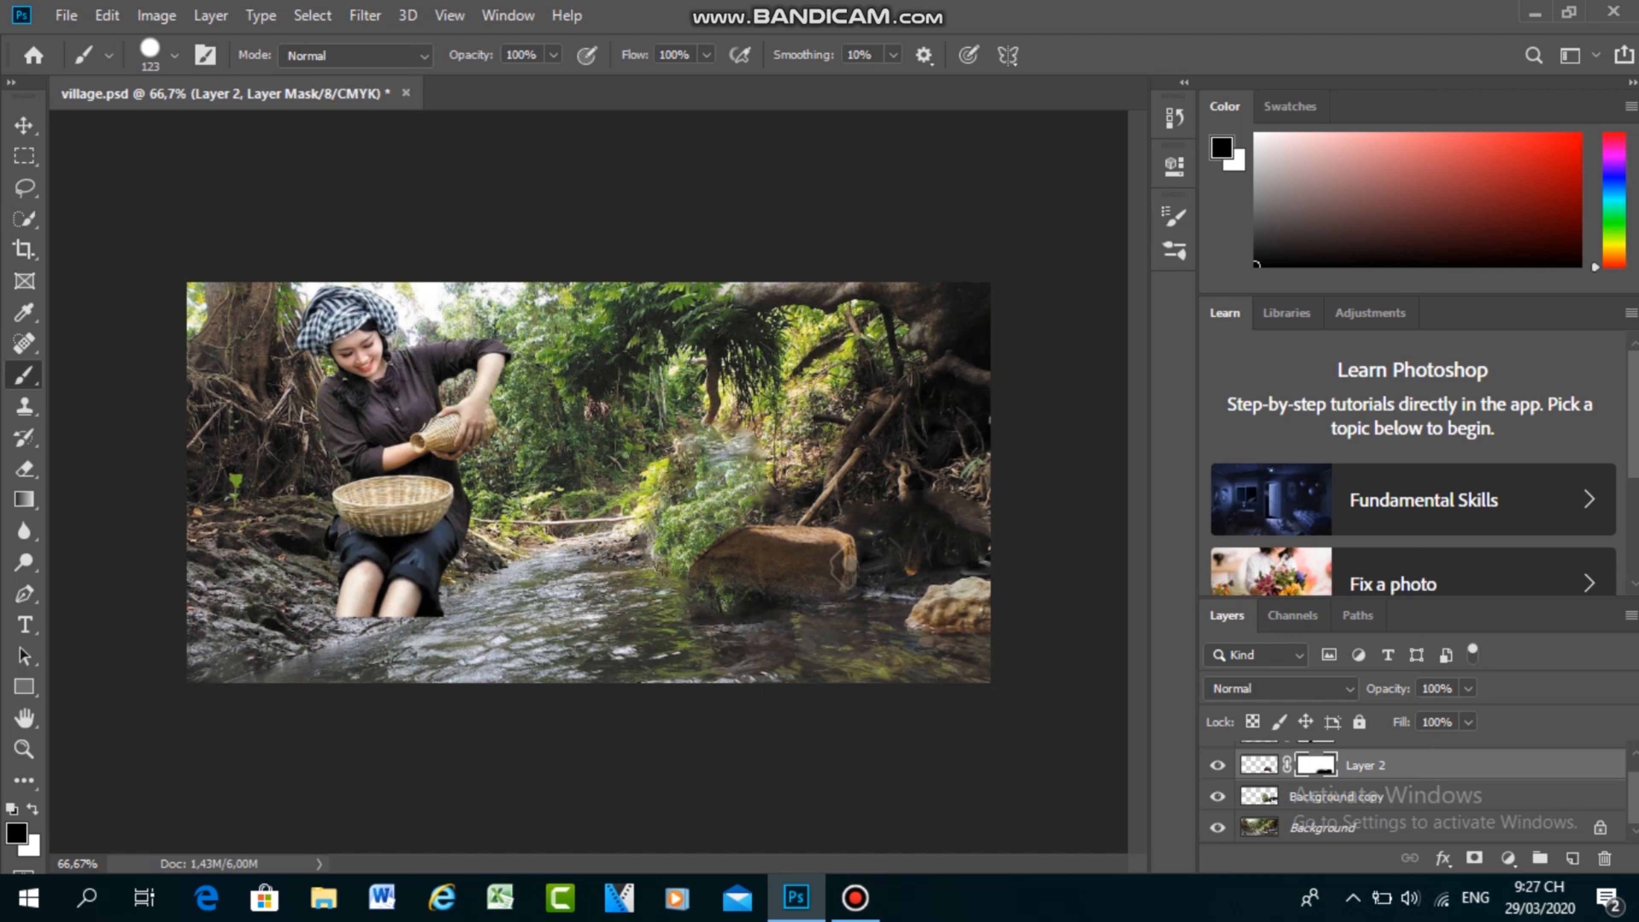
{"action": "left_click", "coordinate": [1260, 765]}
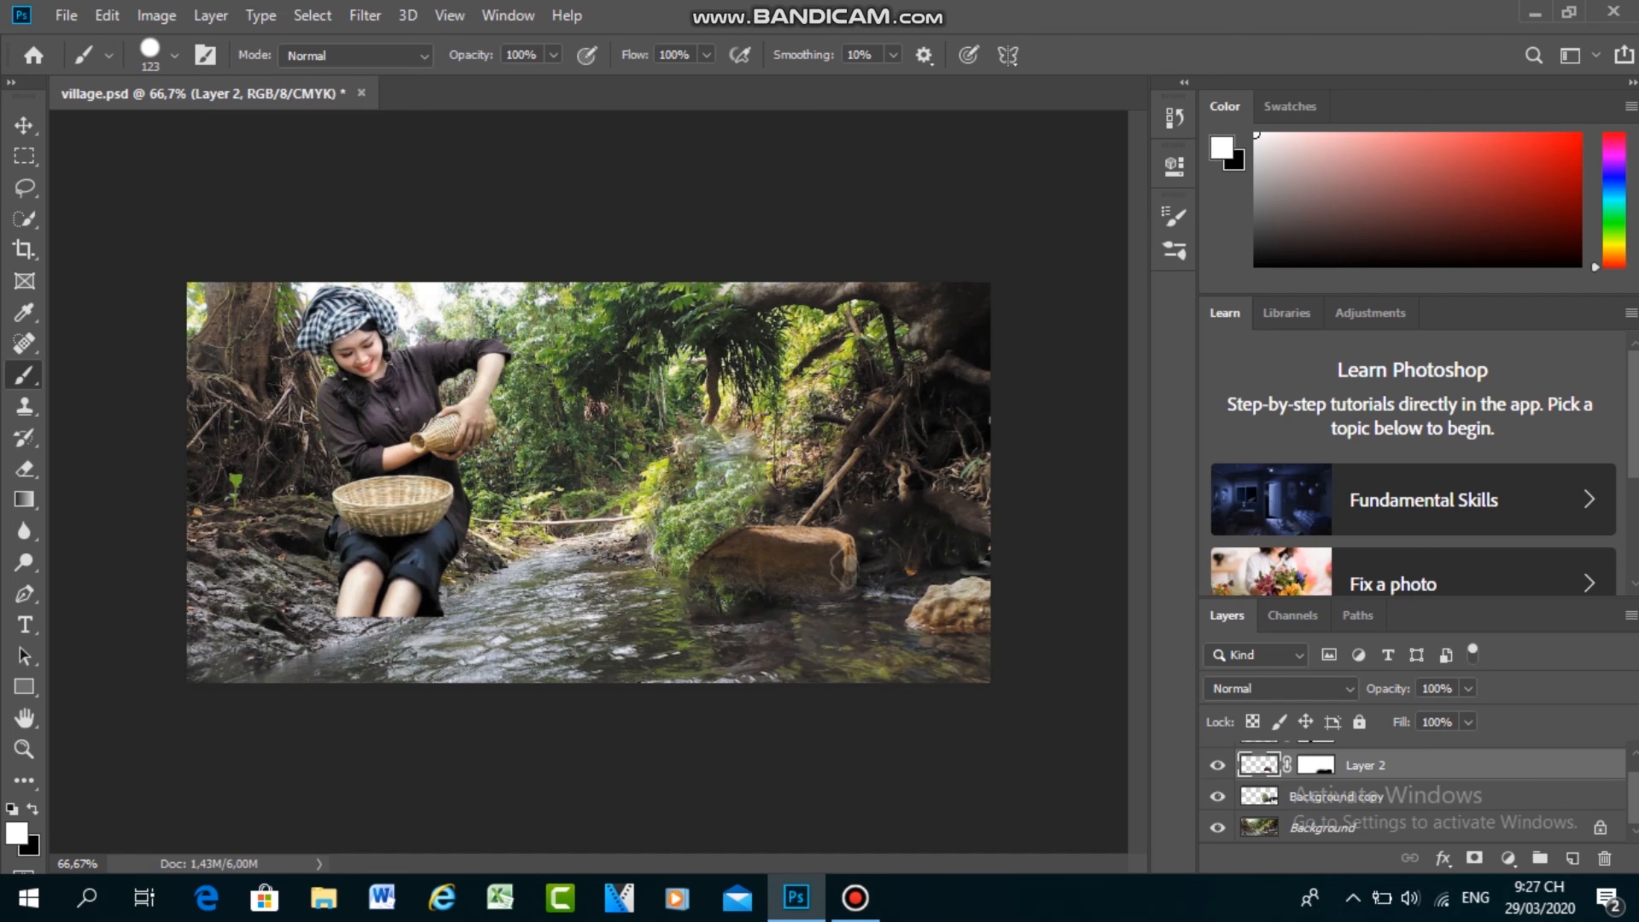
{"action": "left_click", "coordinate": [841, 635]}
{"action": "key", "text": "ctrl+z"}
{"action": "left_click", "coordinate": [1316, 765]}
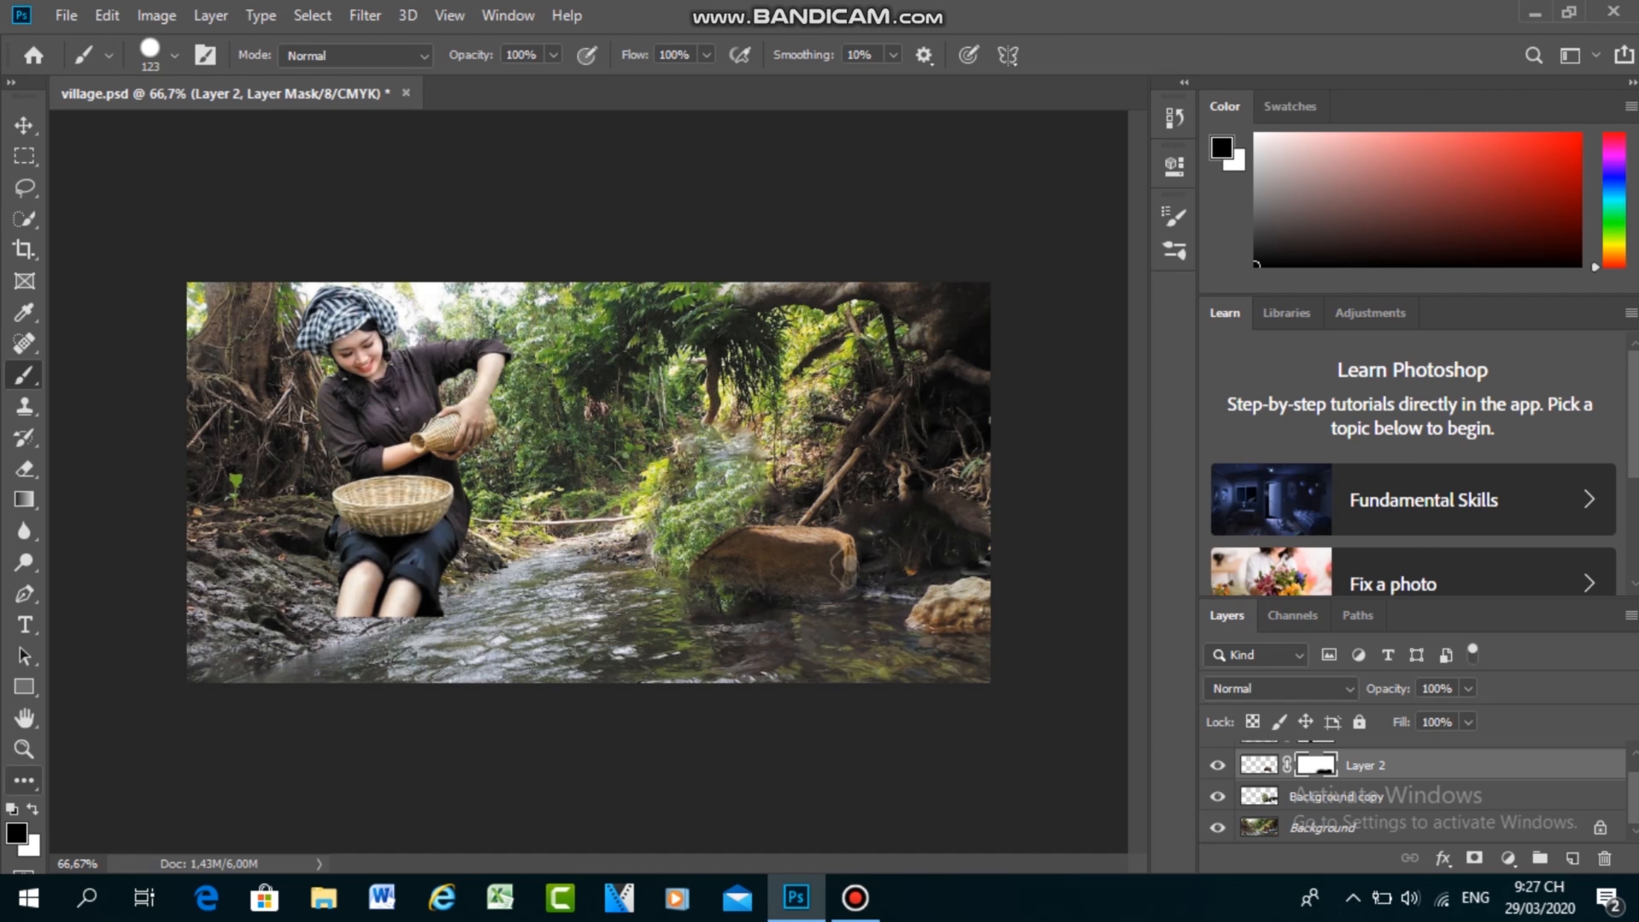
Step: Try restoring the rock's lower edge by painting white on Layer 2's mask, undo it and return to black
{"action": "key", "text": "x"}
{"action": "left_click_drag", "start_coordinate": [861, 614], "coordinate": [723, 598]}
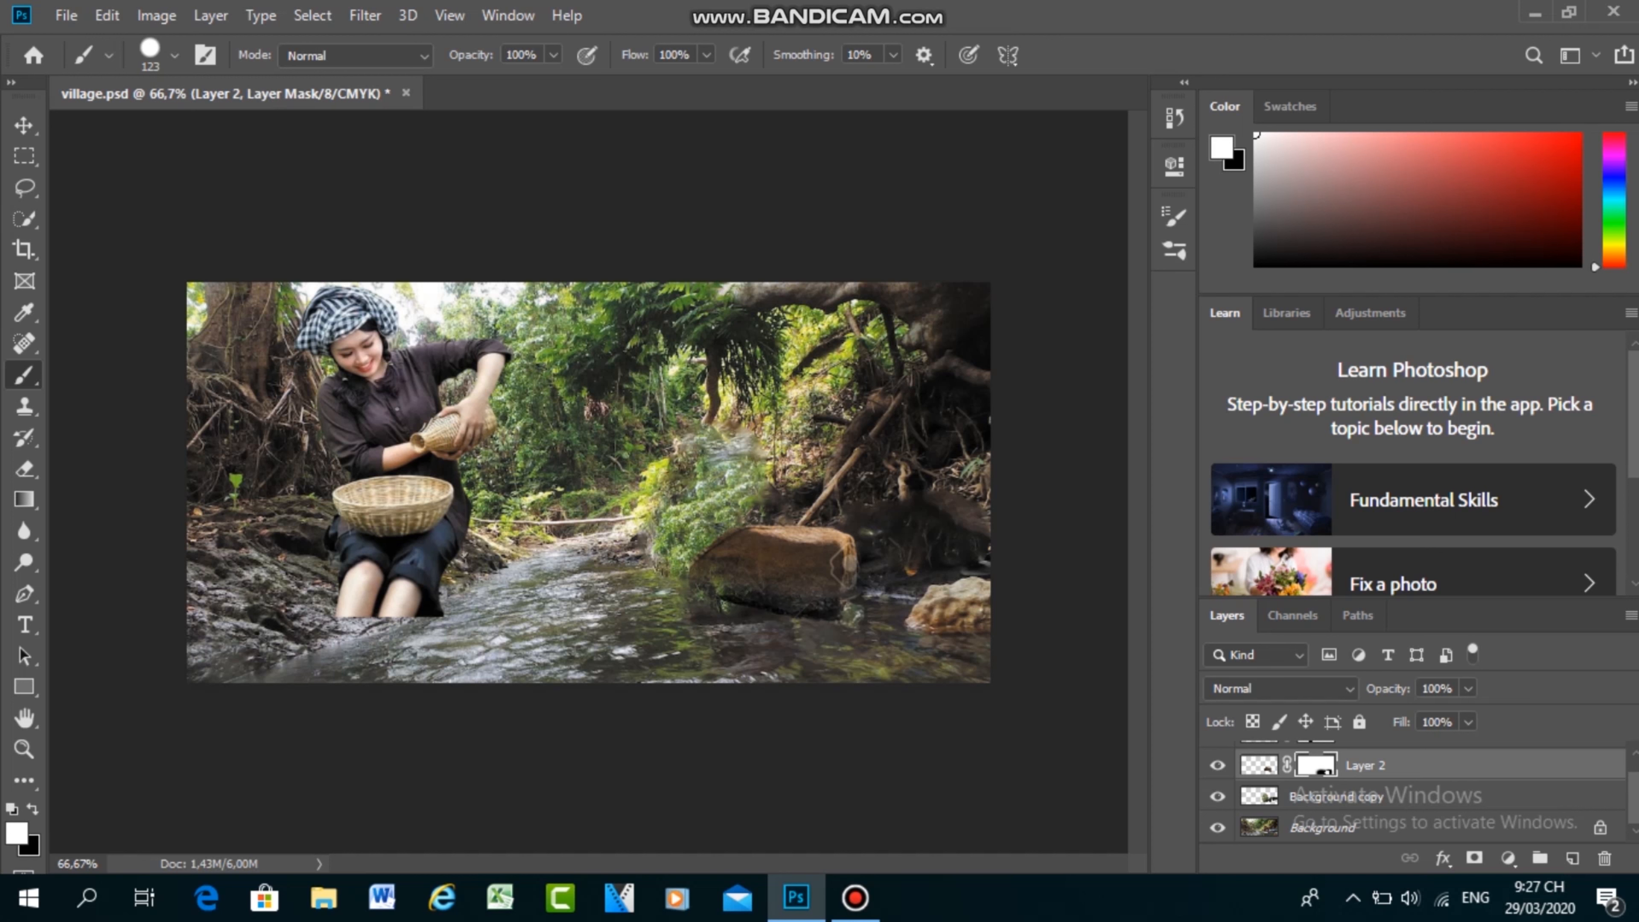
{"action": "key", "text": "ctrl+z"}
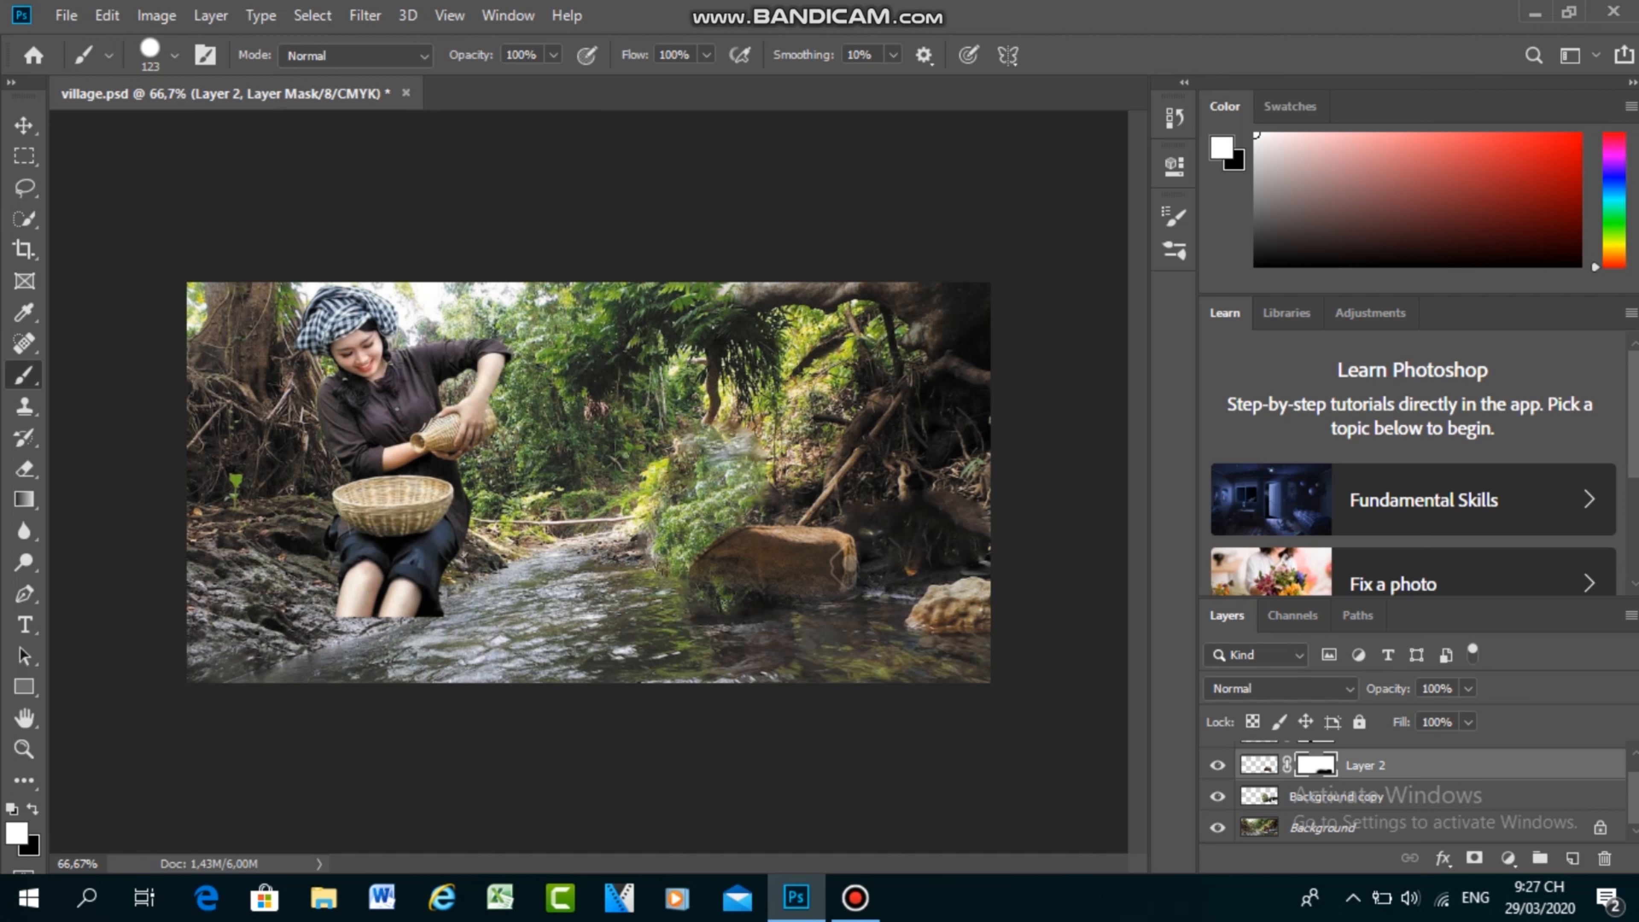
{"action": "key", "text": "x"}
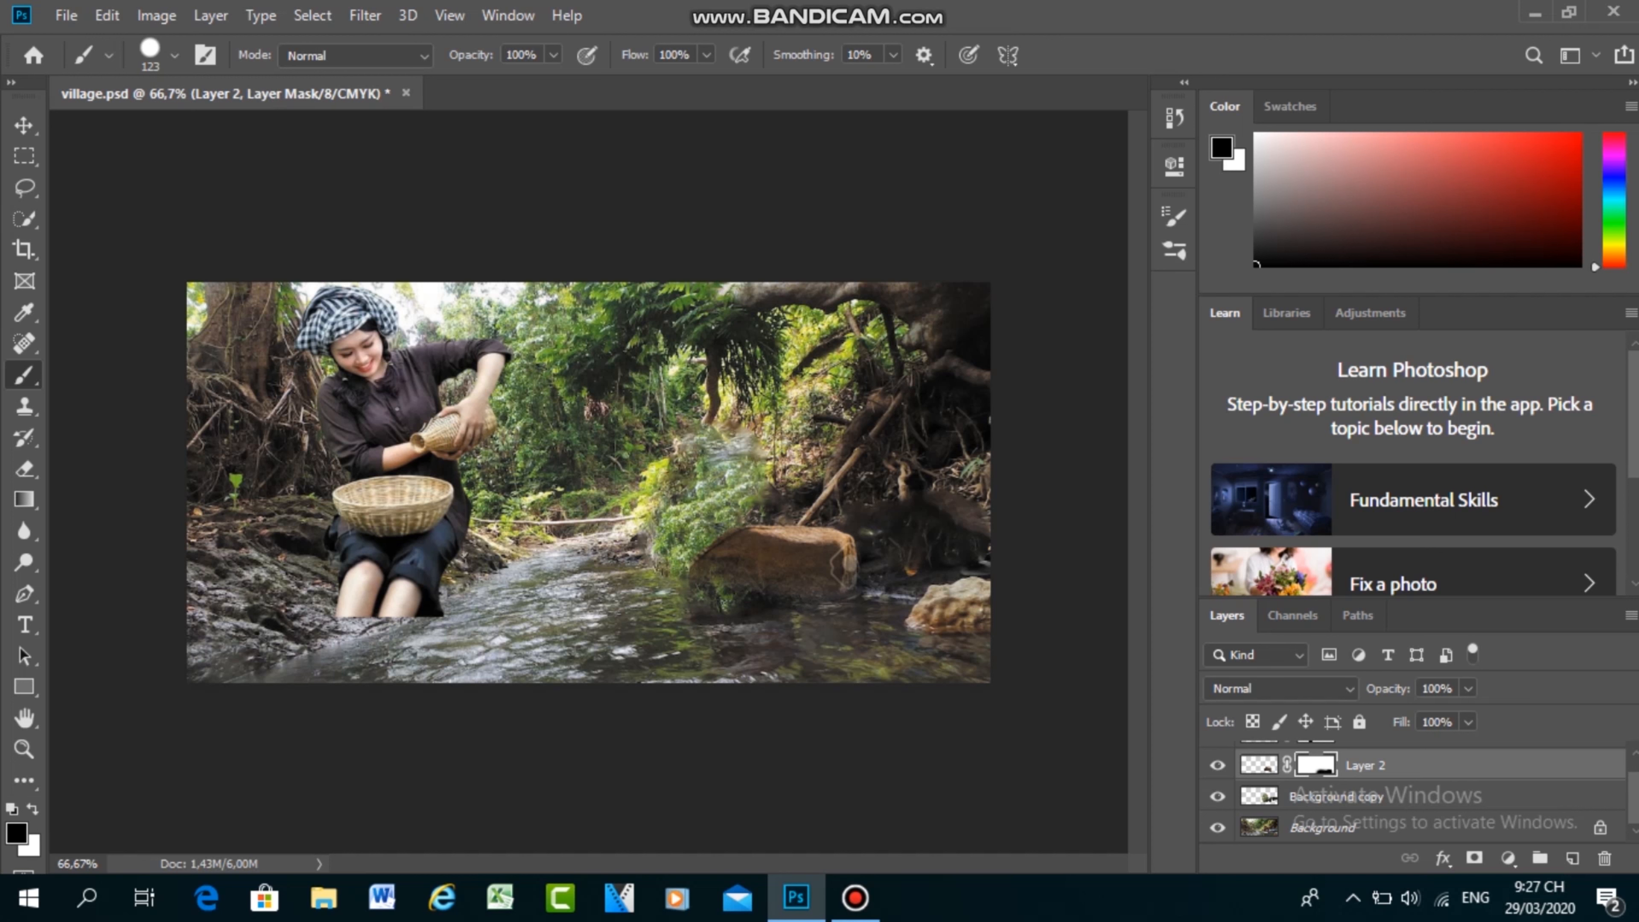
Step: Try trimming the rock's base on the mask with a hard black 250 px brush, and undo the trim
{"action": "key", "text": "bracketright"}
{"action": "key", "text": "bracketright"}
{"action": "left_click", "coordinate": [794, 688]}
{"action": "left_click", "coordinate": [750, 671]}
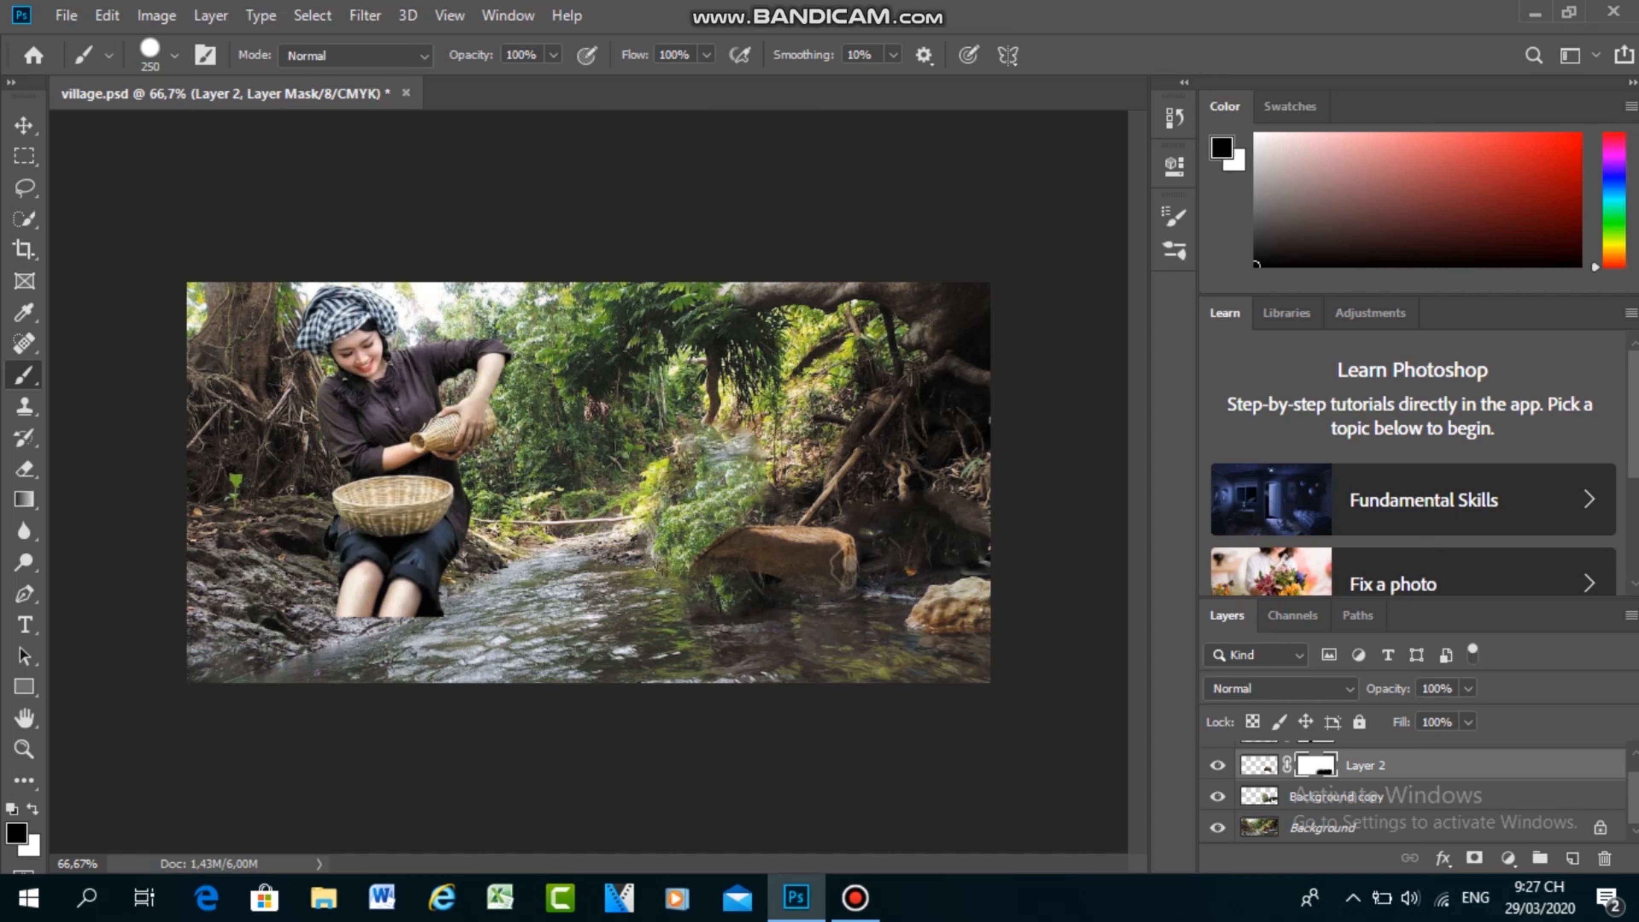
{"action": "key", "text": "ctrl+z"}
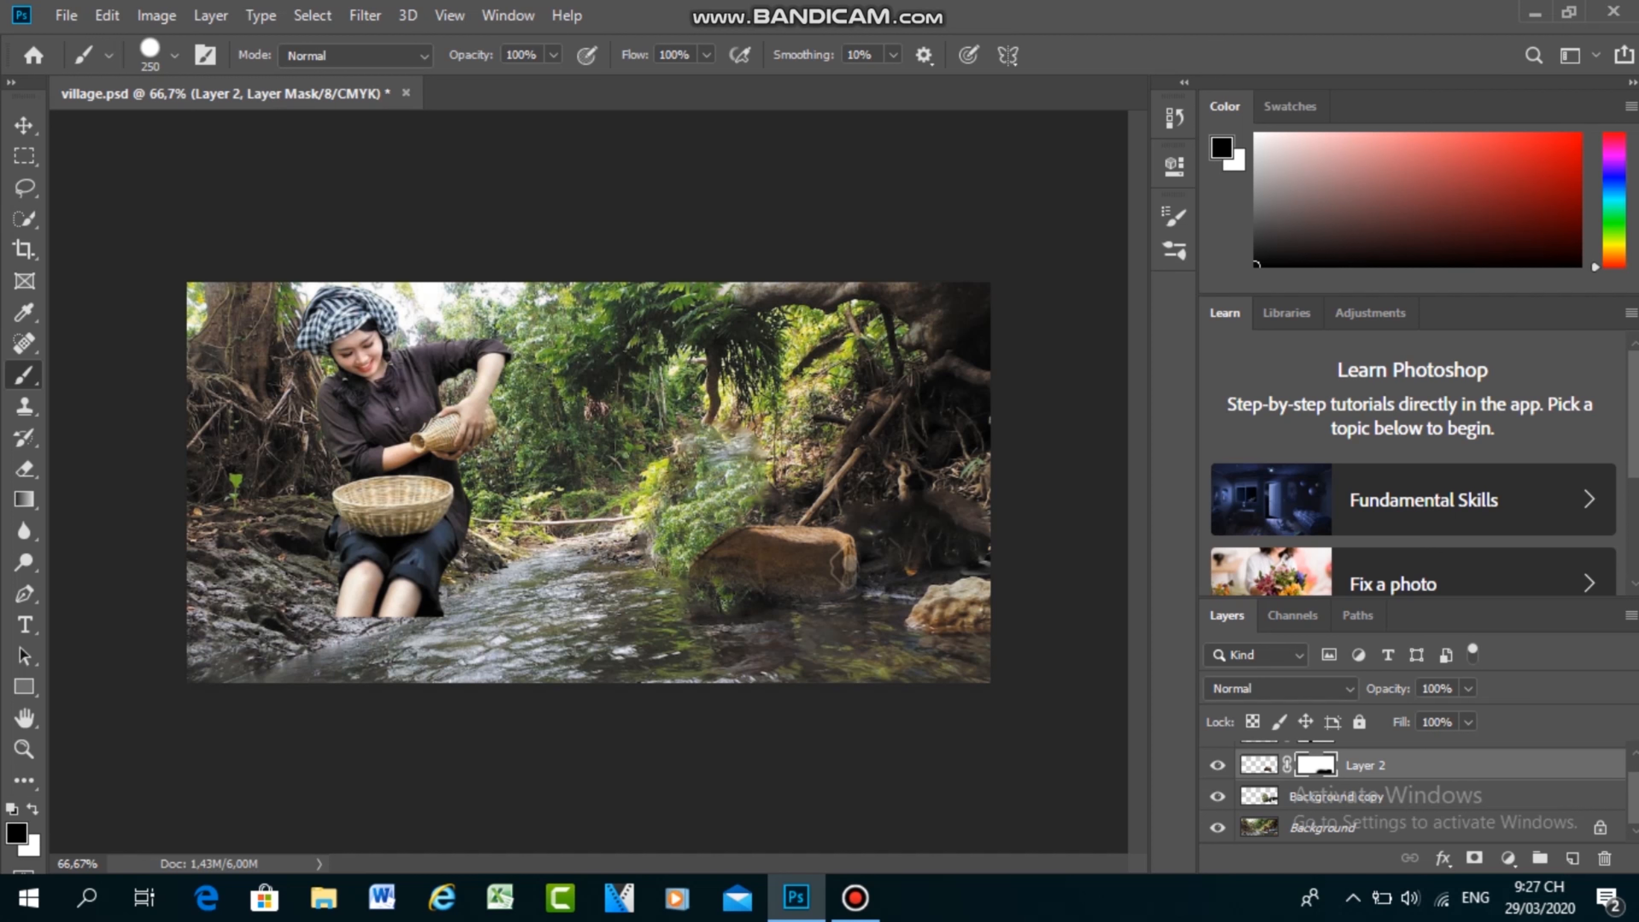
Step: Set the 250 px brush's hardness to 0% and softly fade the rock's lower edge on Layer 2's mask
{"action": "left_click", "coordinate": [174, 55]}
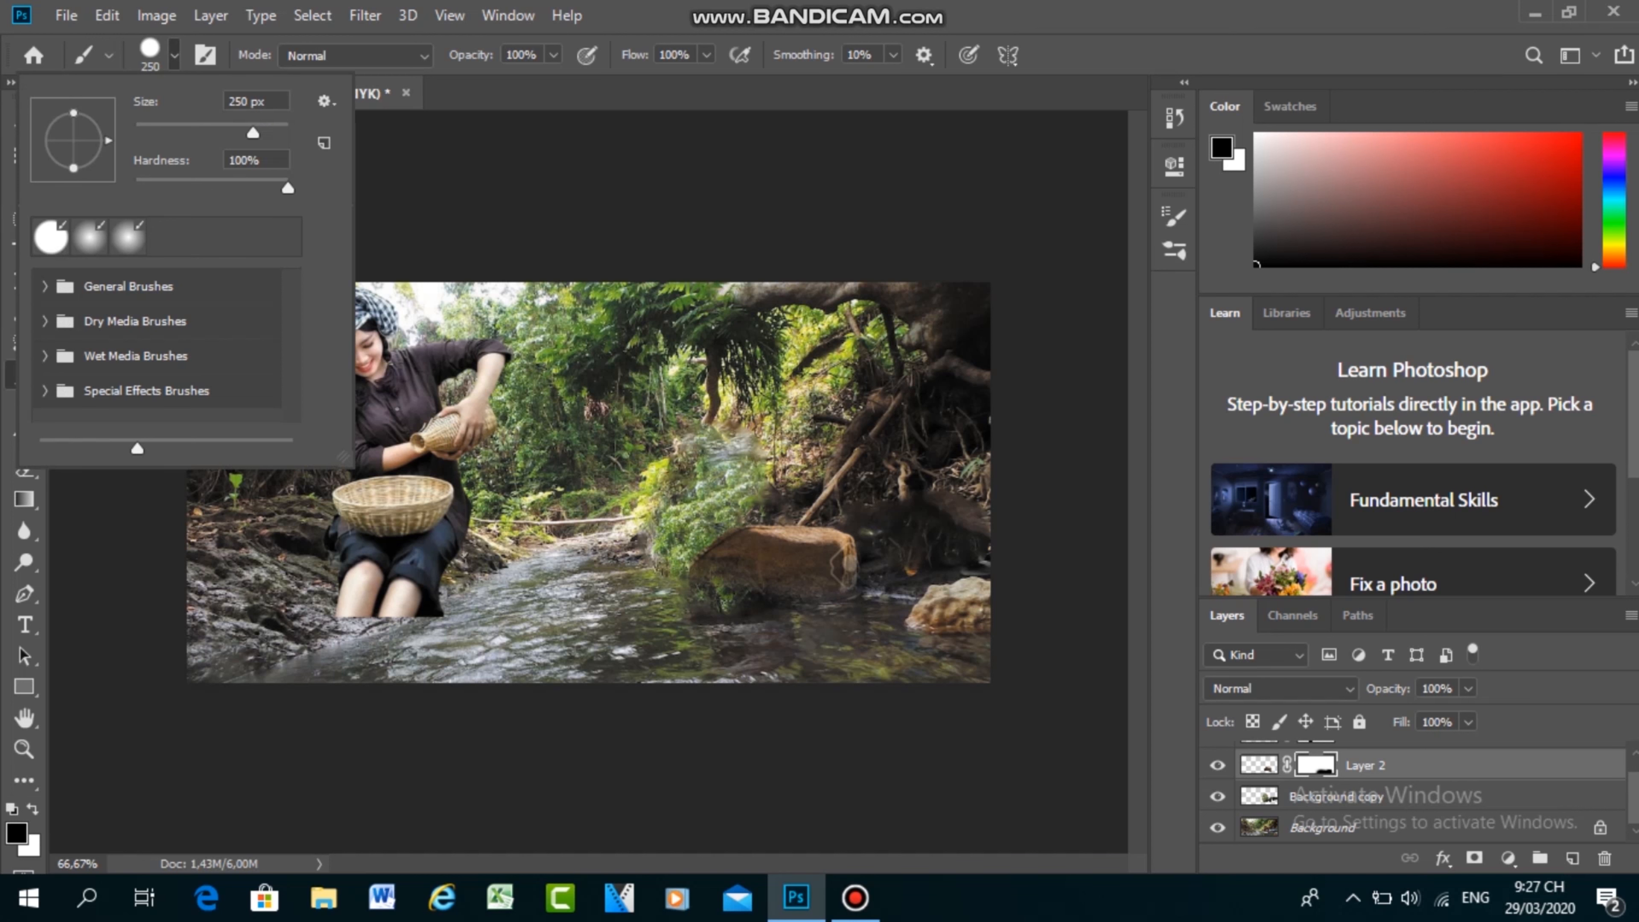
{"action": "left_click_drag", "start_coordinate": [287, 188], "coordinate": [135, 187]}
{"action": "key", "text": "Return"}
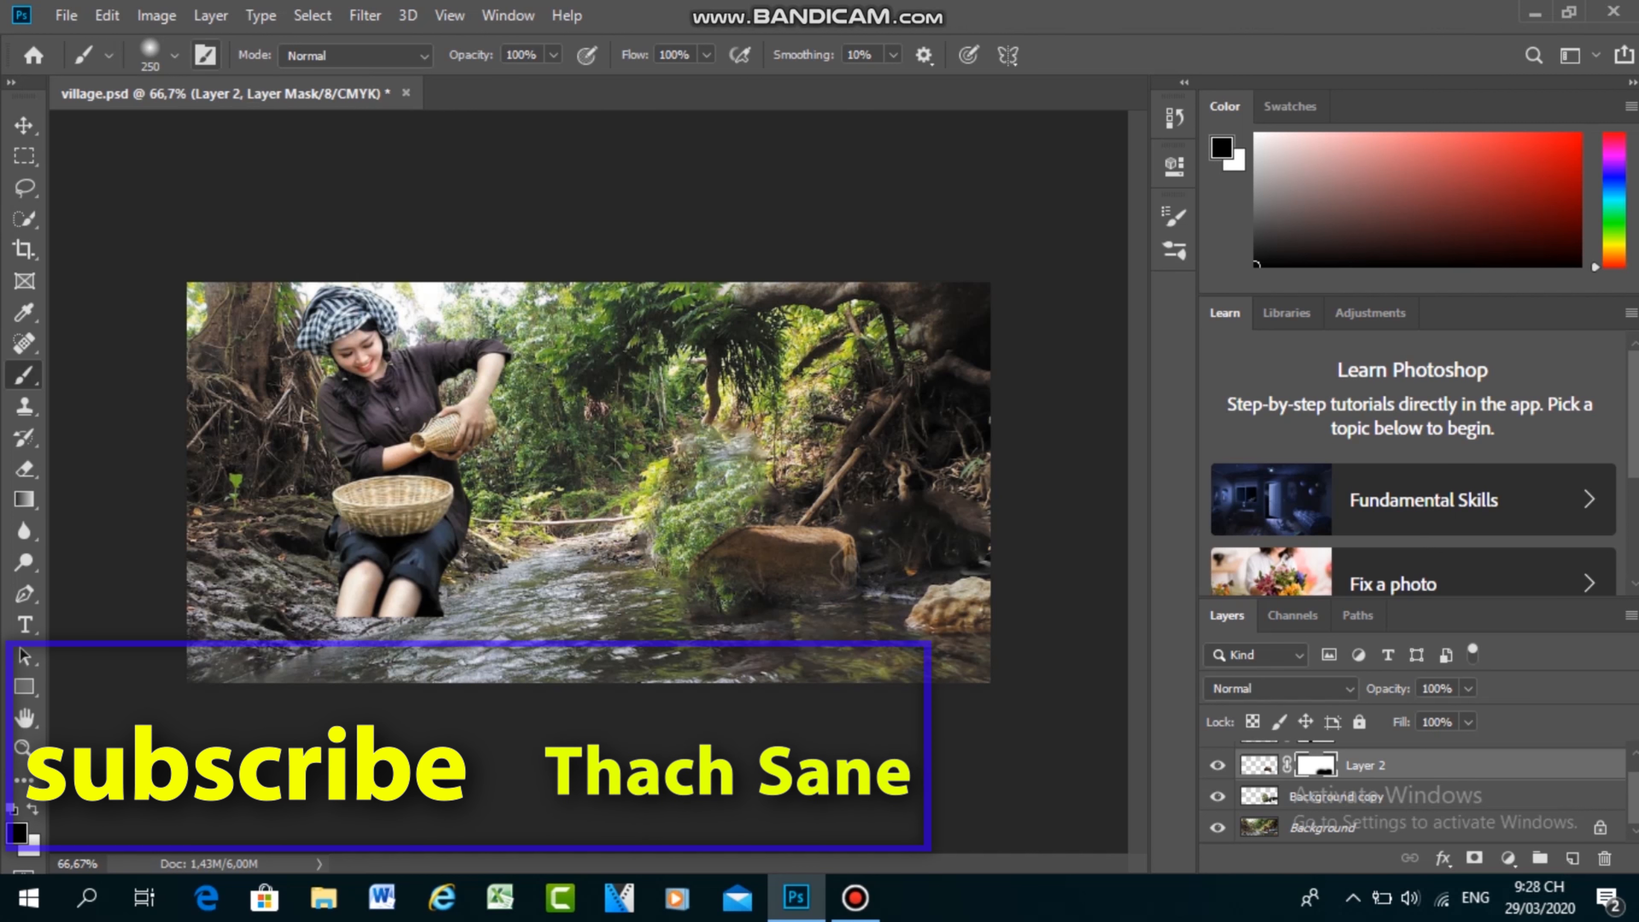
Step: Swap the brush tip to the hard round 123 preset and back to the soft round 30 preset
{"action": "left_click", "coordinate": [205, 55]}
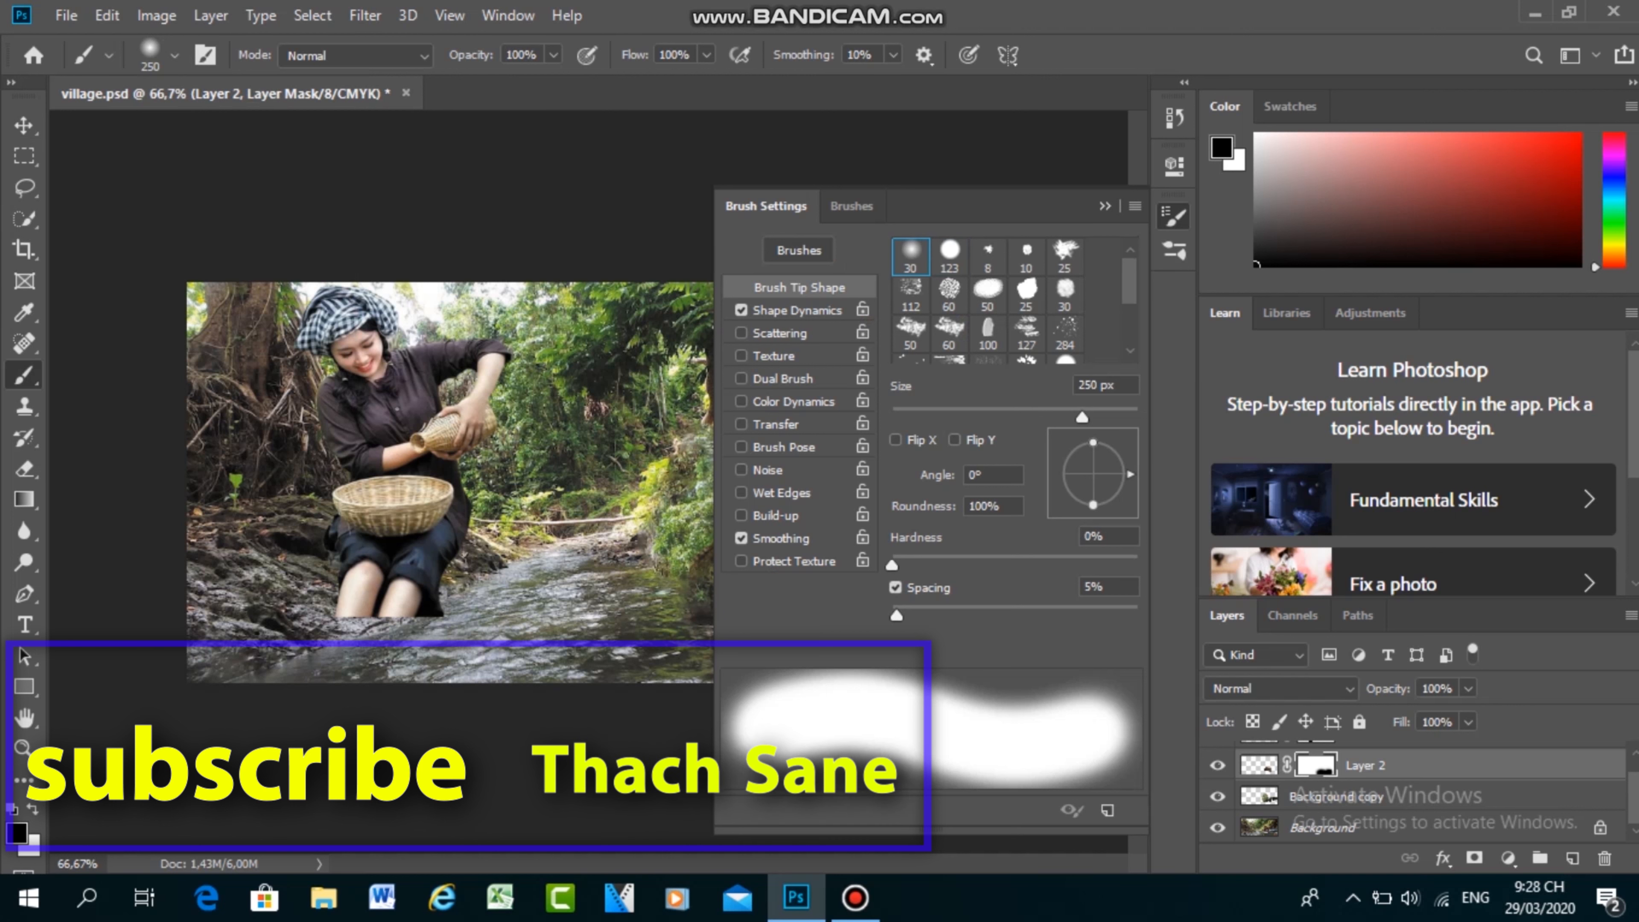
{"action": "left_click", "coordinate": [949, 256]}
{"action": "left_click", "coordinate": [1105, 205]}
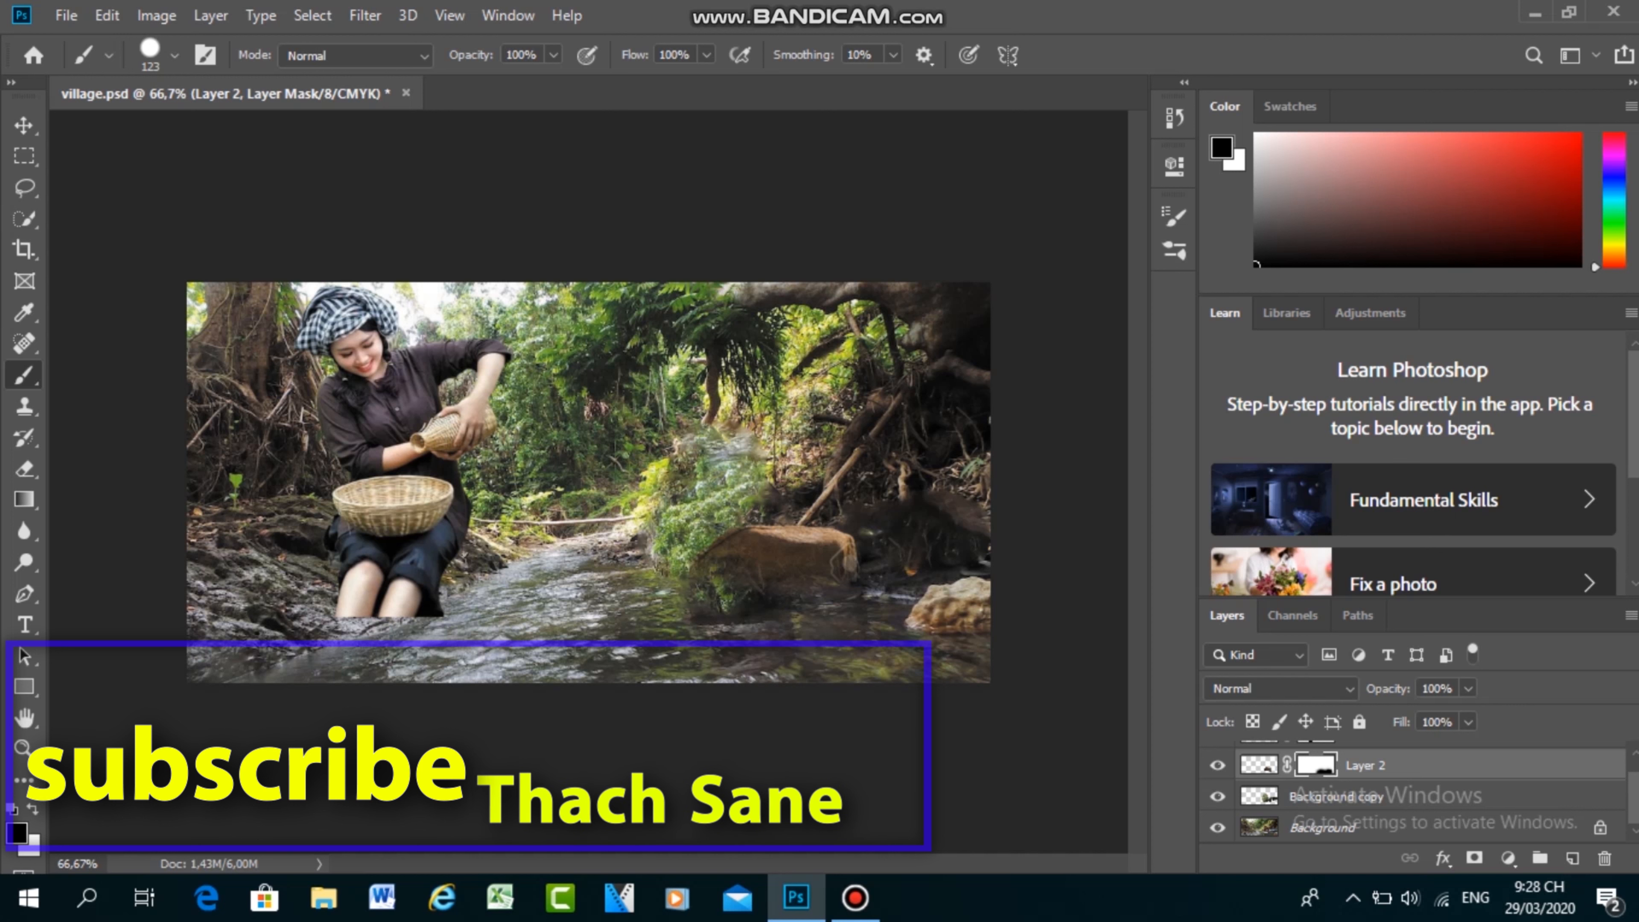
{"action": "left_click", "coordinate": [205, 55]}
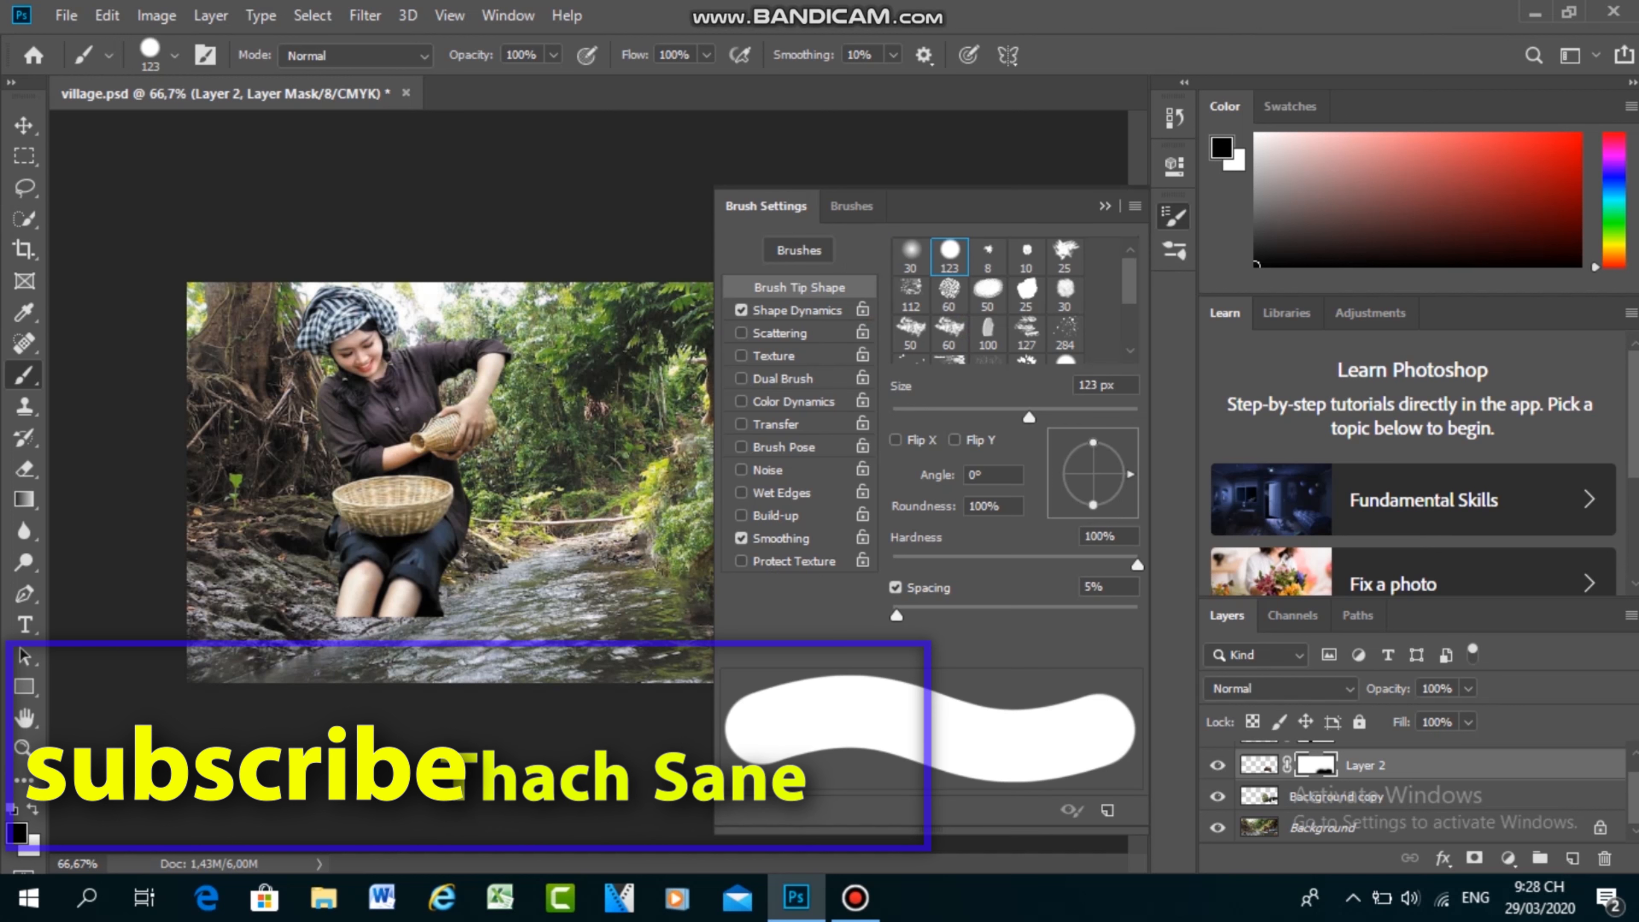
{"action": "left_click", "coordinate": [911, 256]}
{"action": "key", "text": "F5"}
Step: Move the woman across the stream onto the rock and scale her up to 117.92%
{"action": "key", "text": "v"}
{"action": "left_click_drag", "start_coordinate": [423, 351], "coordinate": [787, 358]}
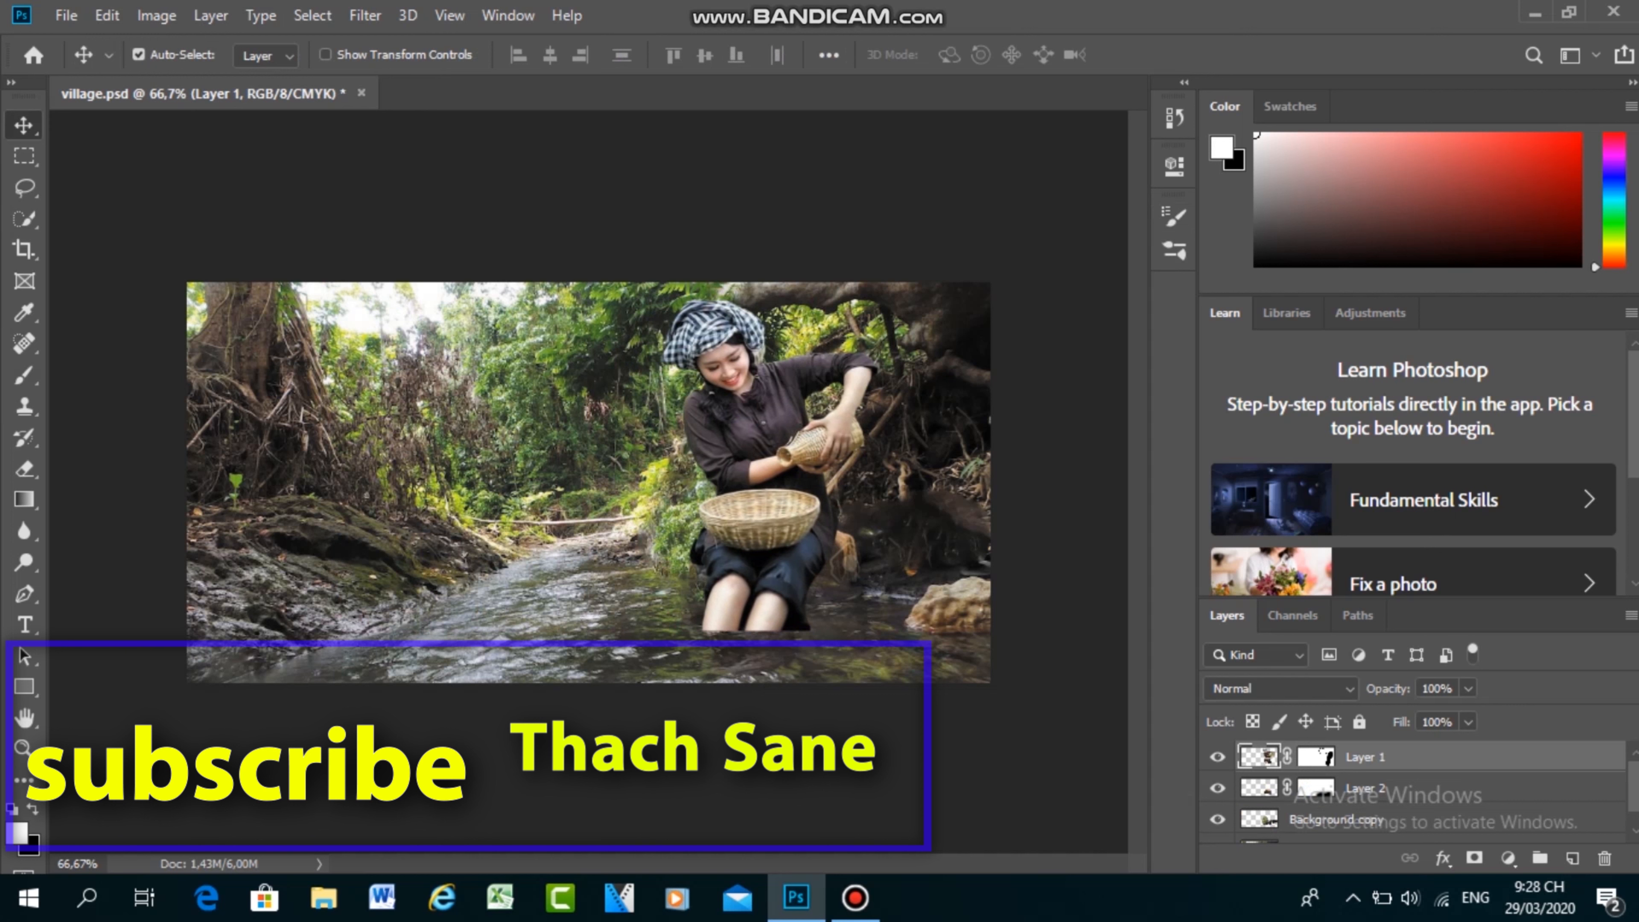
{"action": "key", "text": "ctrl+t"}
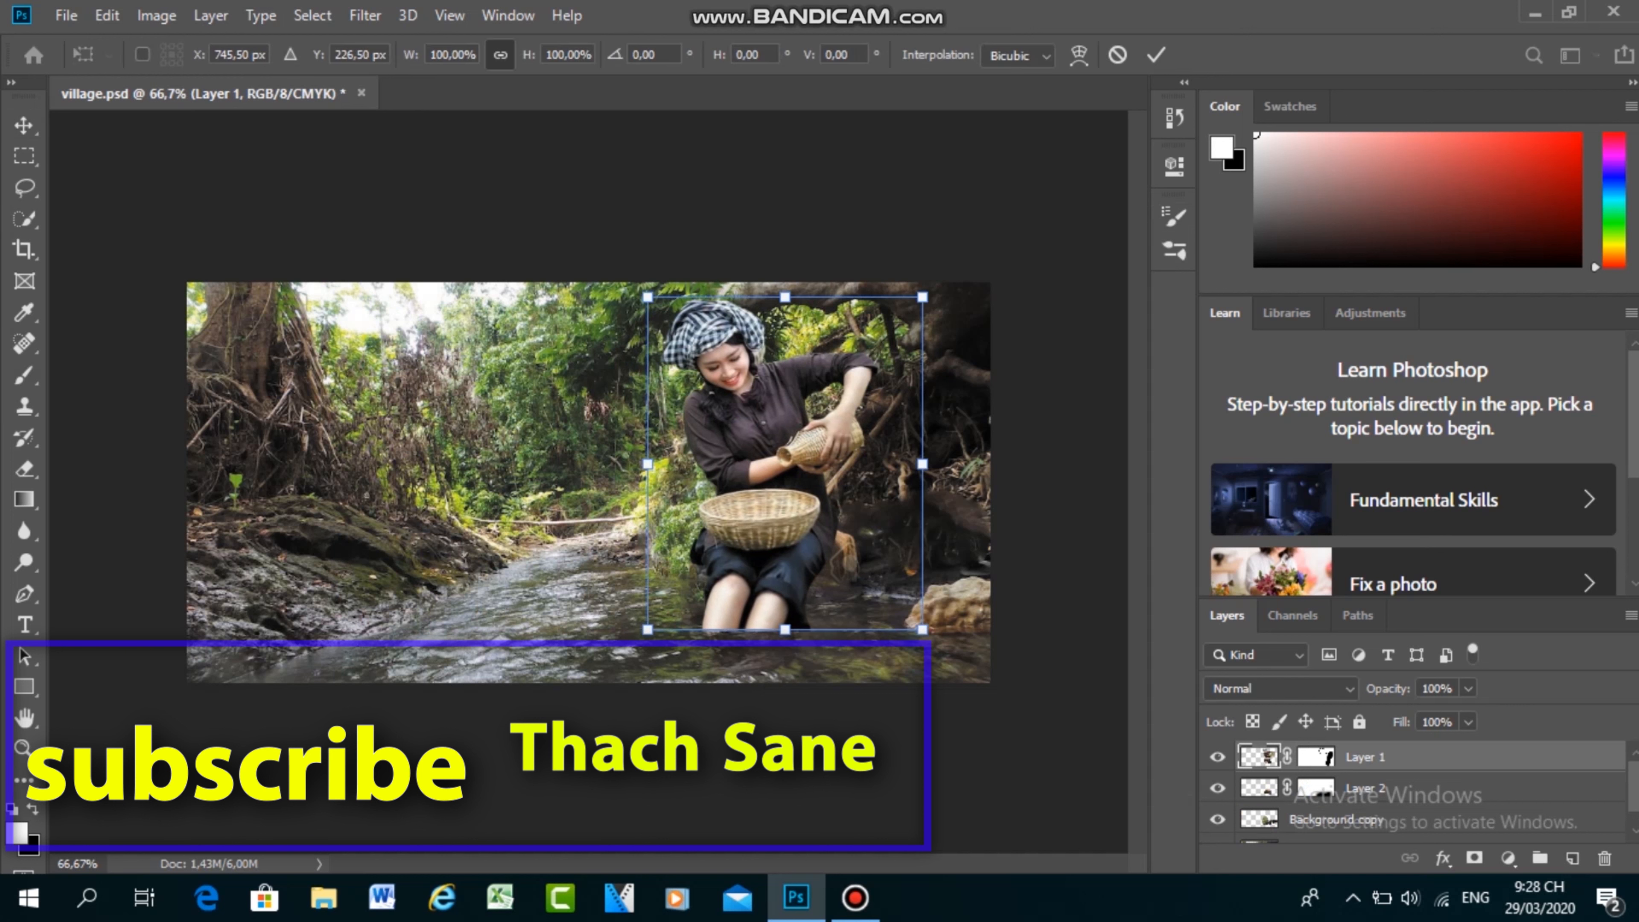
{"action": "left_click_drag", "start_coordinate": [647, 463], "coordinate": [598, 464]}
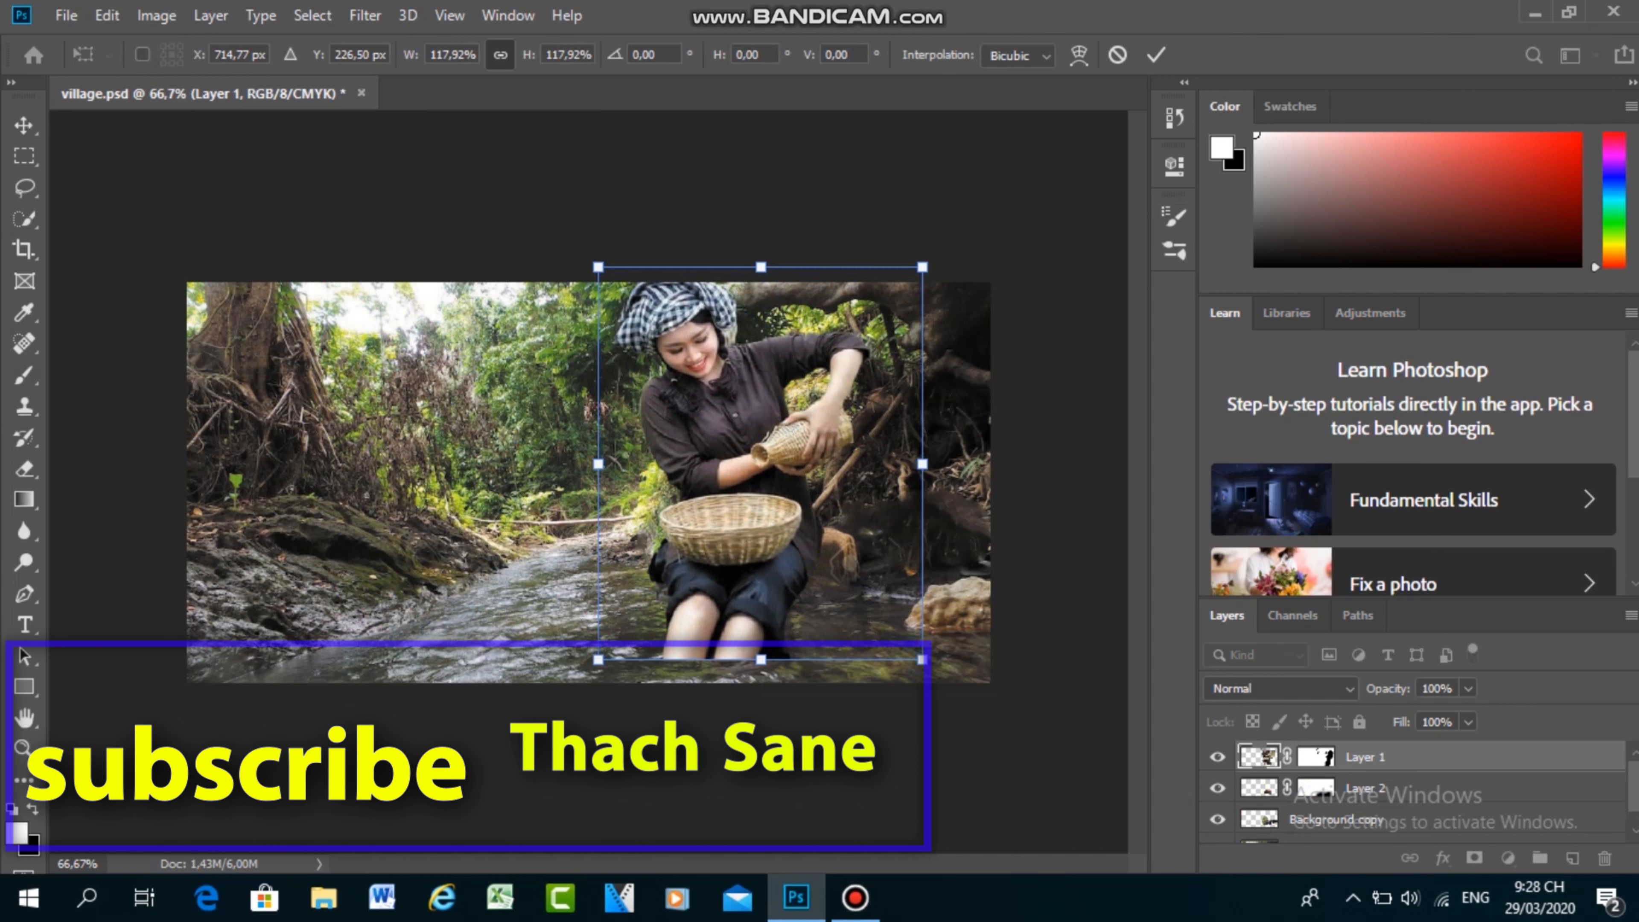
{"action": "mouse_move", "coordinate": [691, 368]}
{"action": "left_mouse_down"}
{"action": "mouse_move", "coordinate": [706, 384]}
{"action": "mouse_move", "coordinate": [706, 366]}
{"action": "left_mouse_up"}
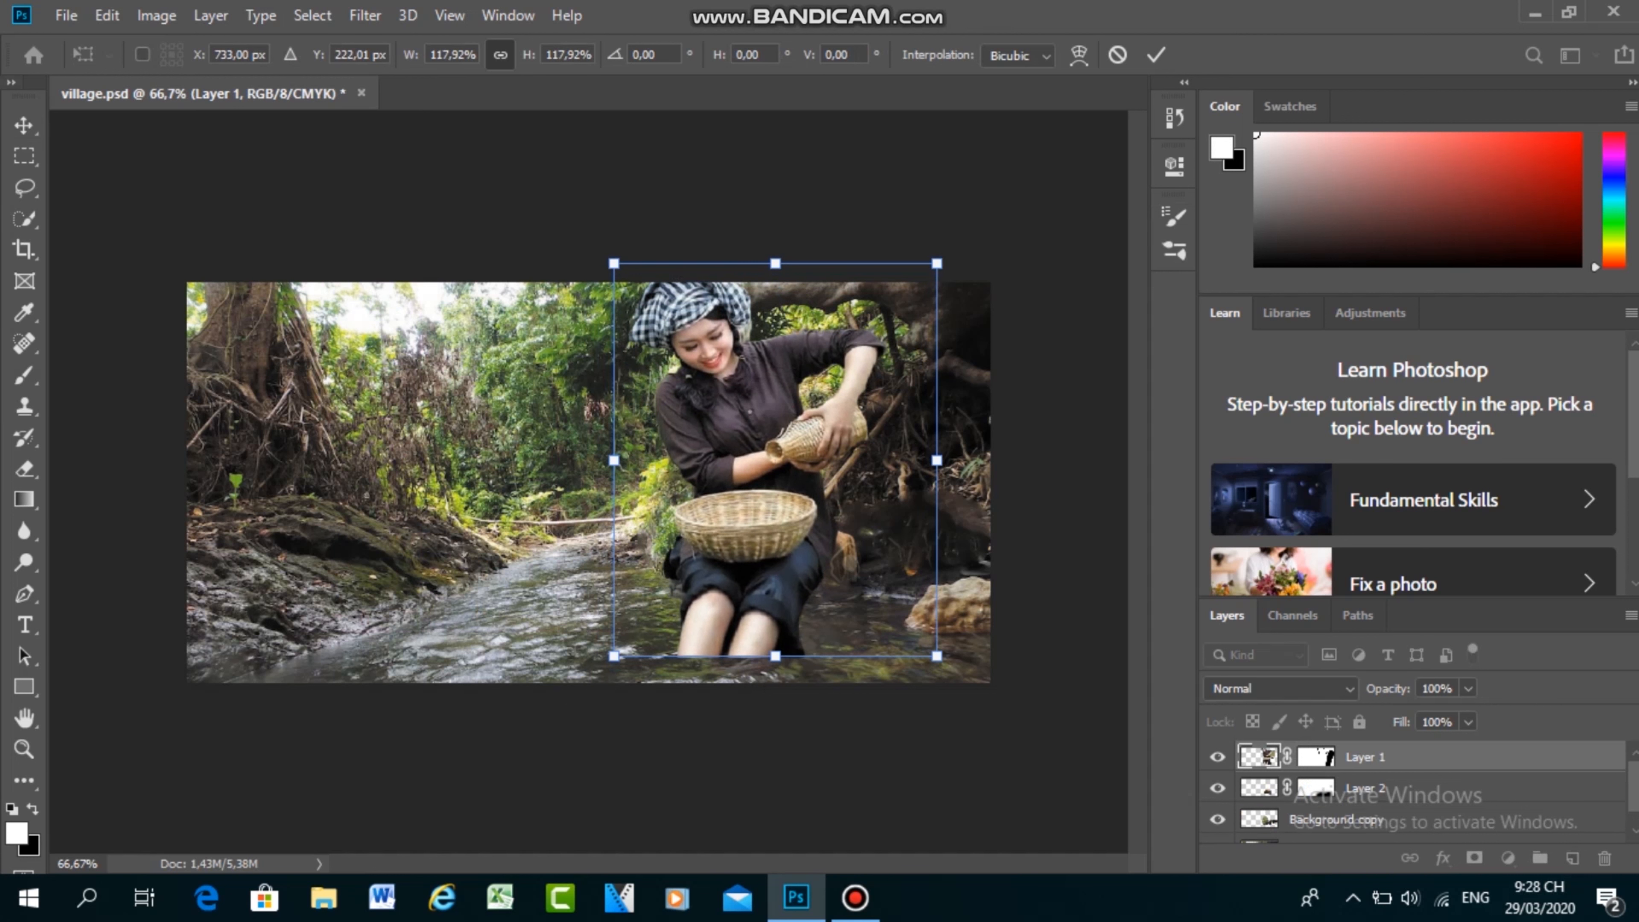
{"action": "key", "text": "Return"}
Step: Reposition the rock and the woman slightly down and toward midstream, with the rock behind her and her feet near the image's lower edge
{"action": "left_click_drag", "start_coordinate": [843, 552], "coordinate": [844, 578]}
{"action": "left_click", "coordinate": [865, 752]}
{"action": "left_click_drag", "start_coordinate": [771, 414], "coordinate": [769, 433]}
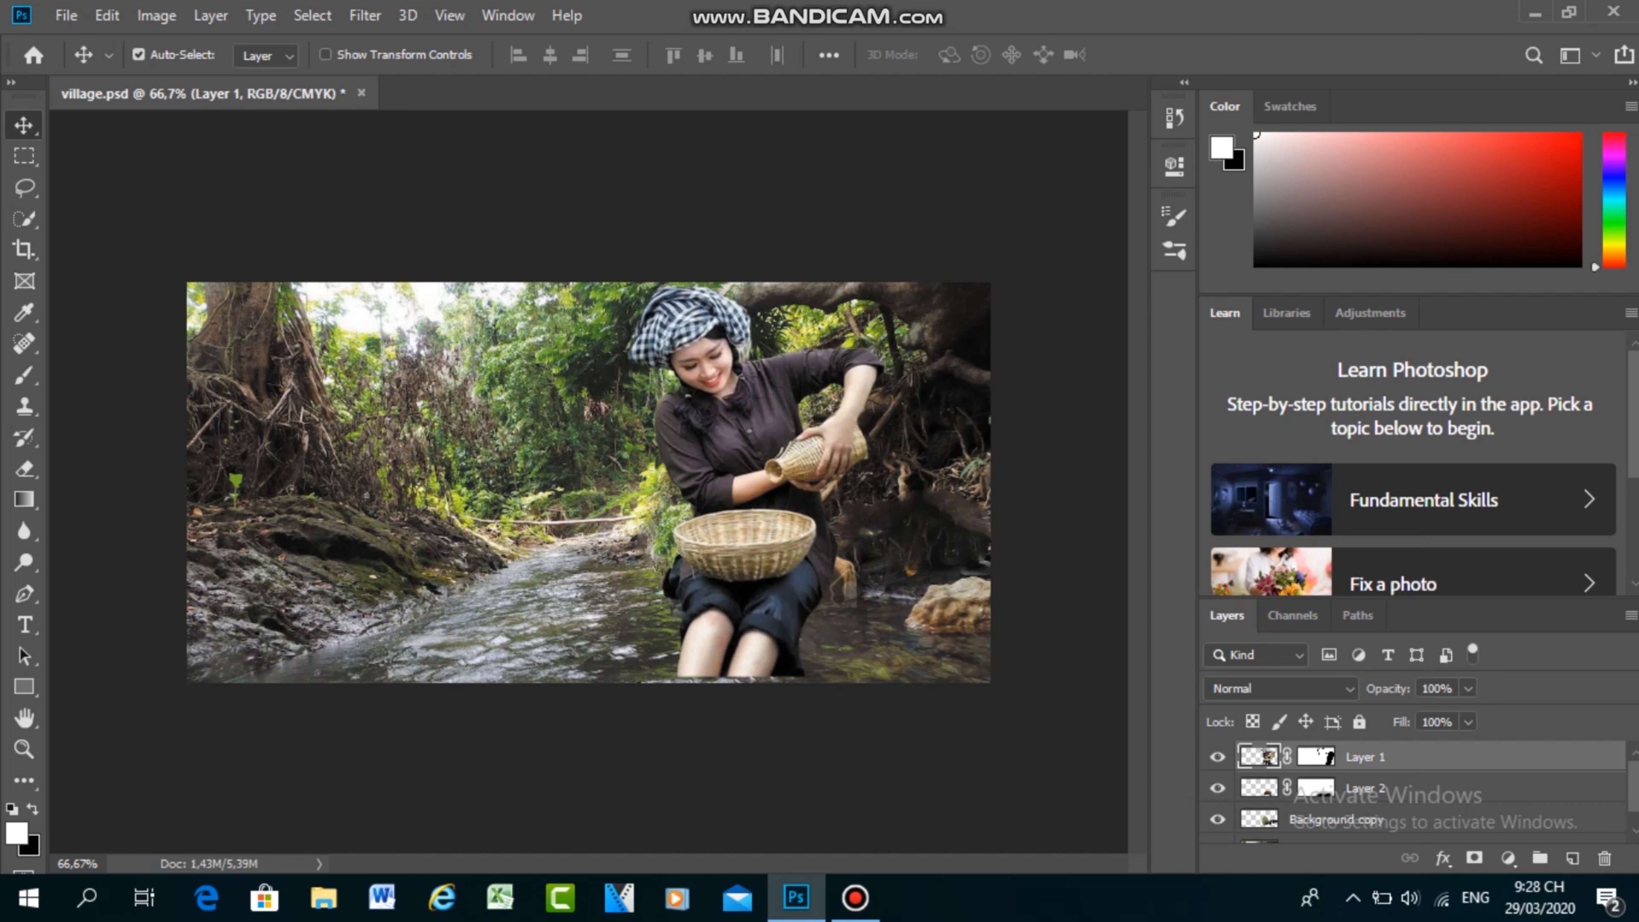
{"action": "left_click_drag", "start_coordinate": [842, 580], "coordinate": [810, 580]}
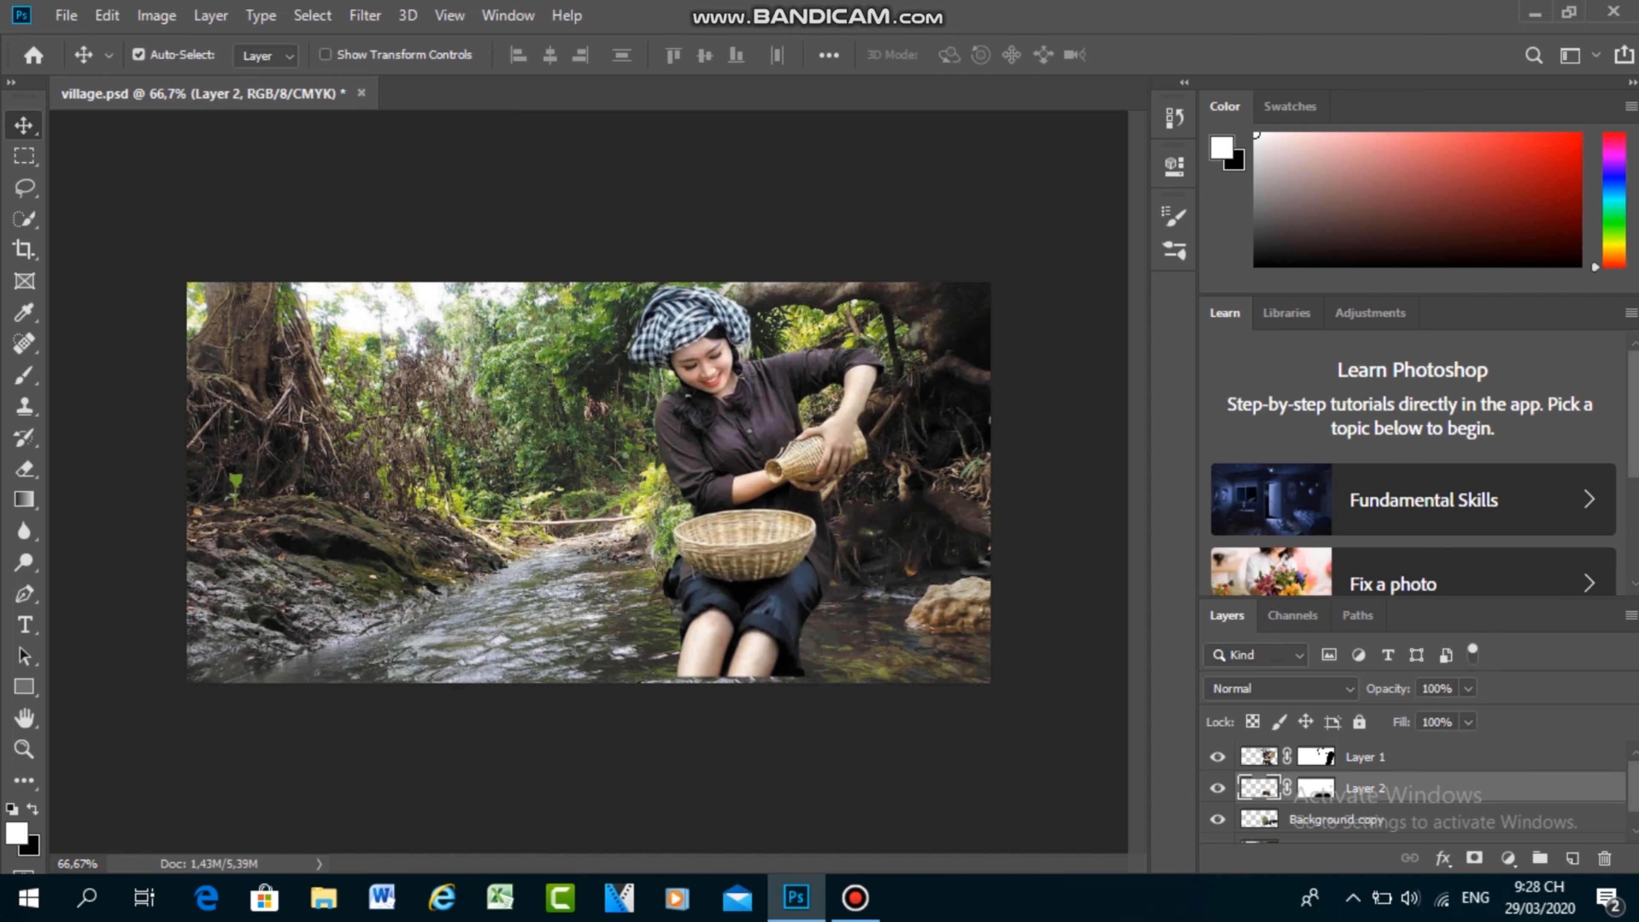
{"action": "left_click_drag", "start_coordinate": [768, 426], "coordinate": [716, 426]}
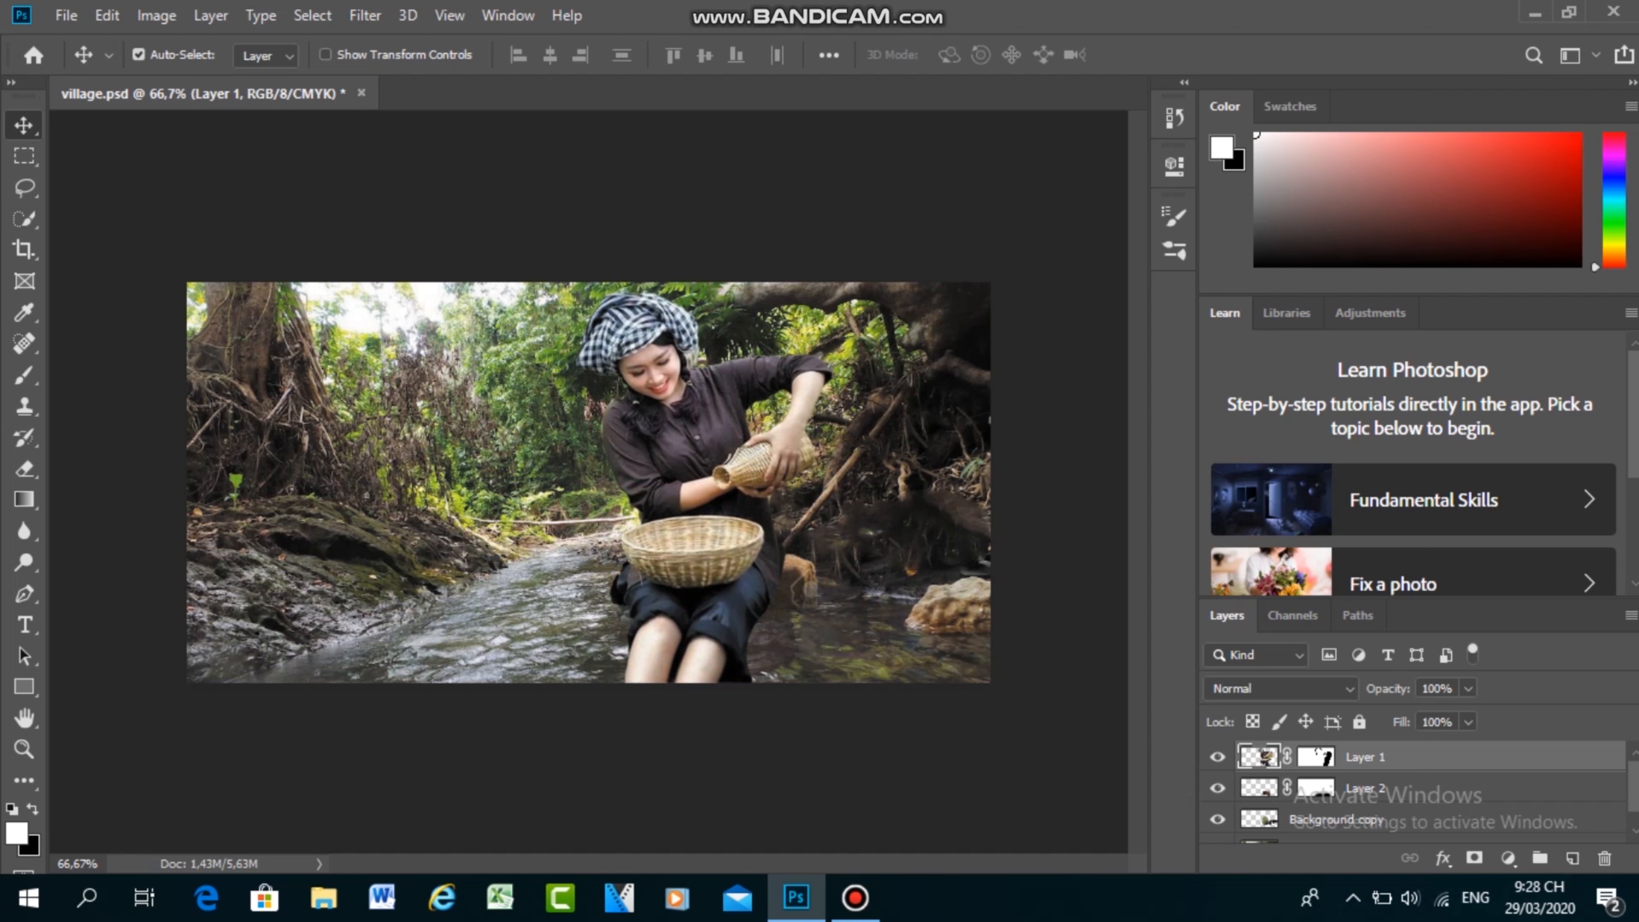
{"action": "left_click_drag", "start_coordinate": [808, 573], "coordinate": [797, 572]}
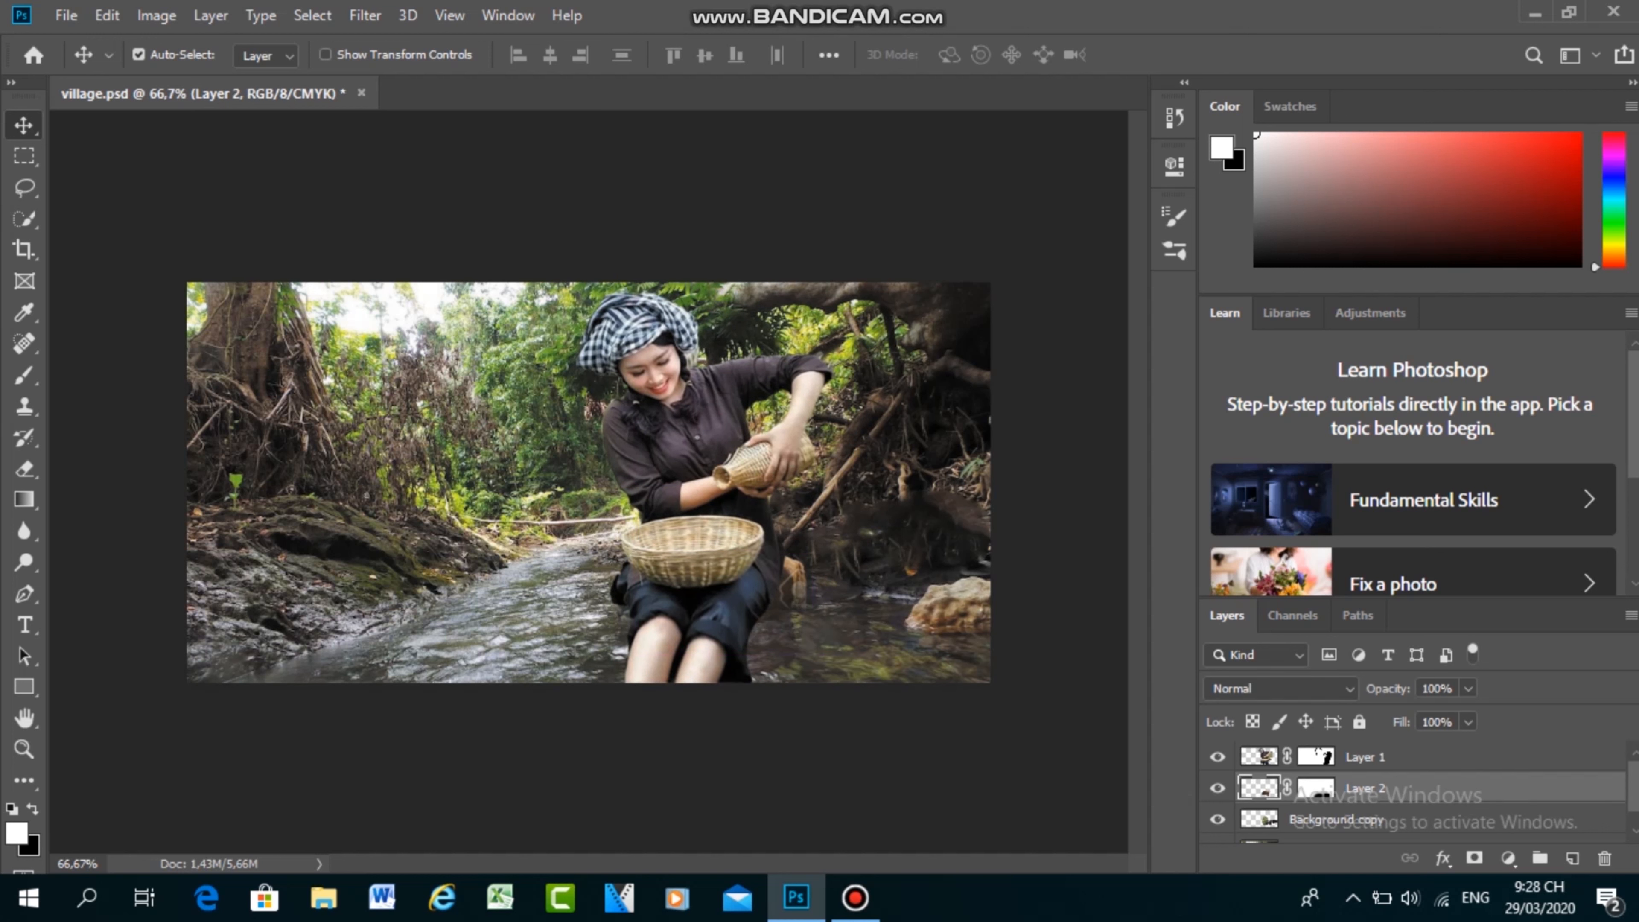
{"action": "left_click_drag", "start_coordinate": [686, 446], "coordinate": [688, 439]}
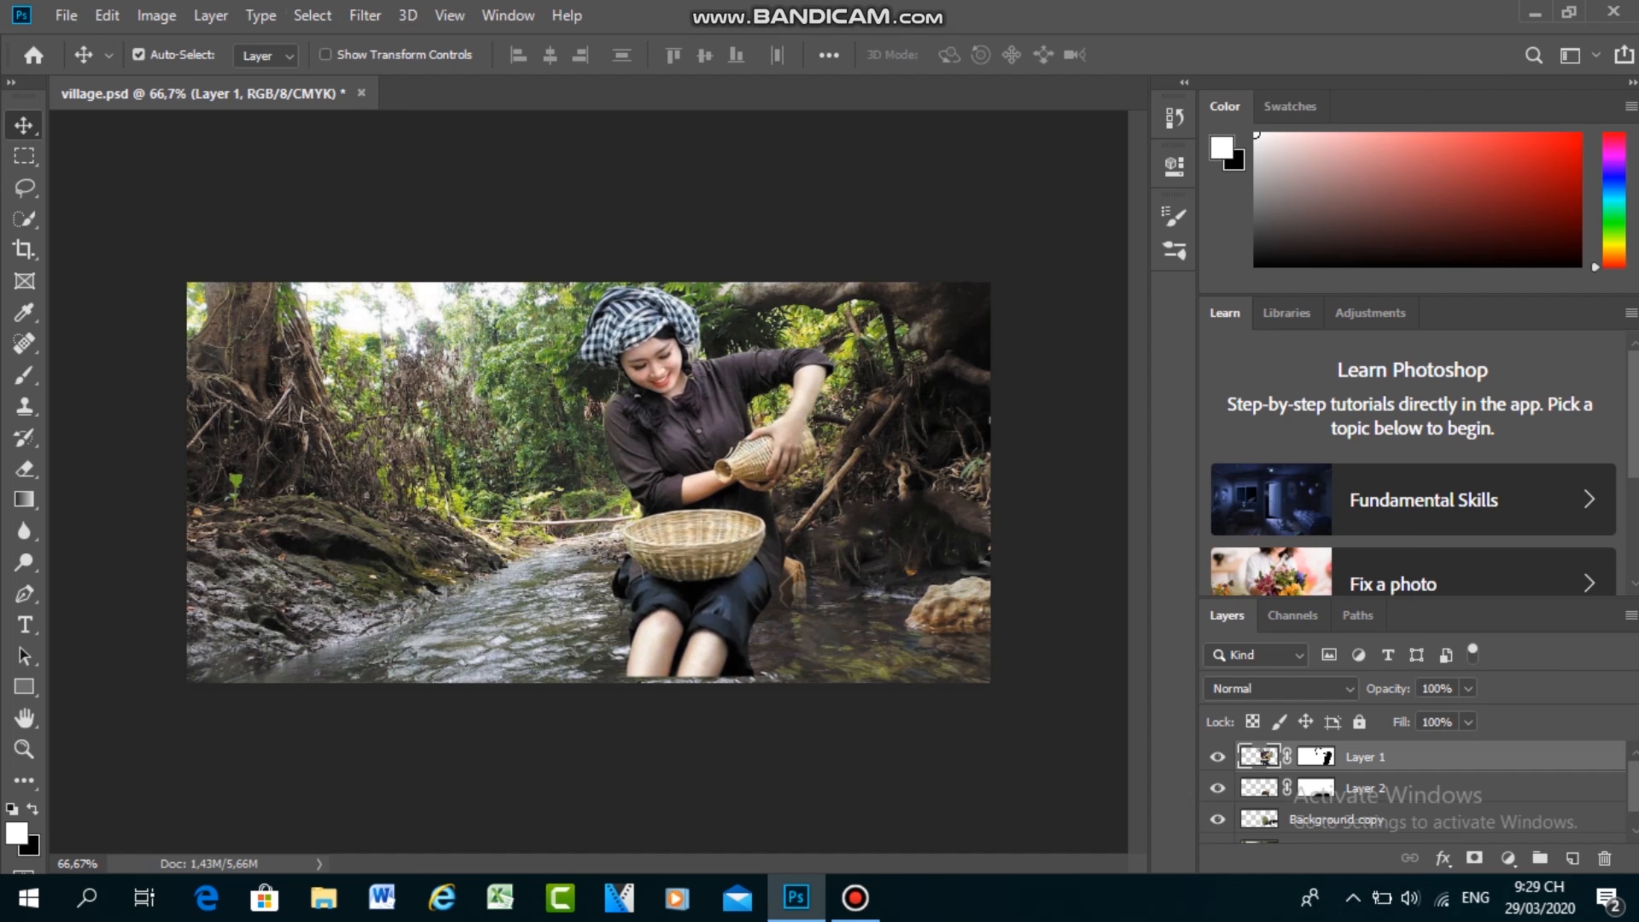
Step: Activate Layer 1's mask for painting in black with the hard round 123 px brush
{"action": "left_click", "coordinate": [1316, 756]}
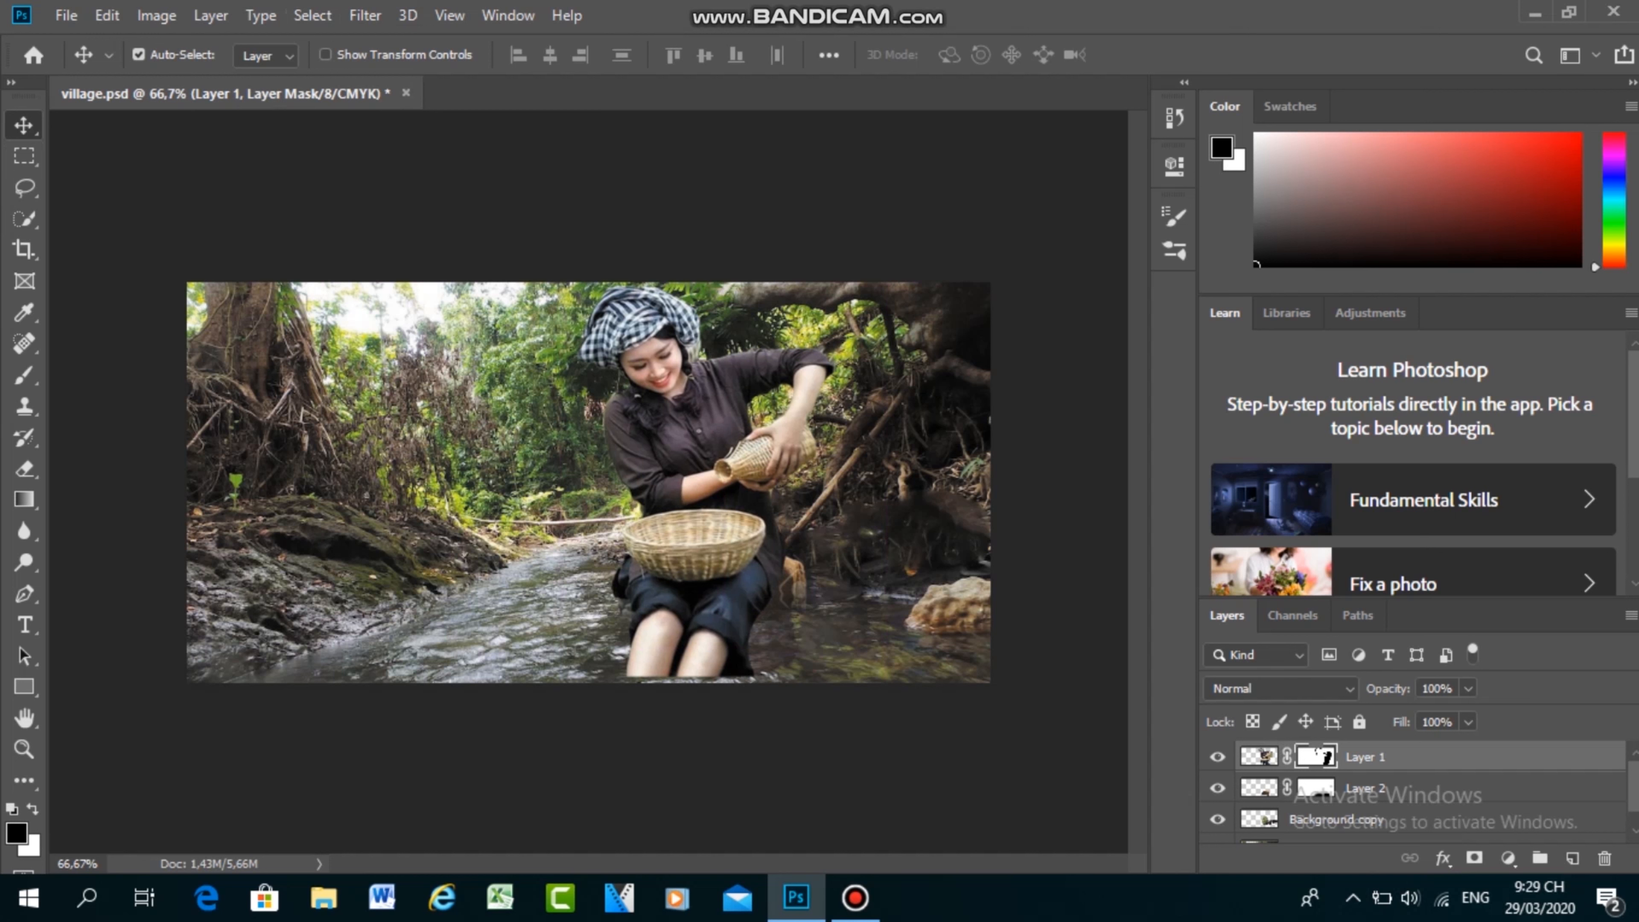
{"action": "key", "text": "b"}
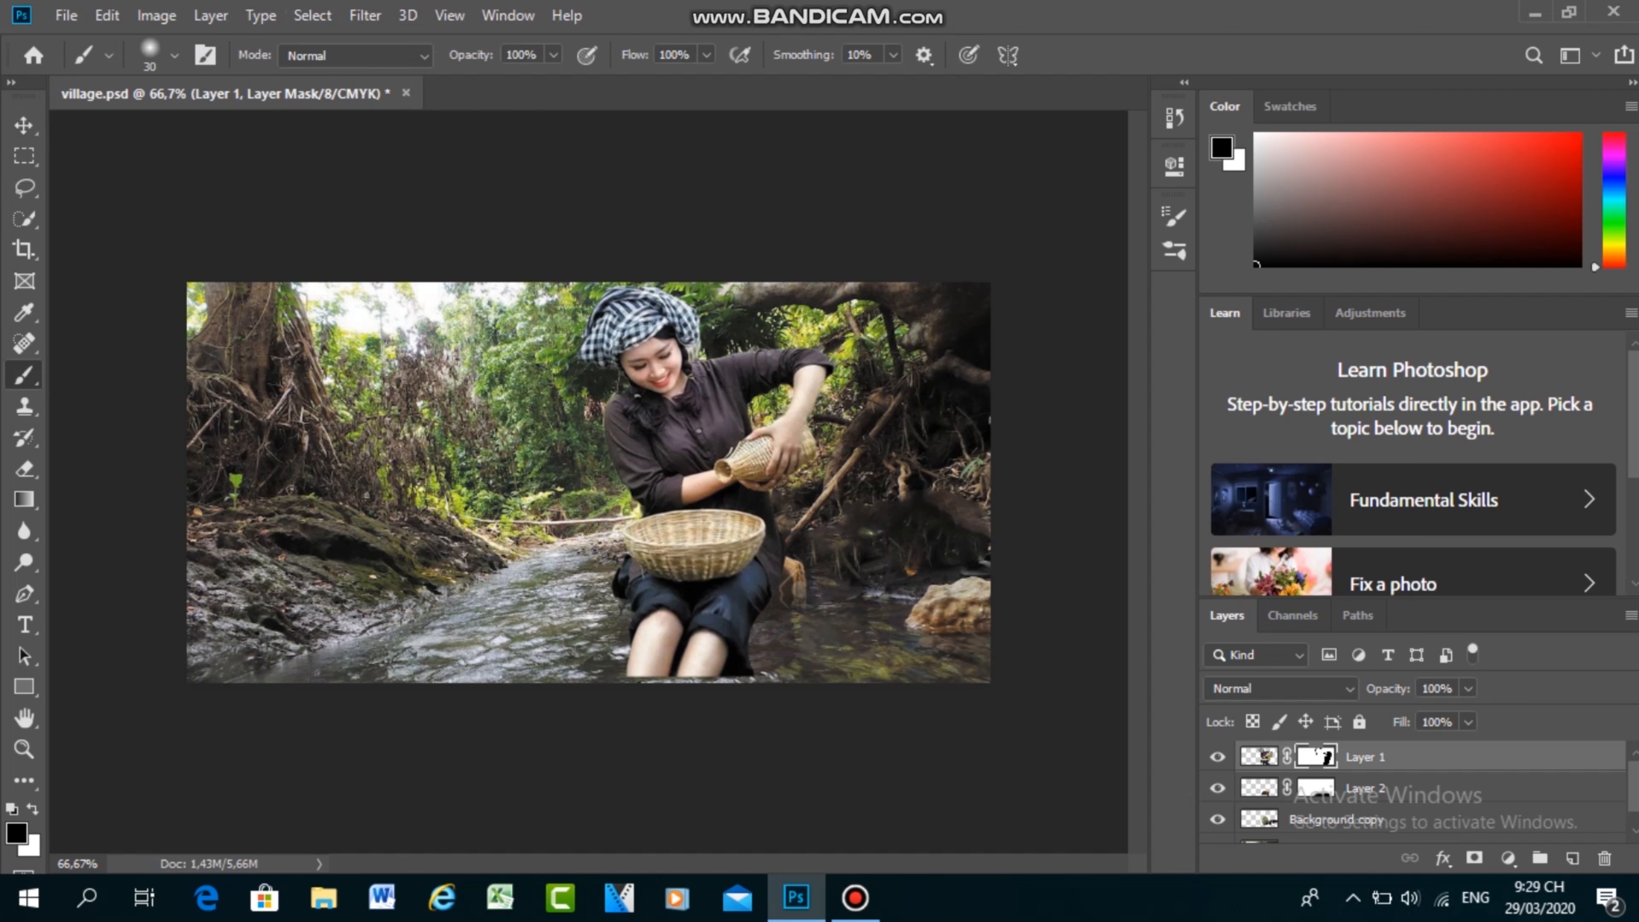
{"action": "left_click", "coordinate": [206, 55]}
{"action": "left_click", "coordinate": [949, 255]}
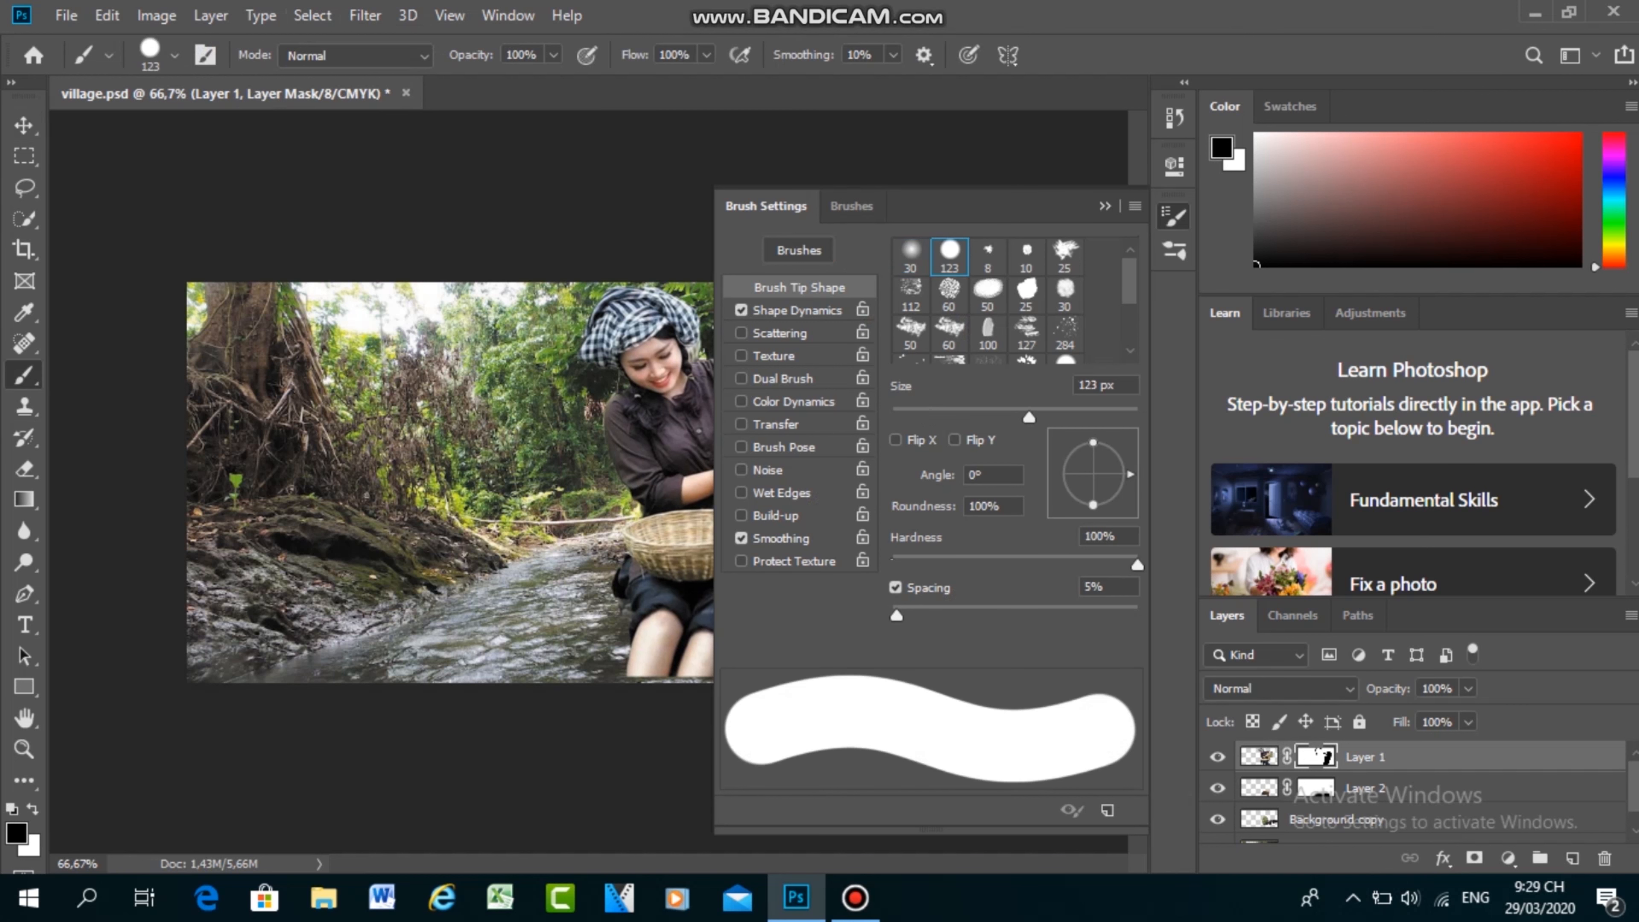
{"action": "left_click", "coordinate": [1105, 206]}
Step: Try hiding the woman's feet on the mask with the hard brush at 123 px and 250 px, undoing each dab
{"action": "left_click", "coordinate": [646, 669]}
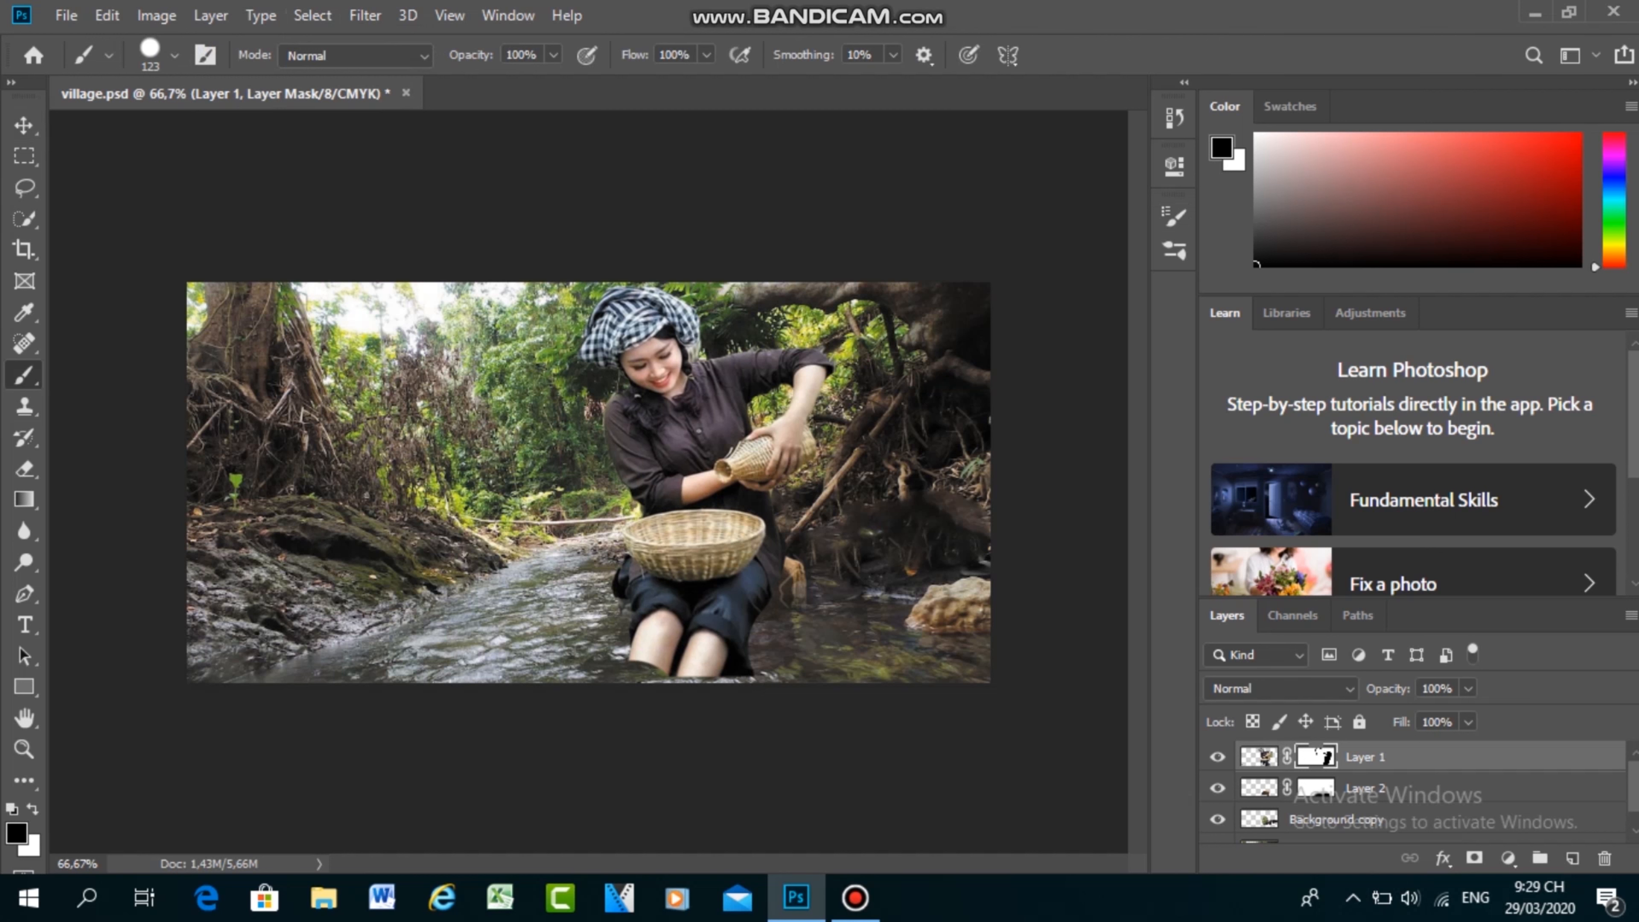
{"action": "key", "text": "ctrl+z"}
{"action": "key", "text": "bracketright"}
{"action": "key", "text": "bracketright"}
{"action": "left_click", "coordinate": [670, 704]}
{"action": "key", "text": "ctrl+z"}
Step: Set the 250 px brush's hardness to 0% and fade both of the woman's lower legs into the water on Layer 1's mask
{"action": "left_click", "coordinate": [174, 55]}
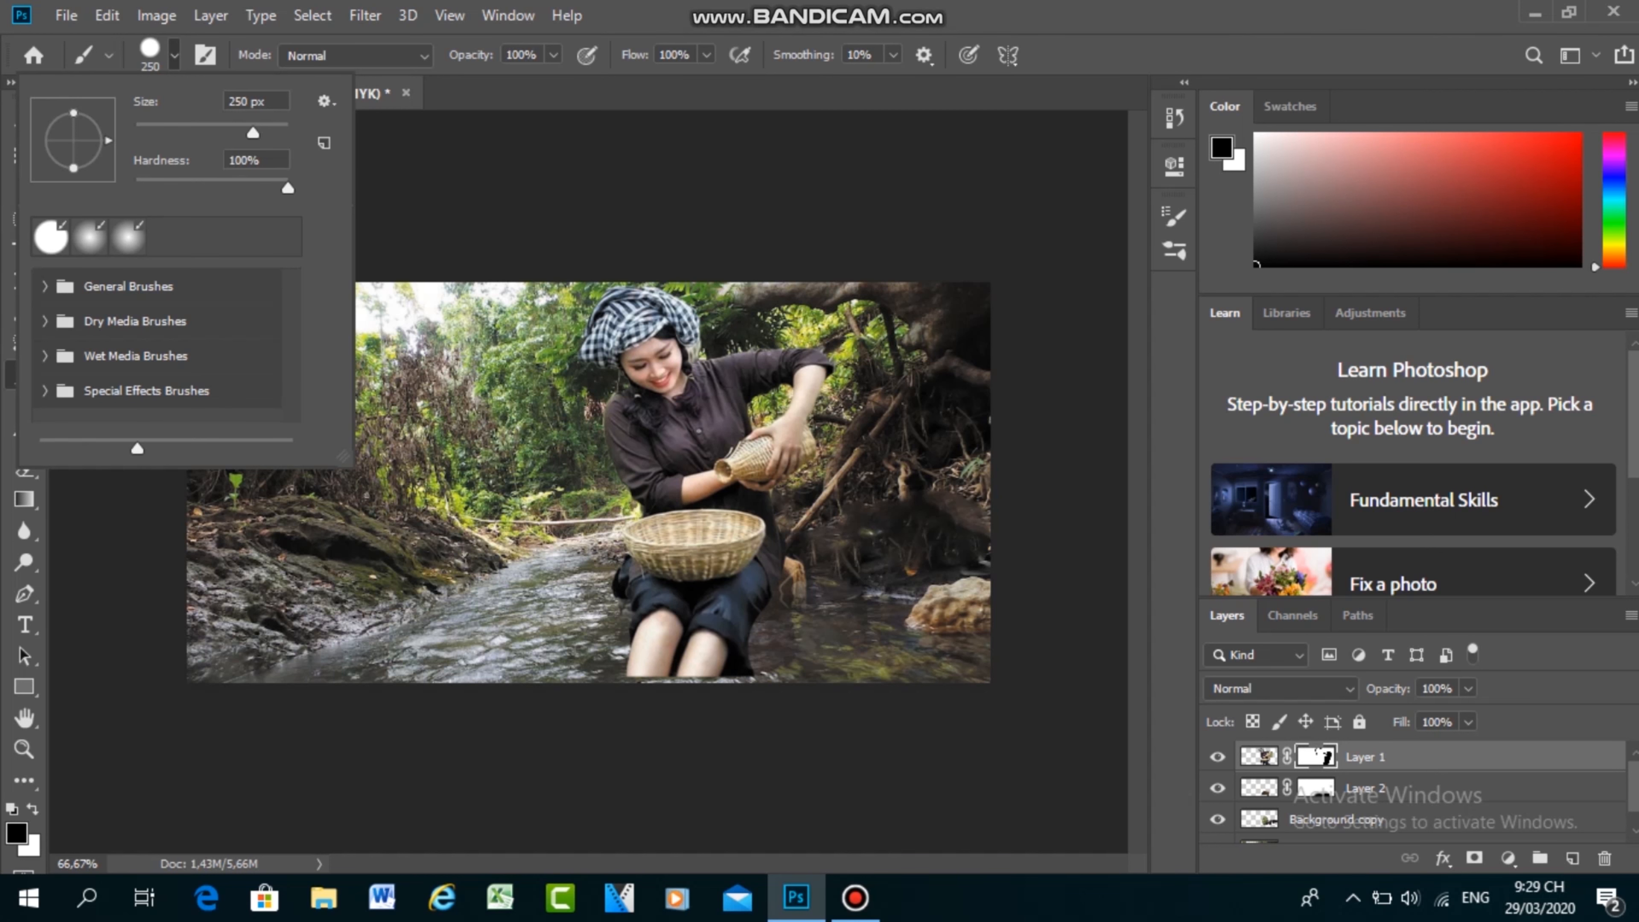
{"action": "left_click_drag", "start_coordinate": [288, 188], "coordinate": [135, 188]}
{"action": "left_click", "coordinate": [681, 707]}
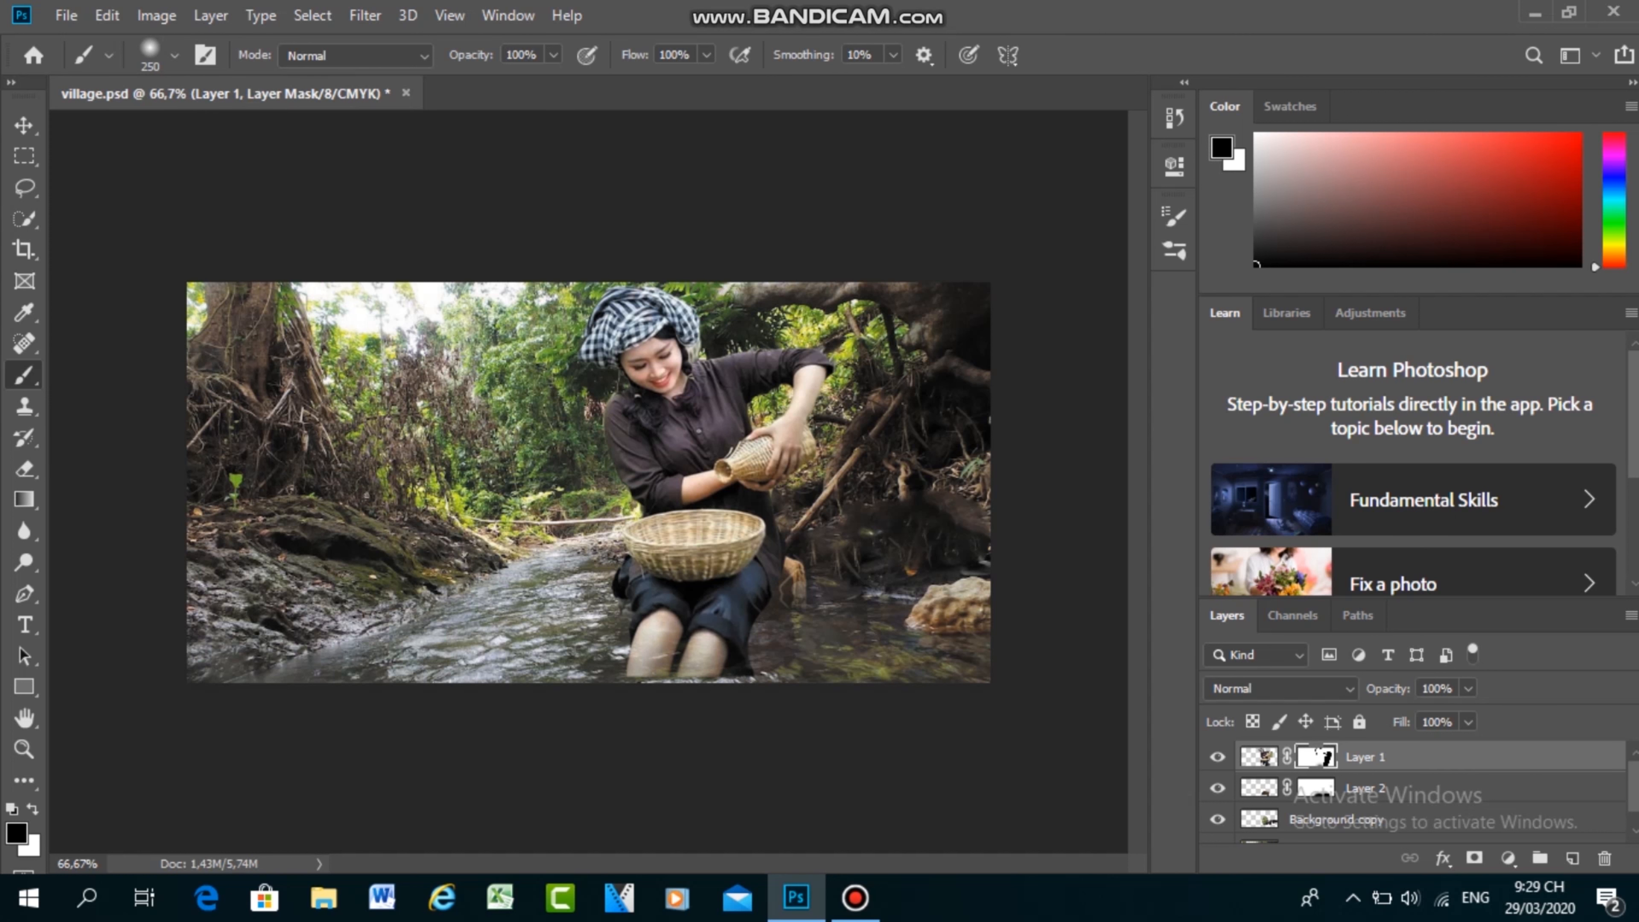
{"action": "left_click", "coordinate": [647, 703]}
{"action": "left_click", "coordinate": [623, 704]}
{"action": "left_click", "coordinate": [699, 706]}
{"action": "left_click", "coordinate": [716, 706]}
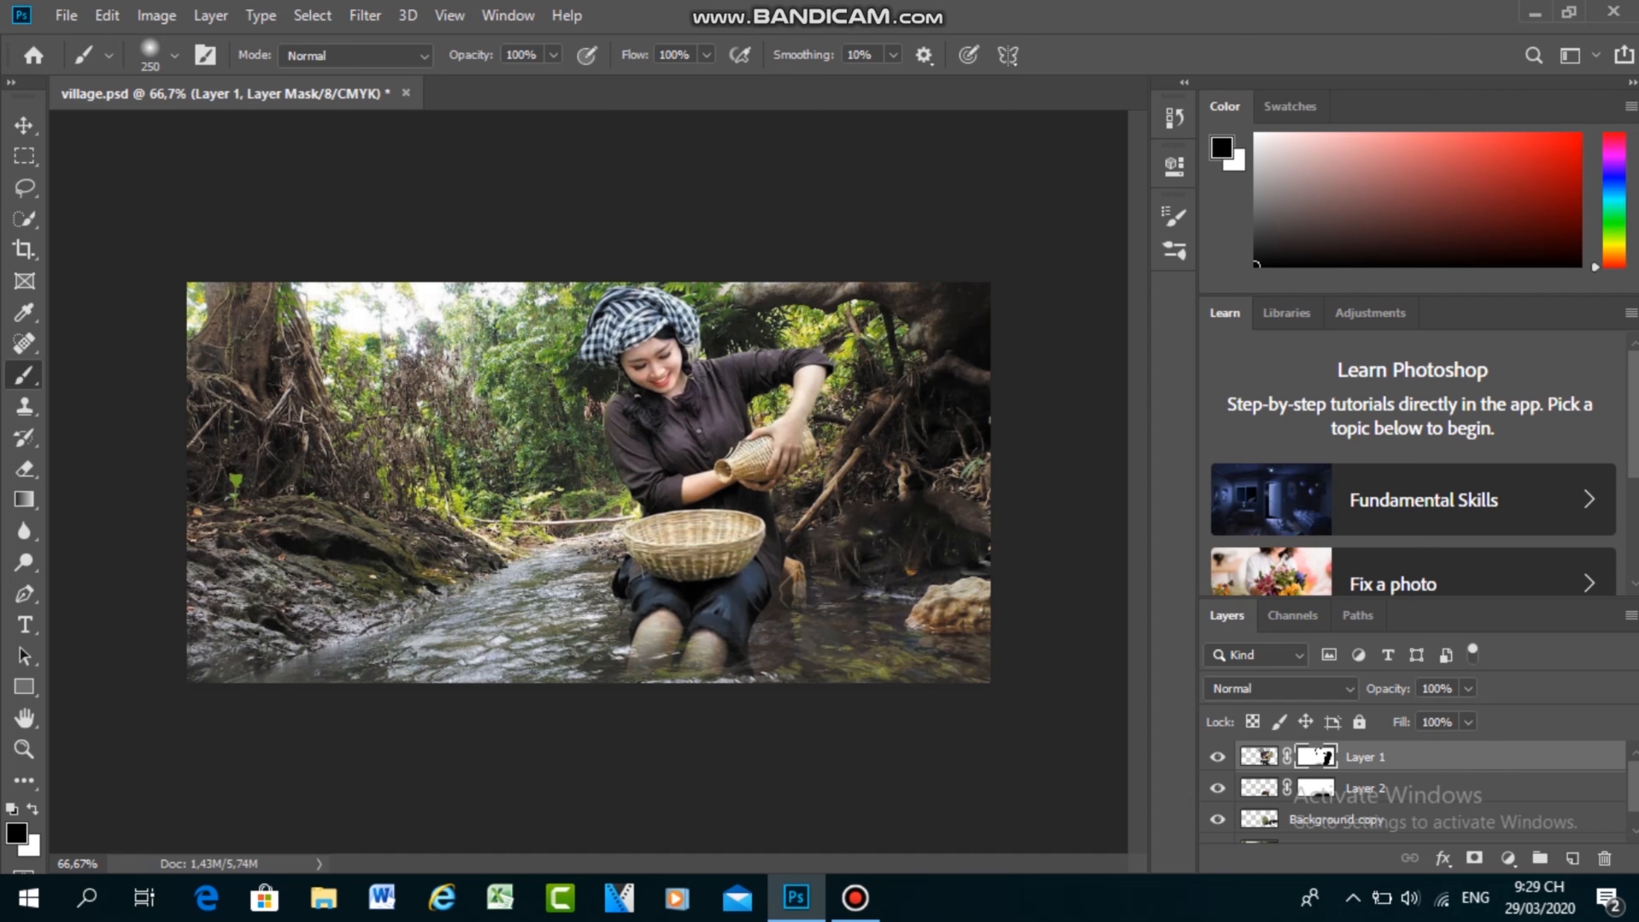
Step: Undo the fading painted over the woman's lower legs on Layer 1's mask
{"action": "key", "text": "ctrl+z"}
{"action": "key", "text": "ctrl+z"}
{"action": "key", "text": "ctrl+z"}
{"action": "key", "text": "ctrl+z"}
{"action": "key", "text": "ctrl+z"}
{"action": "key", "text": "ctrl+z"}
{"action": "key", "text": "ctrl+z"}
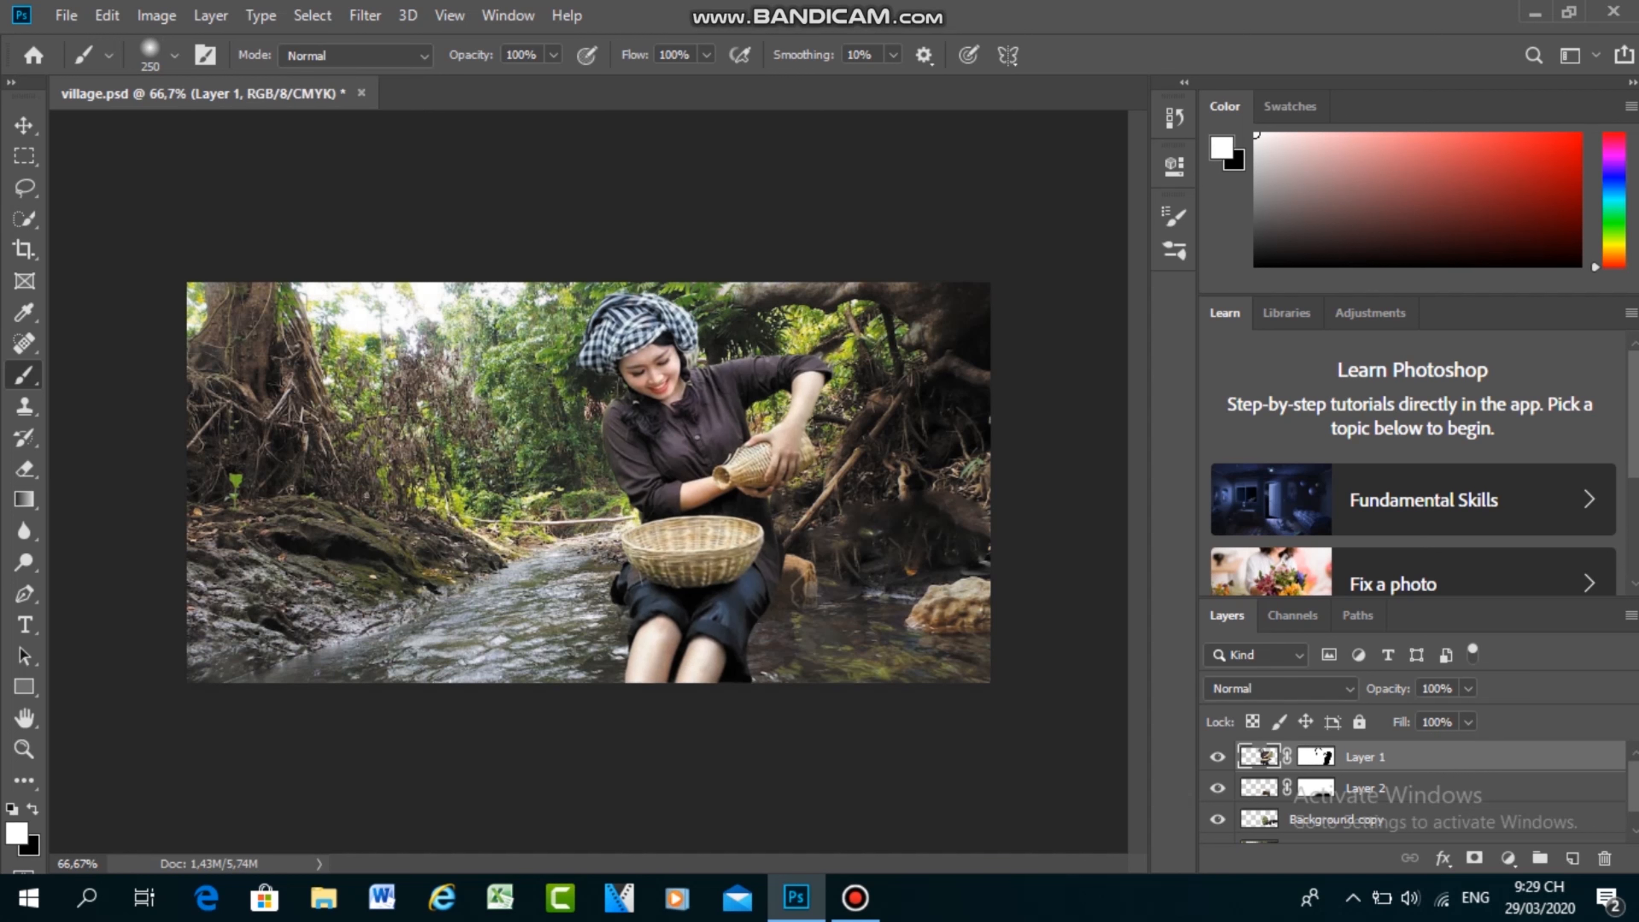
Step: Reduce the soft brush to 90 px and activate Layer 1's mask, undoing the stray white stroke on the woman's leg
{"action": "key", "text": "bracketleft"}
{"action": "key", "text": "bracketleft"}
{"action": "key", "text": "bracketleft"}
{"action": "left_click_drag", "start_coordinate": [725, 696], "coordinate": [696, 693]}
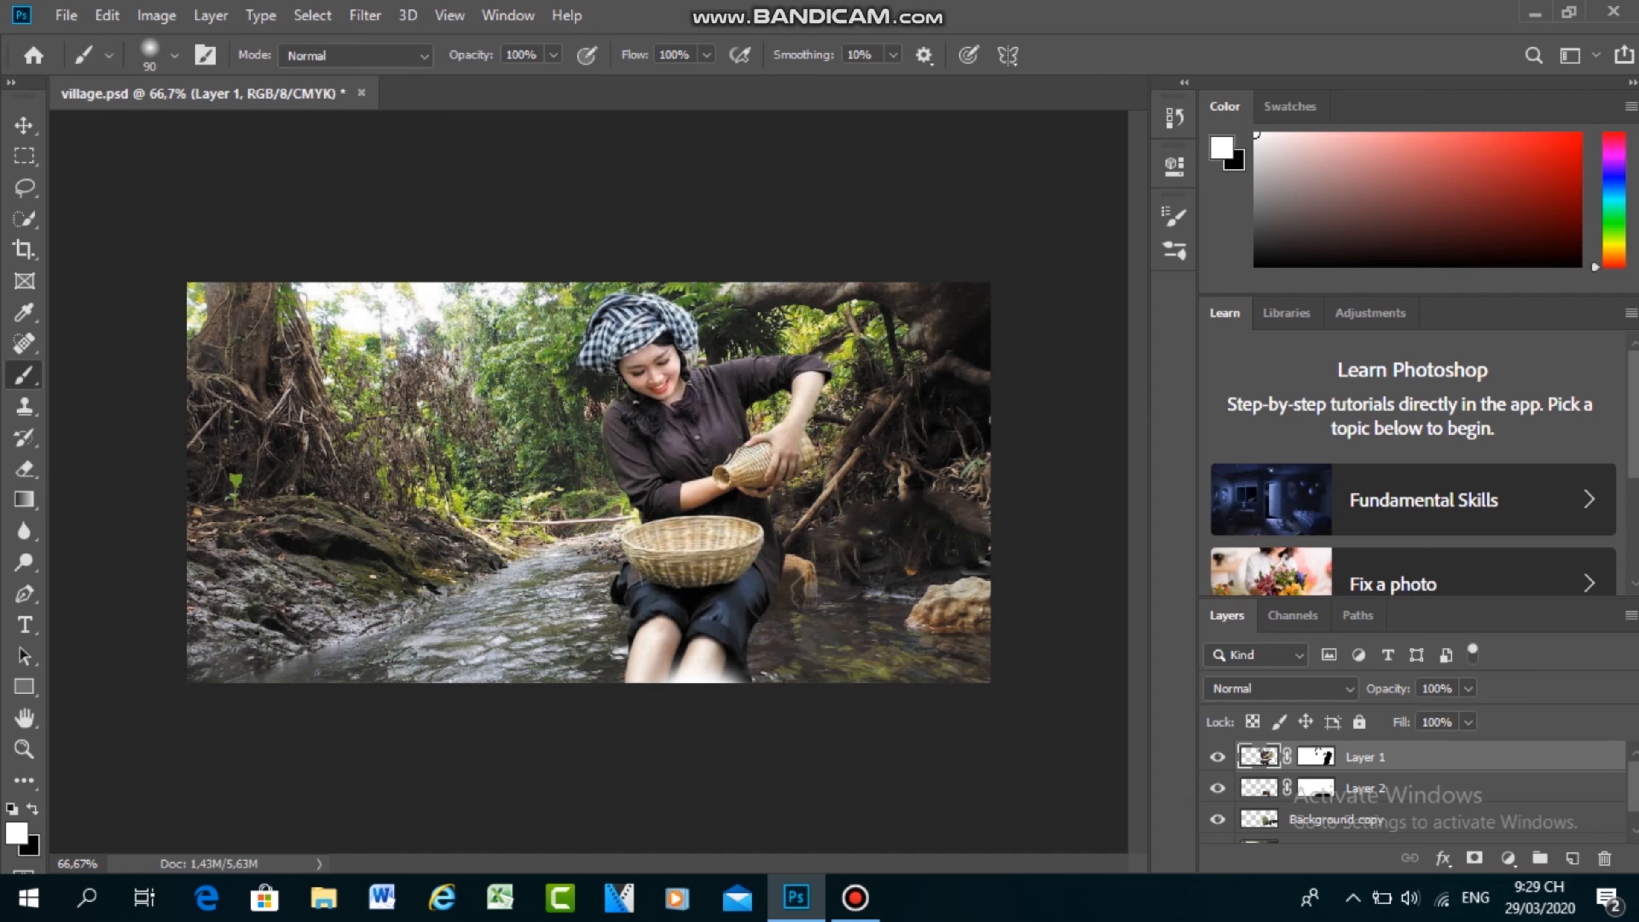
{"action": "key", "text": "ctrl+z"}
{"action": "left_click", "coordinate": [1316, 756]}
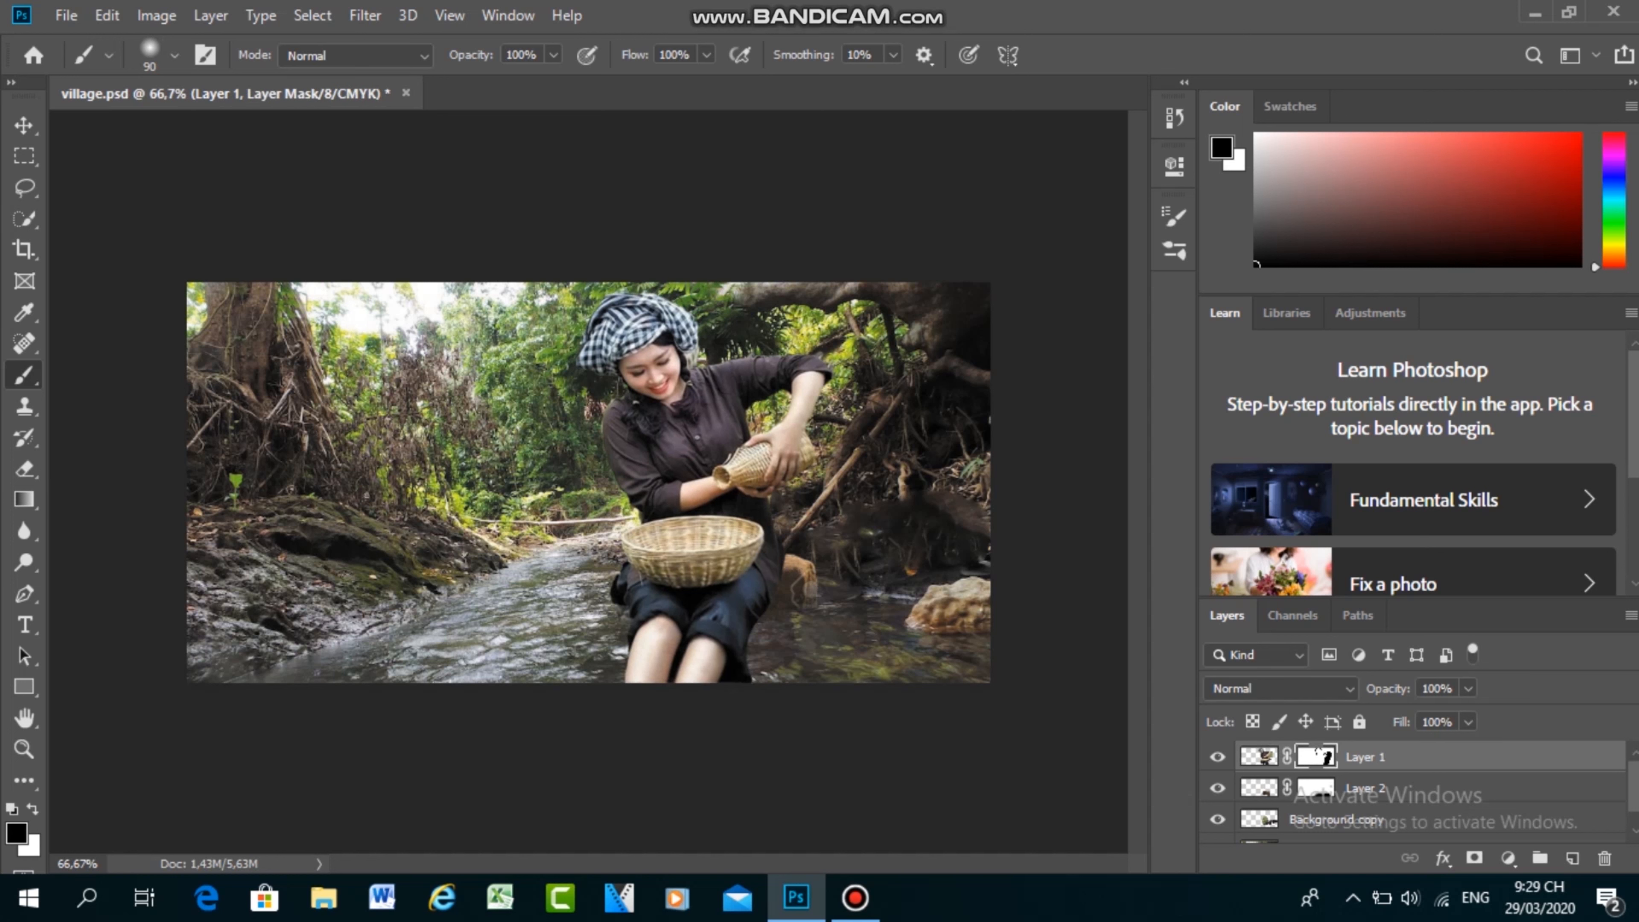
Step: Nudge the woman slightly upward and fade both of her lower legs into the water on Layer 1's mask with the 90 px soft brush
{"action": "left_click", "coordinate": [23, 126]}
{"action": "left_click_drag", "start_coordinate": [677, 407], "coordinate": [677, 400]}
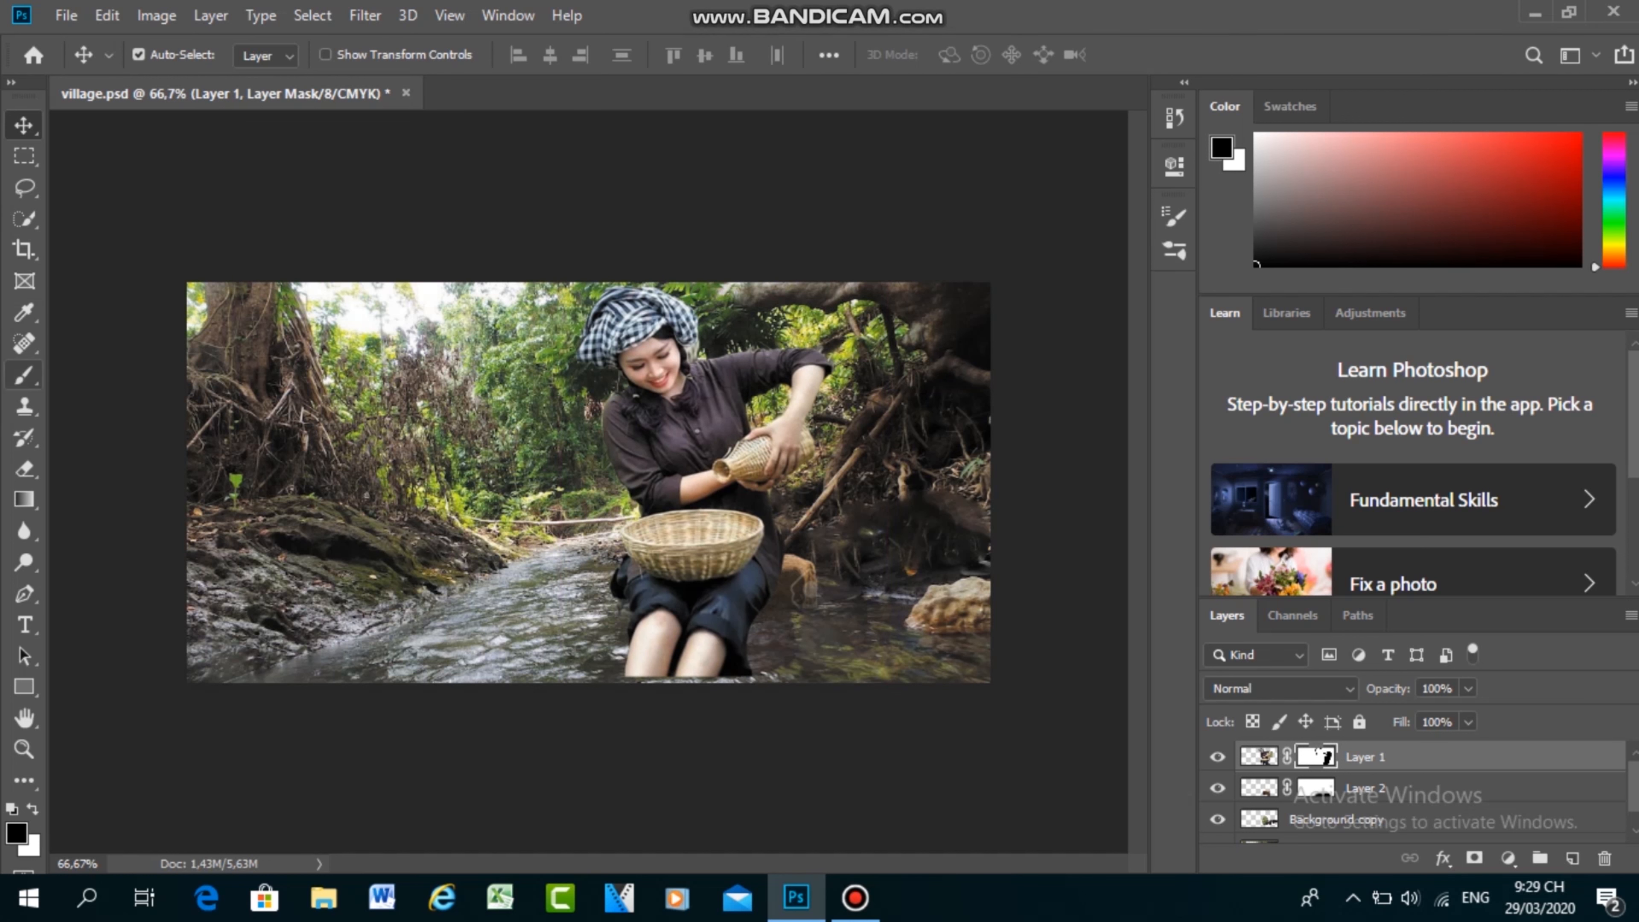
{"action": "left_click", "coordinate": [24, 374]}
{"action": "left_click_drag", "start_coordinate": [736, 672], "coordinate": [635, 655]}
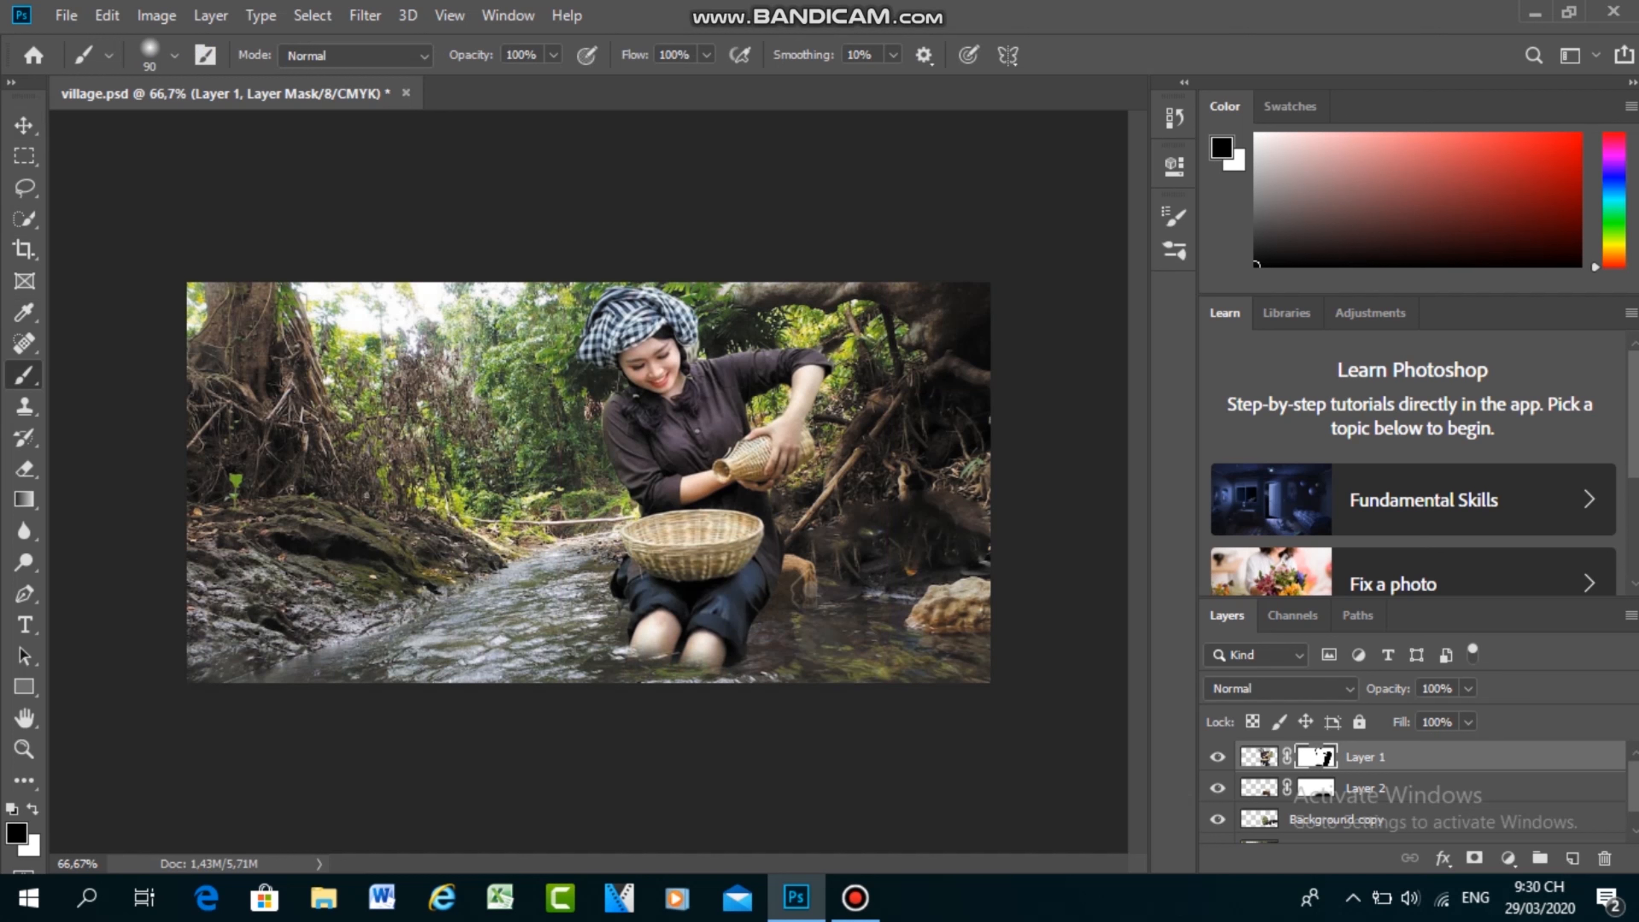
Step: Fade the lower part of the rock beside the woman's hip into the water on Layer 2's mask
{"action": "left_click", "coordinate": [1317, 788]}
{"action": "left_click_drag", "start_coordinate": [828, 573], "coordinate": [816, 597]}
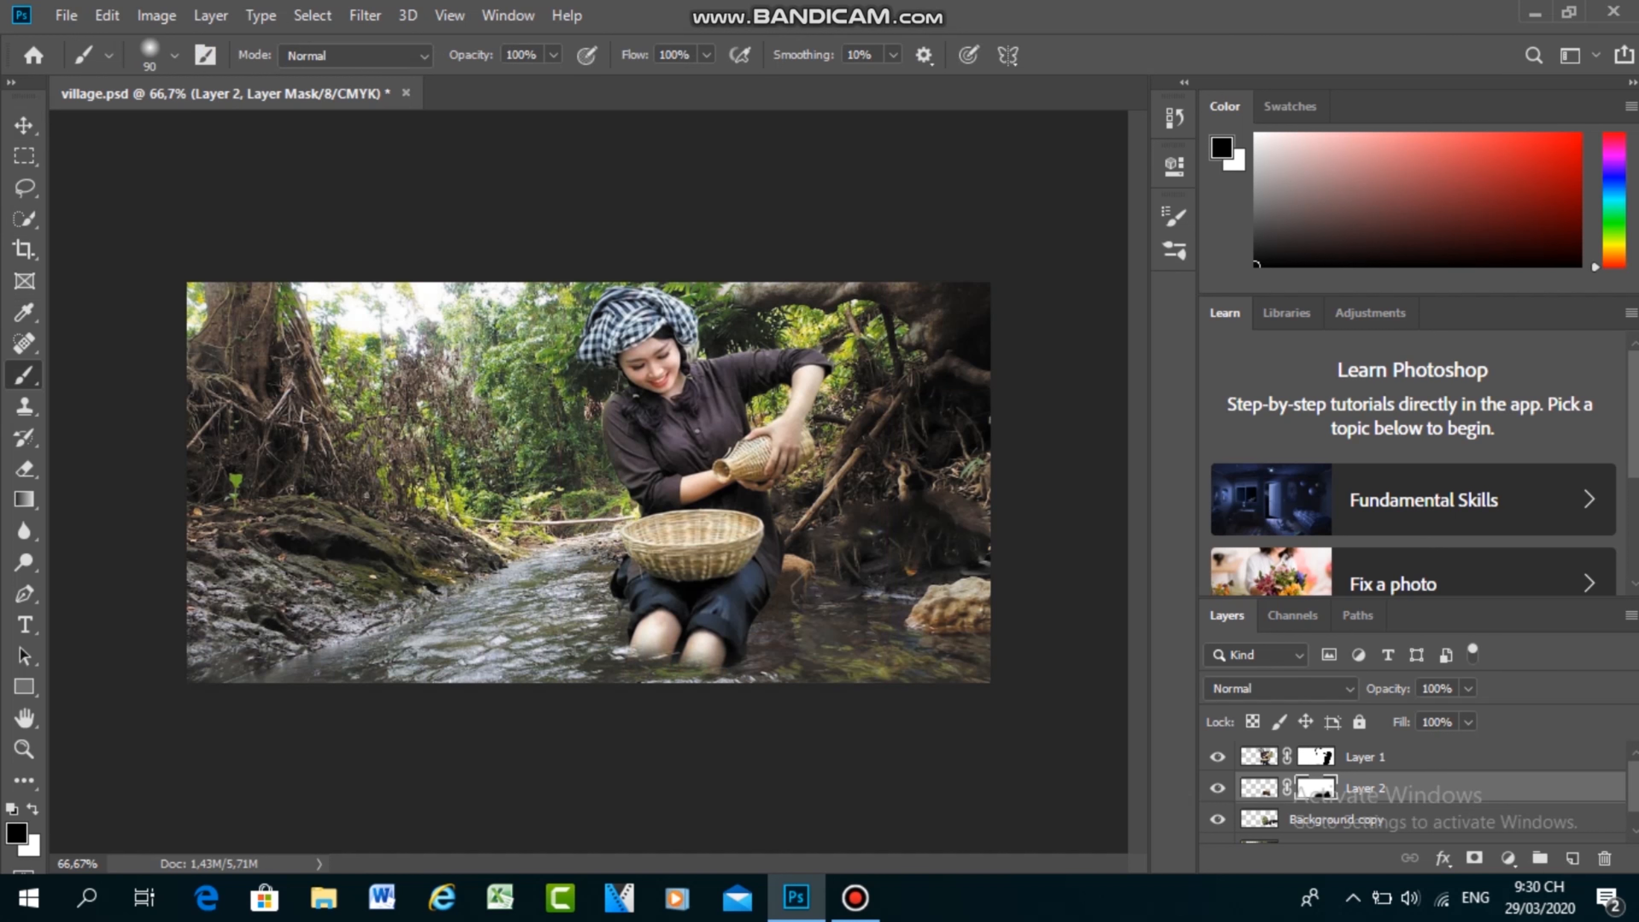
{"action": "key", "text": "v"}
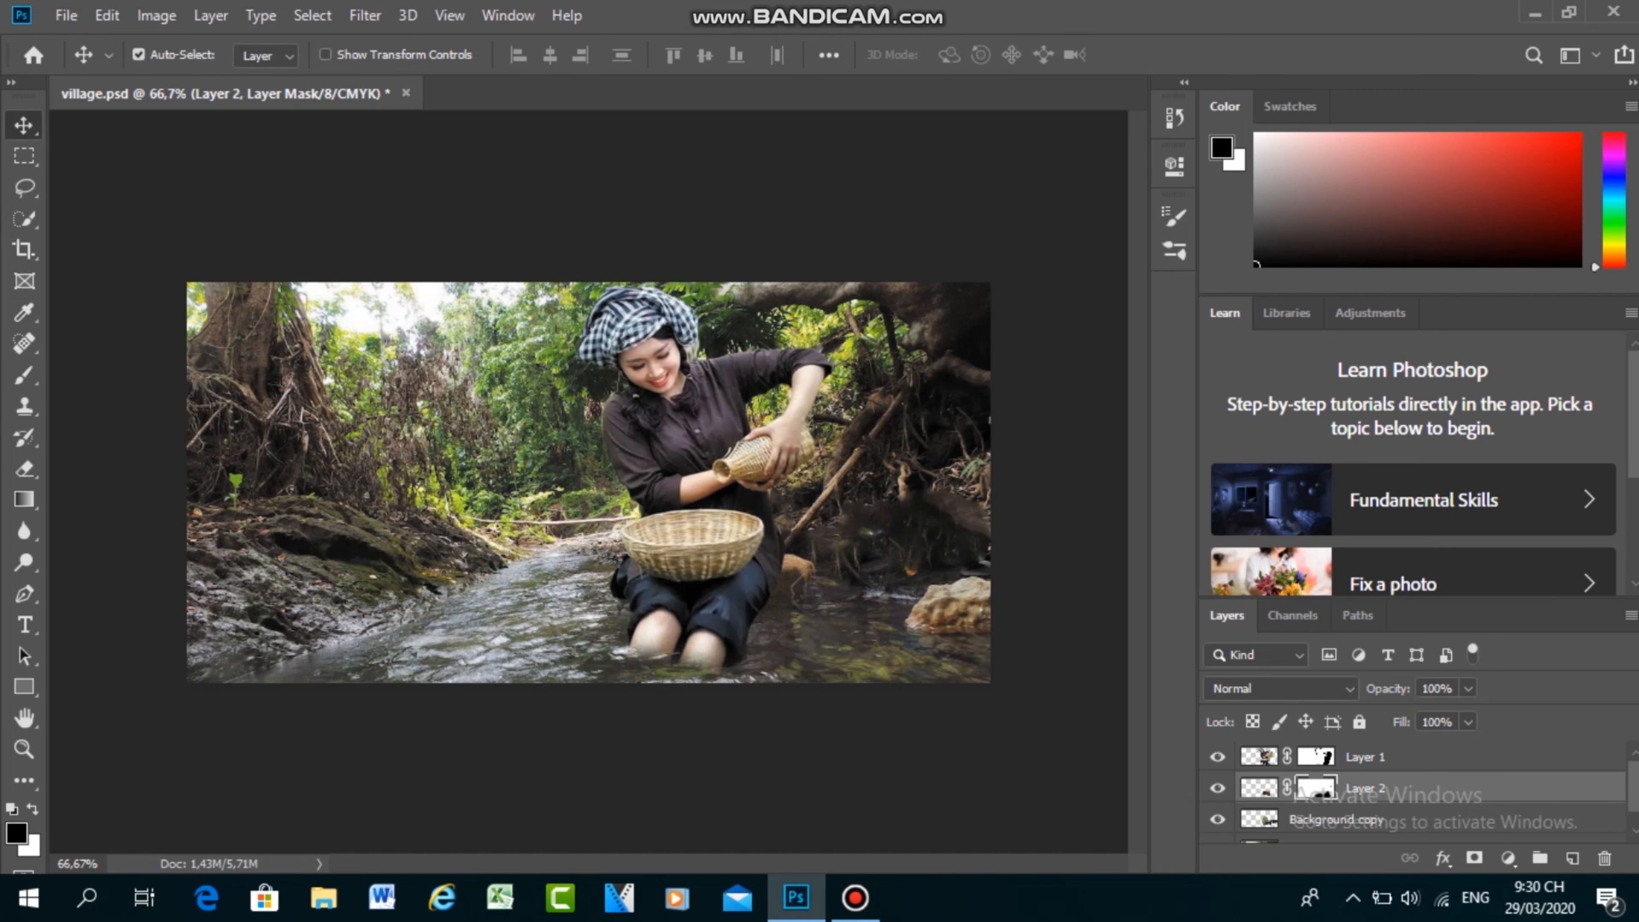
Step: Open the snakehead fish image unnamed (3).jpg from the BEAUTIFUL PICTURE folder
{"action": "left_click", "coordinate": [66, 15]}
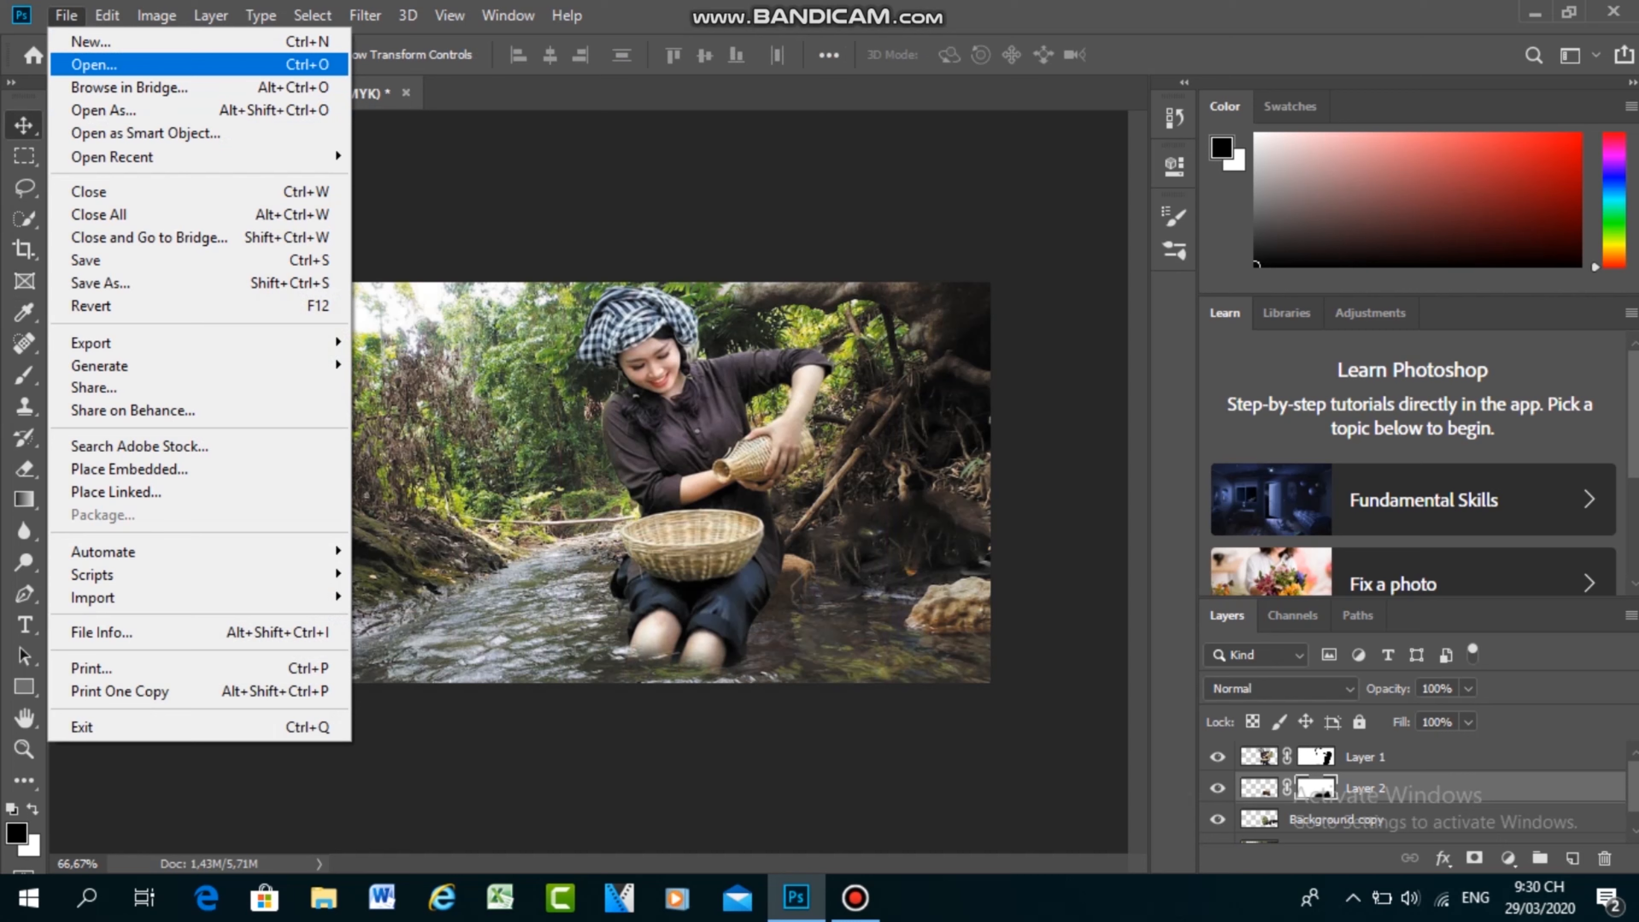
{"action": "left_click", "coordinate": [93, 64]}
{"action": "scroll", "coordinate": [497, 294], "scroll_direction": "down", "scroll_amount": 5}
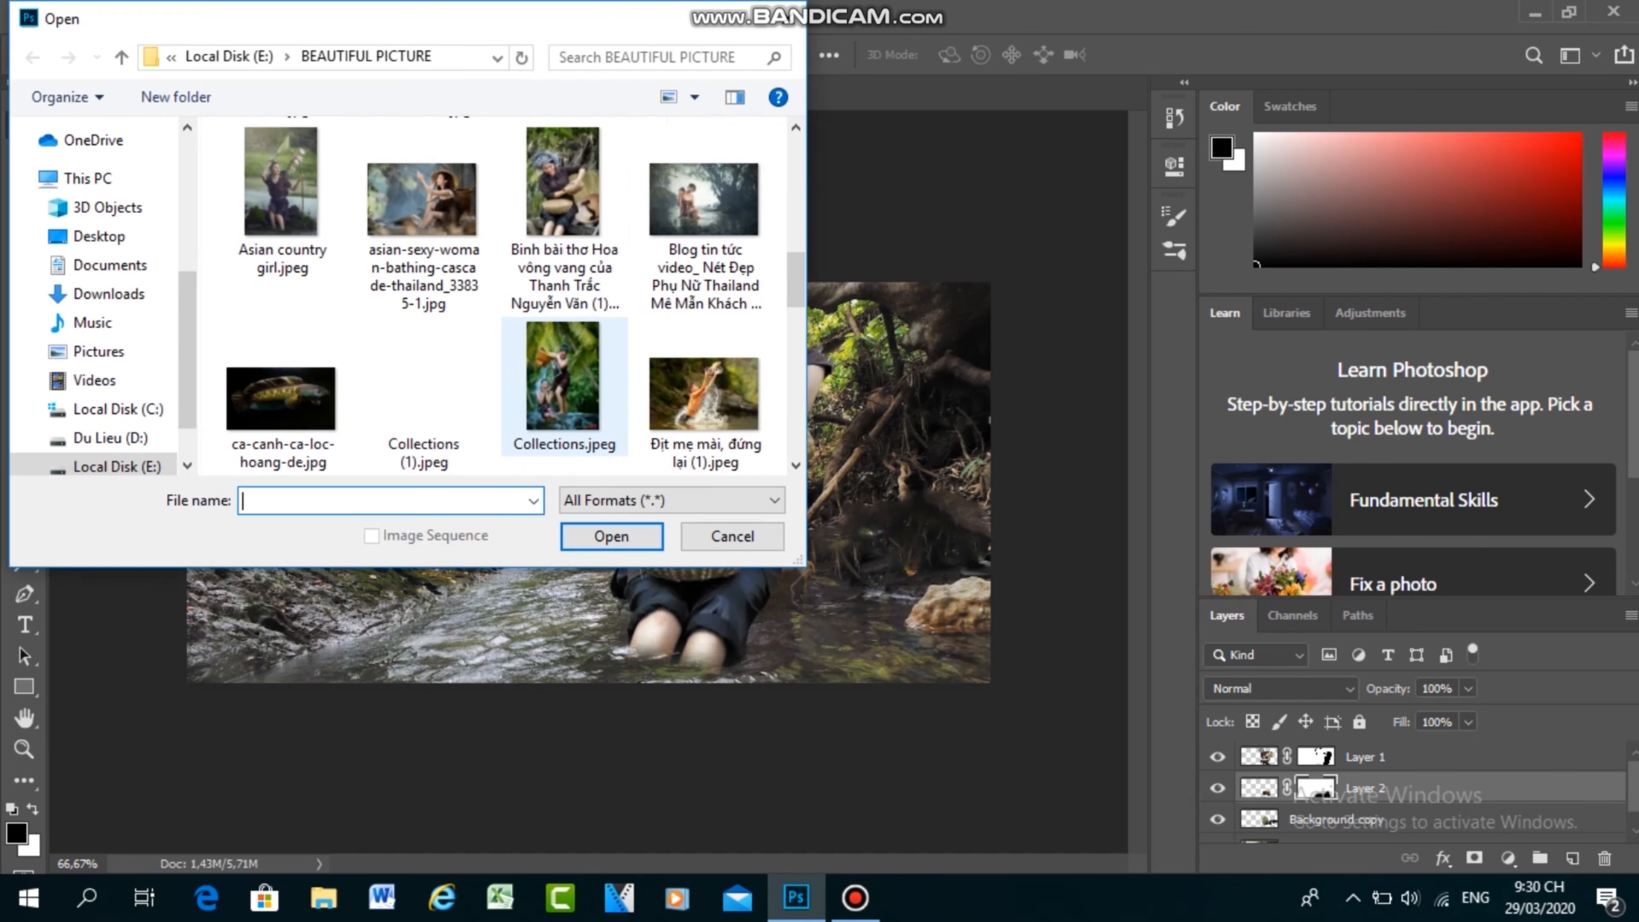
{"action": "scroll", "coordinate": [564, 381], "scroll_direction": "down", "scroll_amount": 5}
{"action": "scroll", "coordinate": [564, 380], "scroll_direction": "down", "scroll_amount": 3}
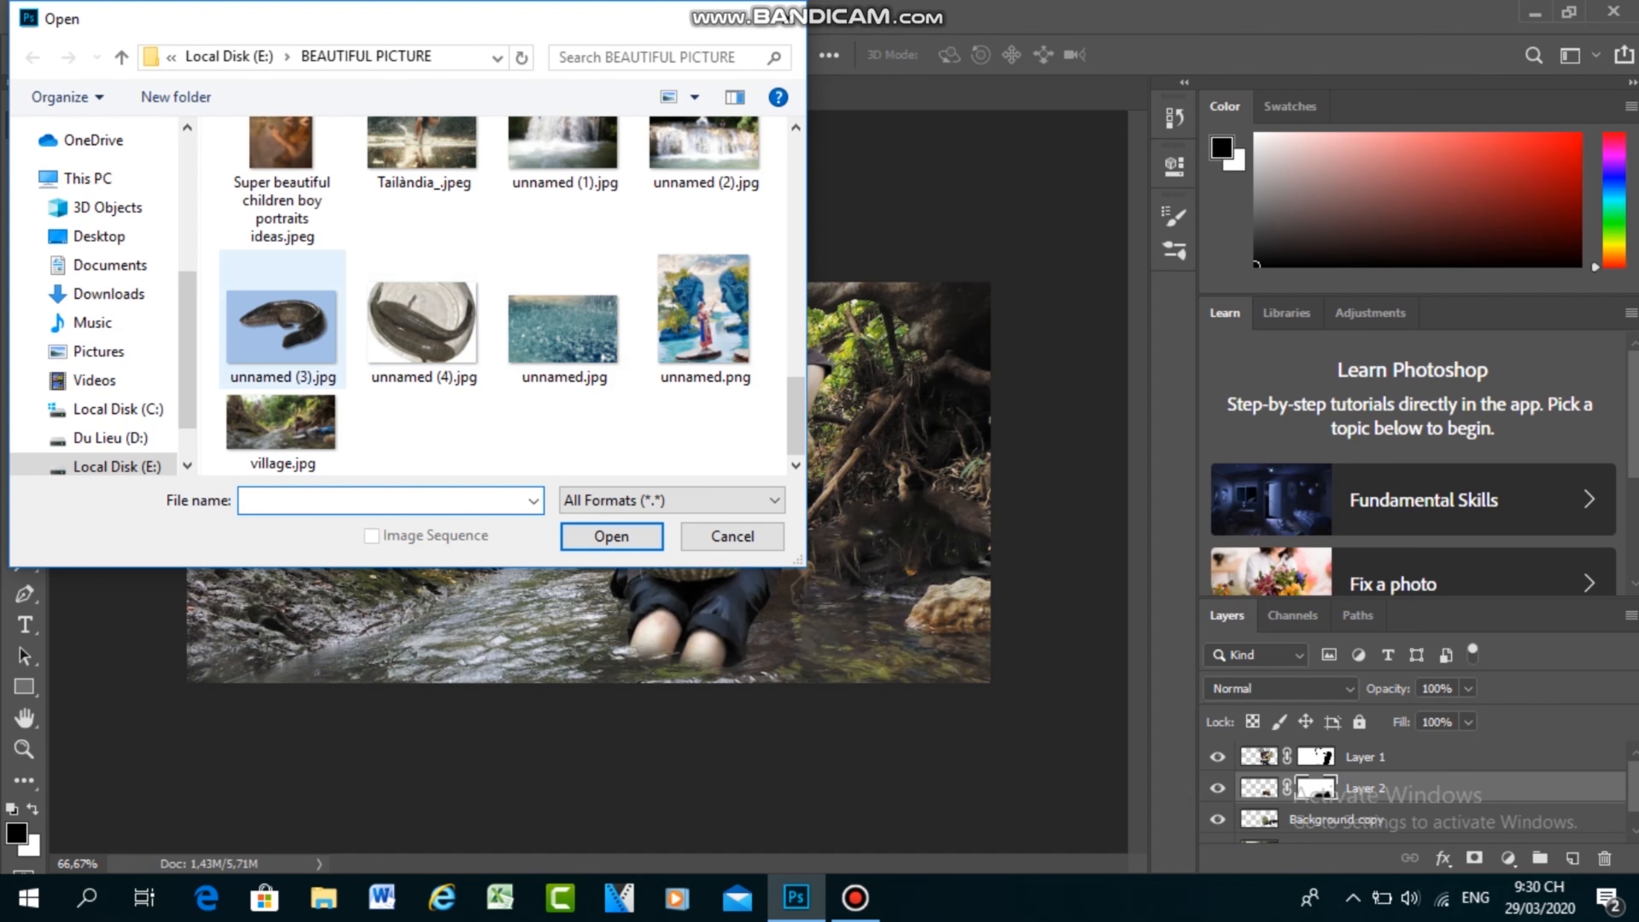
{"action": "left_click", "coordinate": [282, 327]}
{"action": "left_click", "coordinate": [612, 536]}
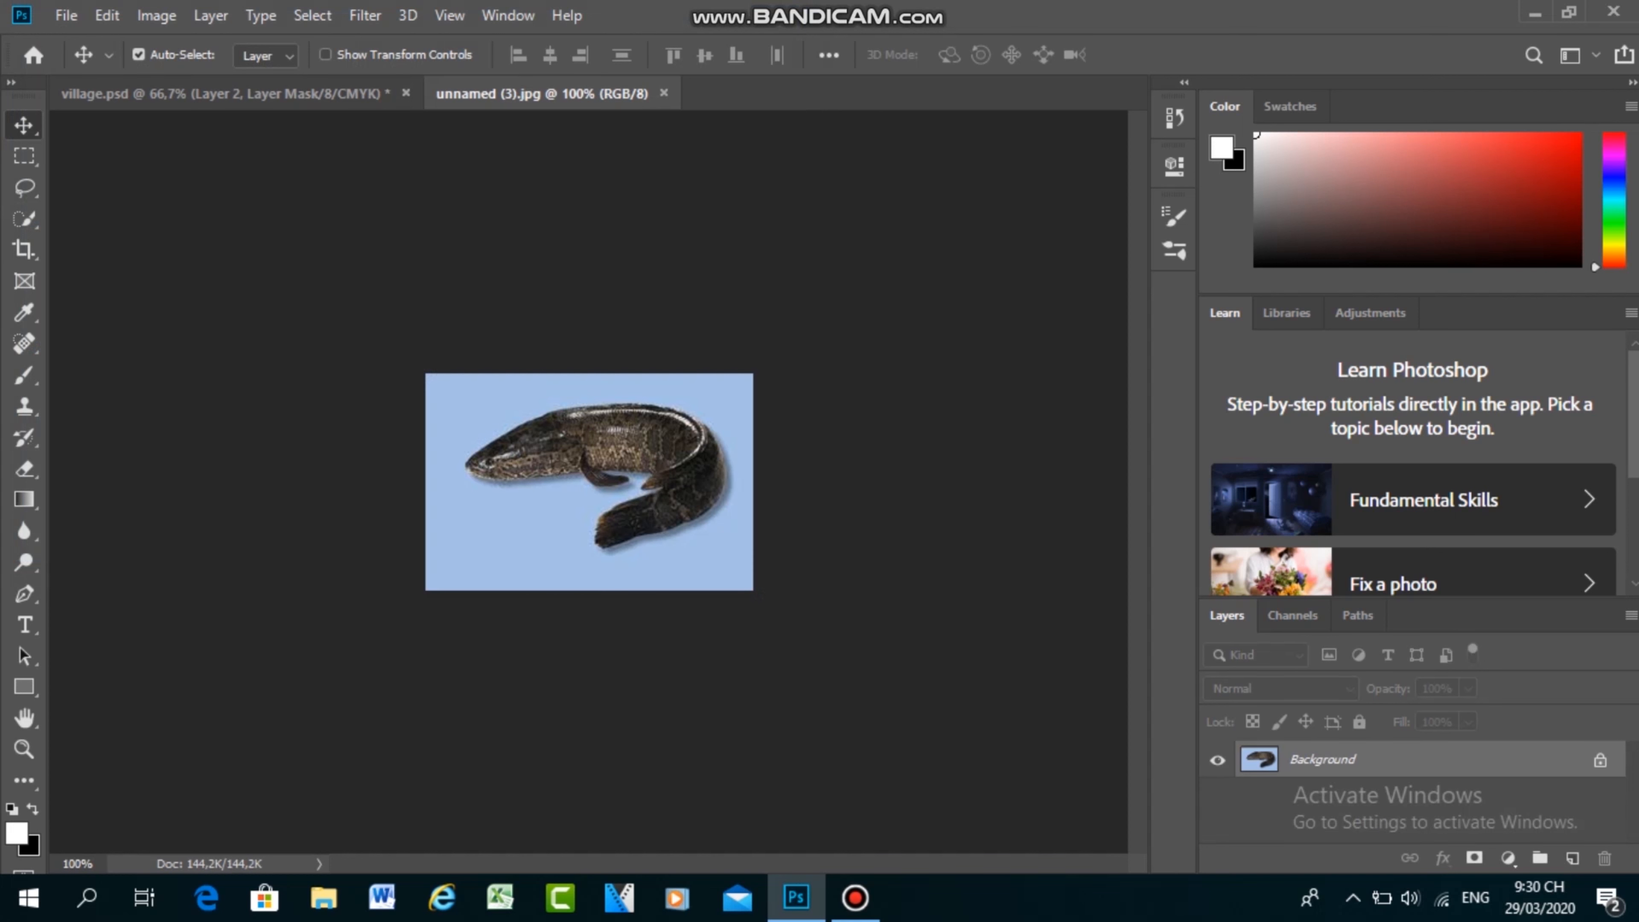
Step: Select the whole fish with the Quick Selection tool and move it into village.psd
{"action": "key", "text": "l"}
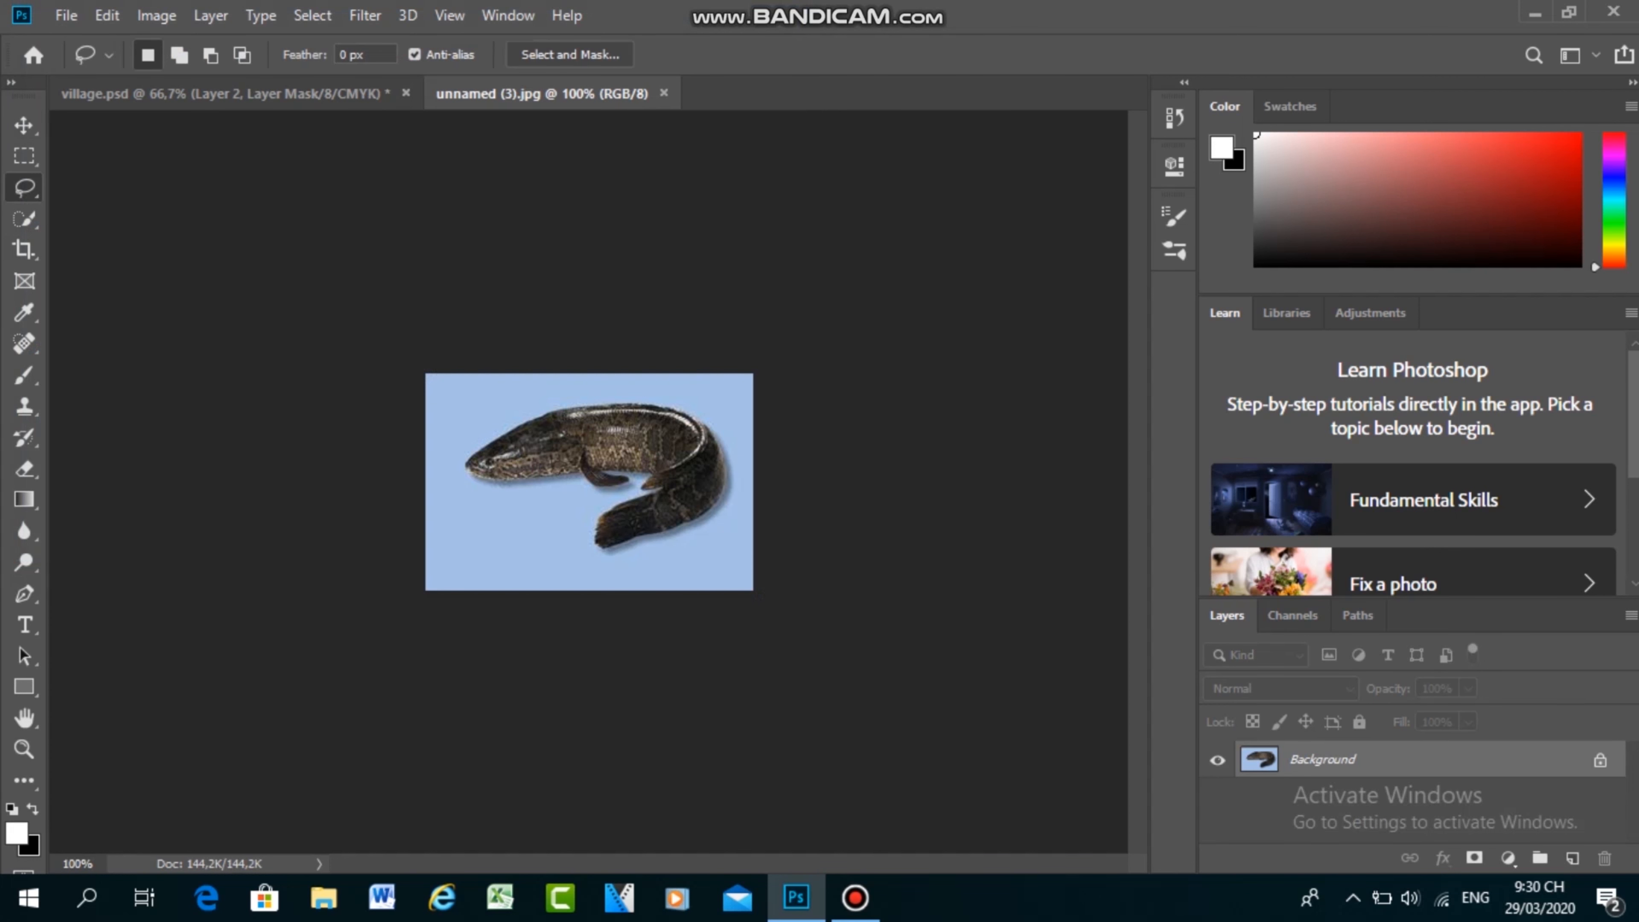
{"action": "key", "text": "w"}
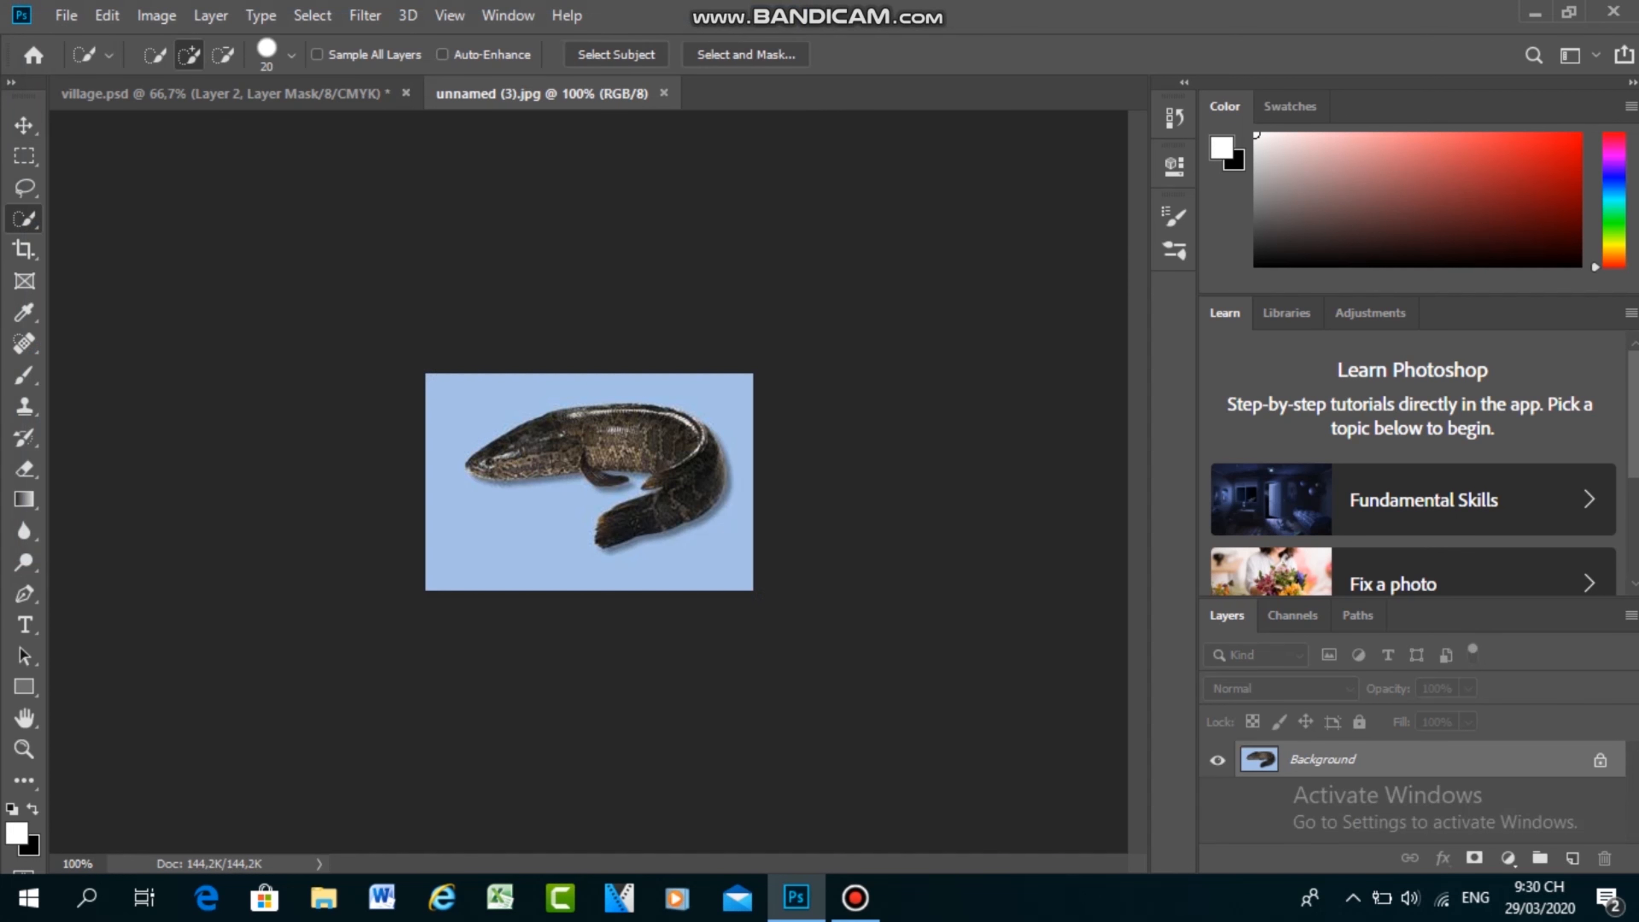
{"action": "mouse_move", "coordinate": [476, 466]}
{"action": "left_mouse_down"}
{"action": "mouse_move", "coordinate": [610, 423]}
{"action": "mouse_move", "coordinate": [710, 465]}
{"action": "mouse_move", "coordinate": [636, 524]}
{"action": "mouse_move", "coordinate": [603, 479]}
{"action": "left_mouse_up"}
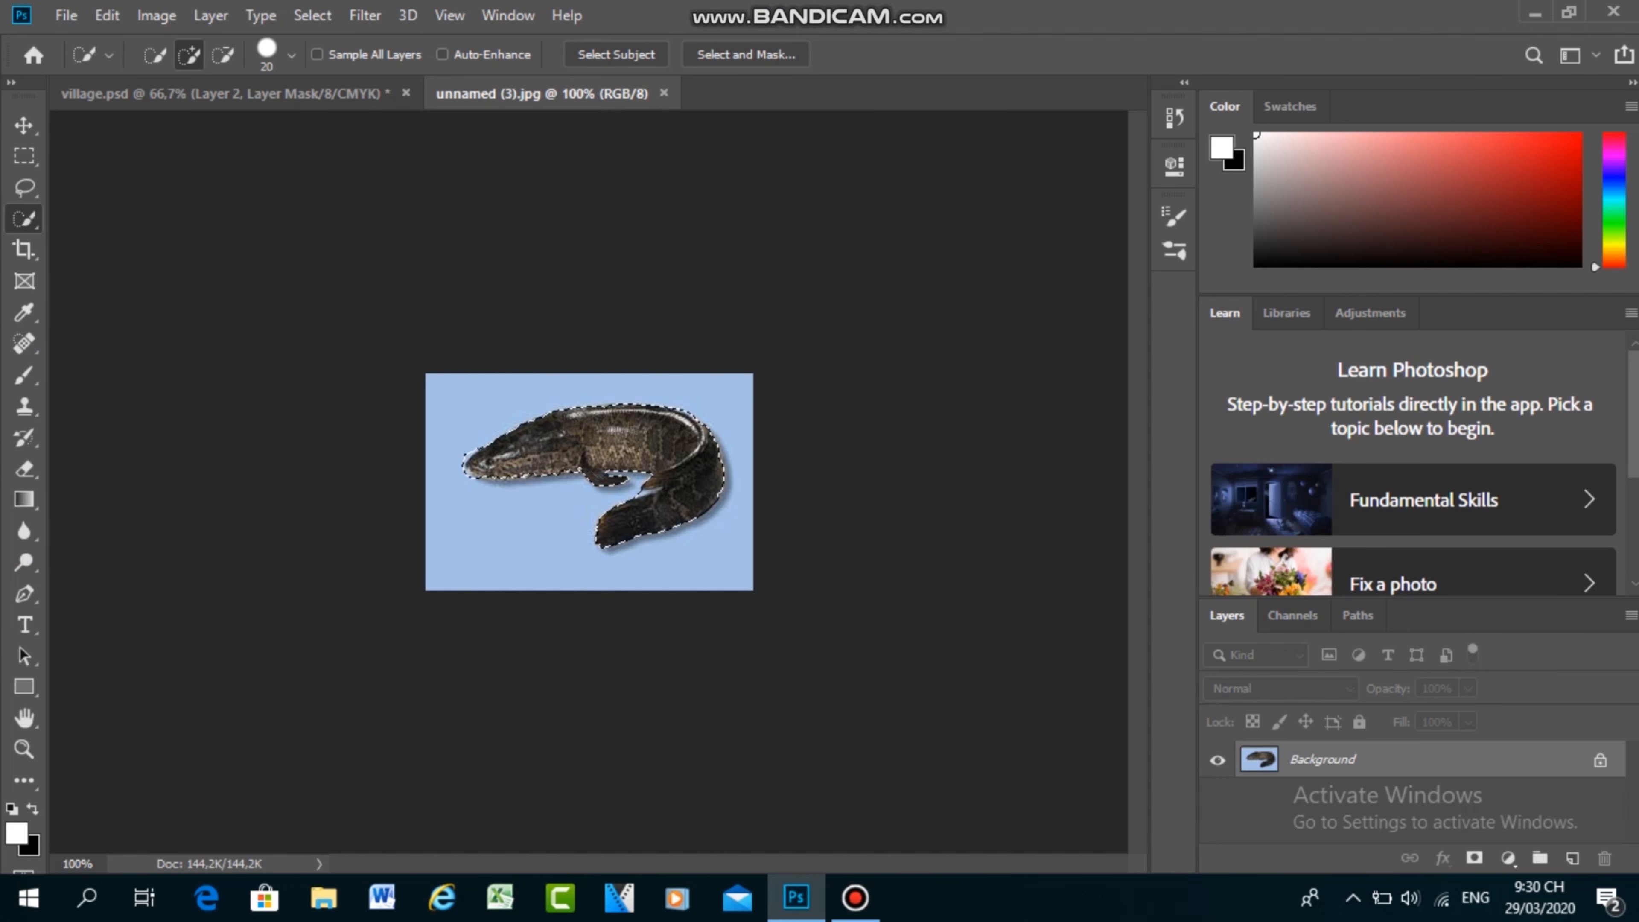
{"action": "key", "text": "v"}
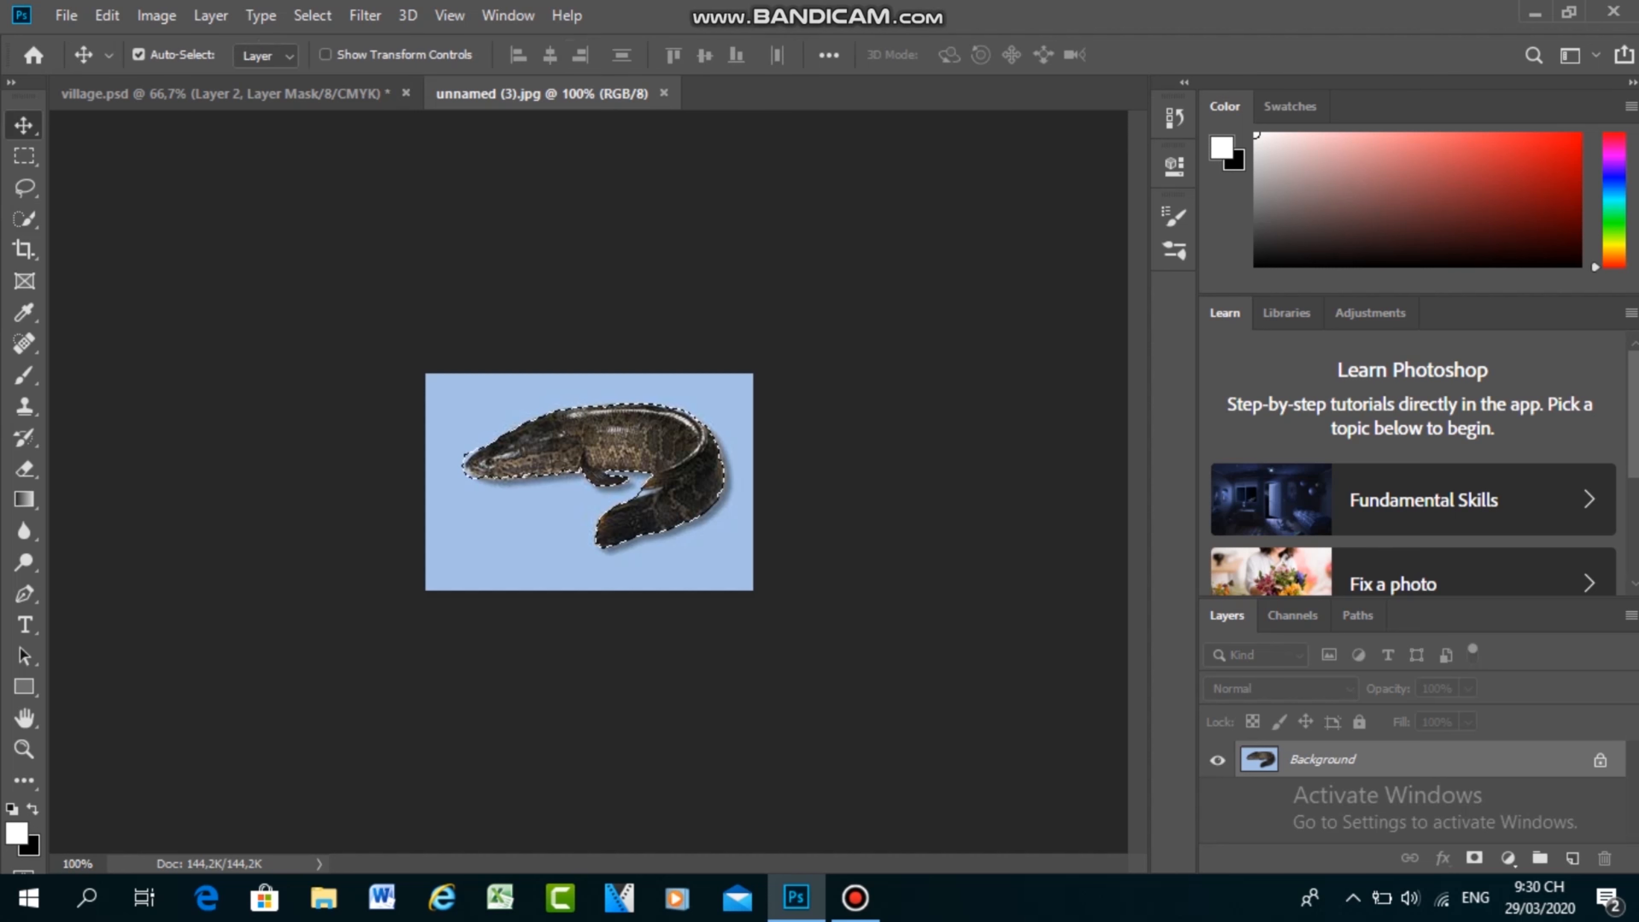
{"action": "left_click_drag", "start_coordinate": [646, 452], "coordinate": [675, 472]}
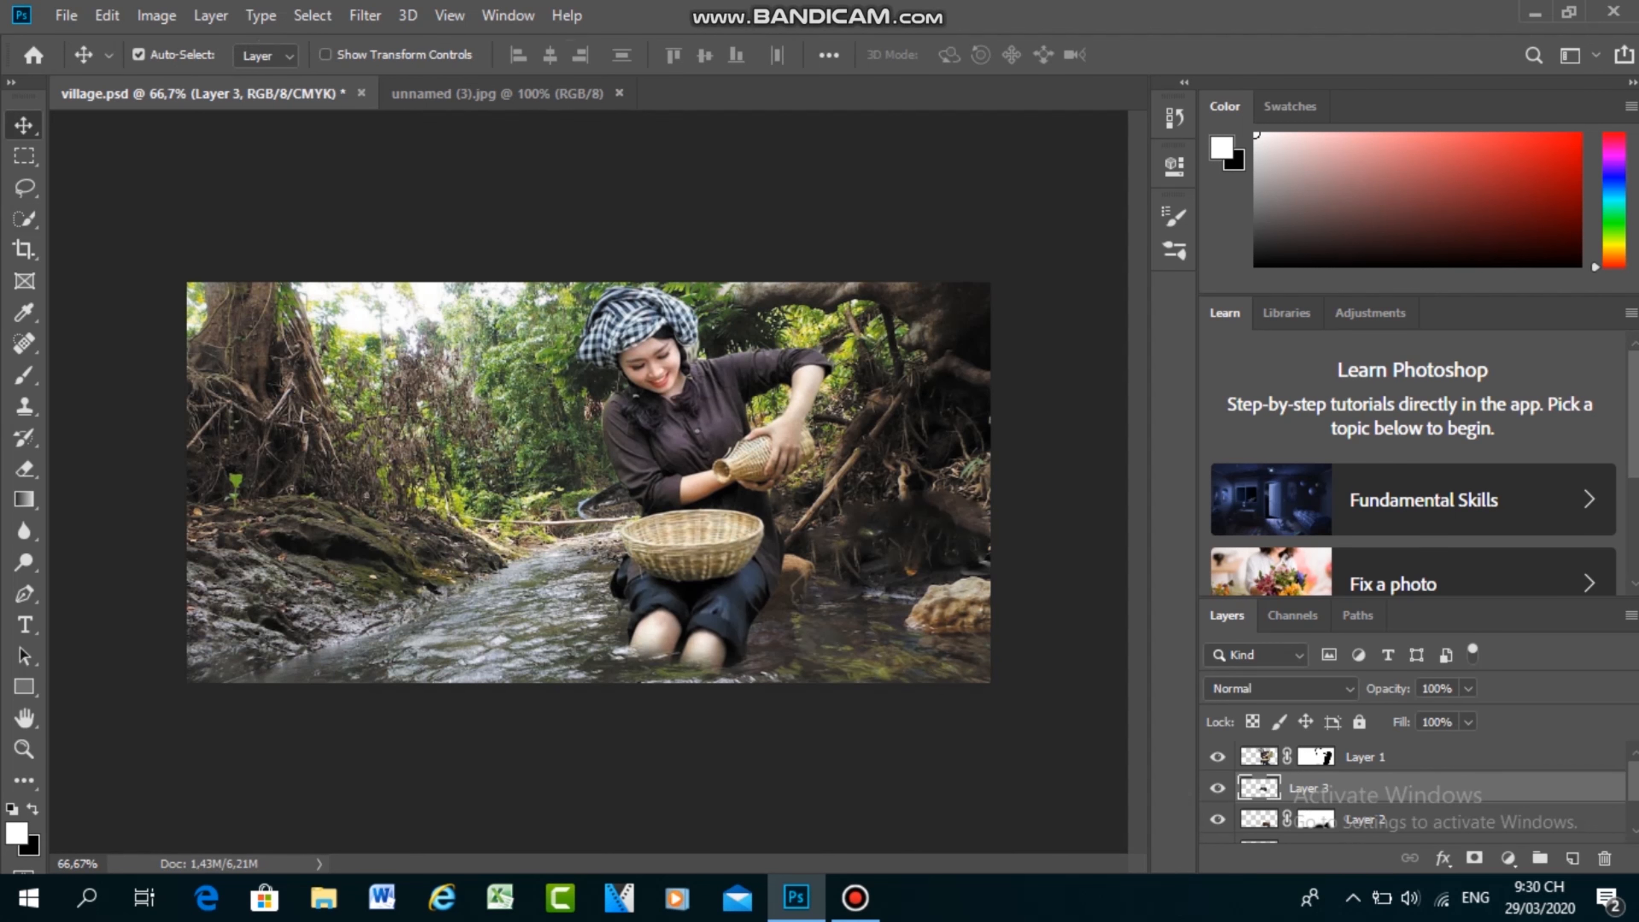
Step: Place Layer 3 above Layer 1 and position the fish just below the woven trap, with its head over the round basket
{"action": "key", "text": "ctrl+minus"}
{"action": "key", "text": "ctrl+plus"}
{"action": "key", "text": "ctrl+plus"}
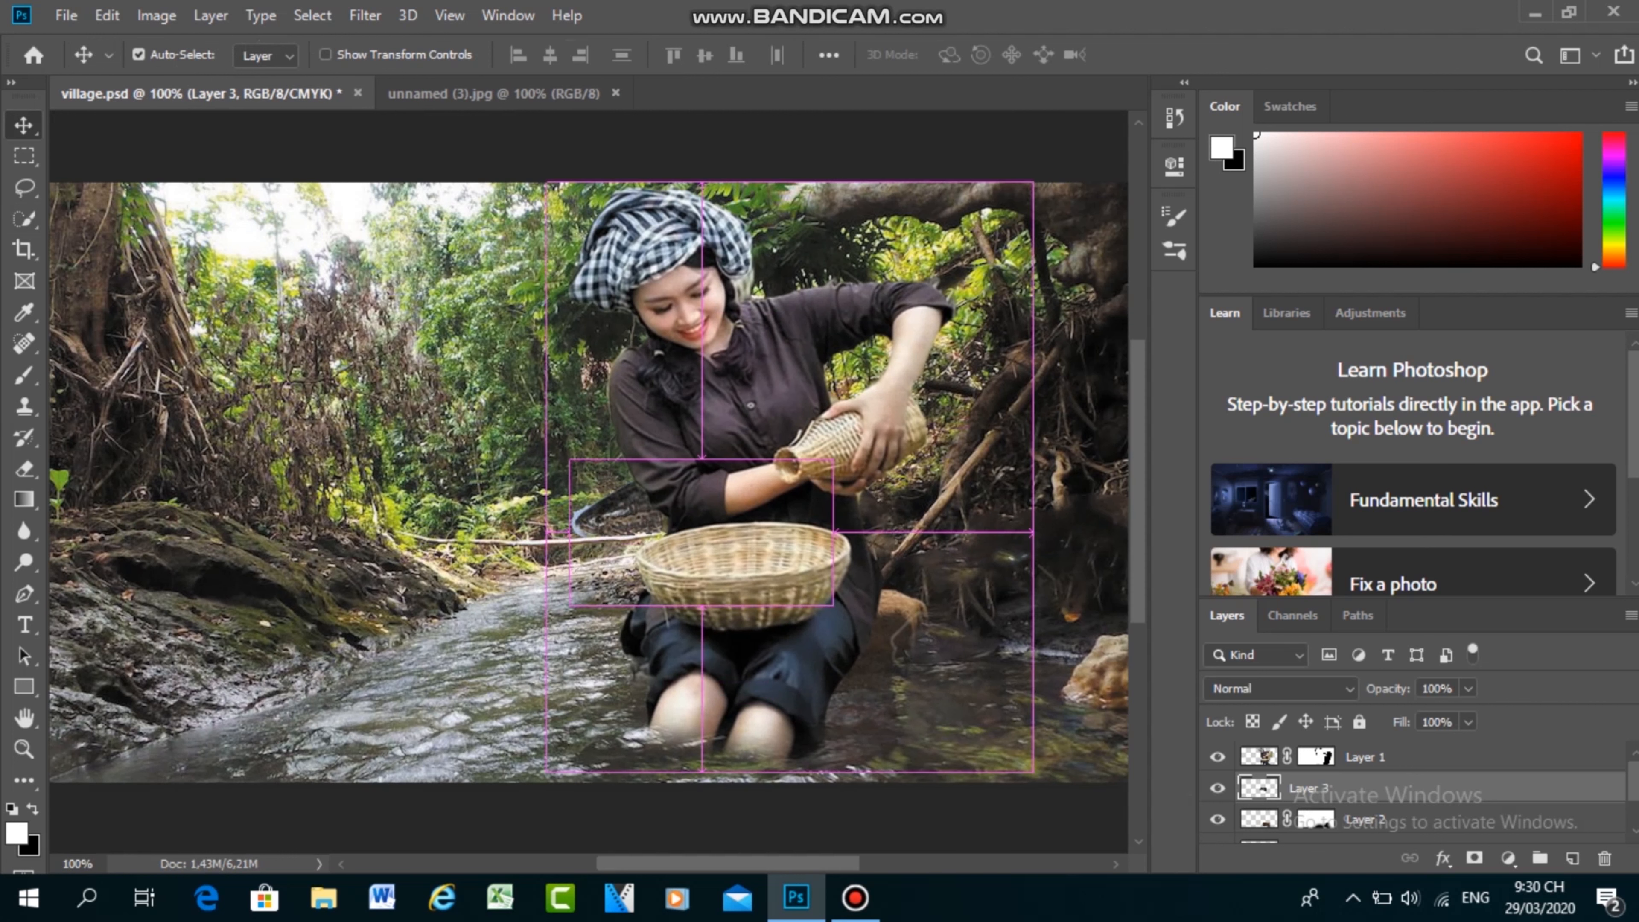
{"action": "left_click_drag", "start_coordinate": [648, 461], "coordinate": [827, 408]}
{"action": "left_click_drag", "start_coordinate": [1437, 789], "coordinate": [1437, 751]}
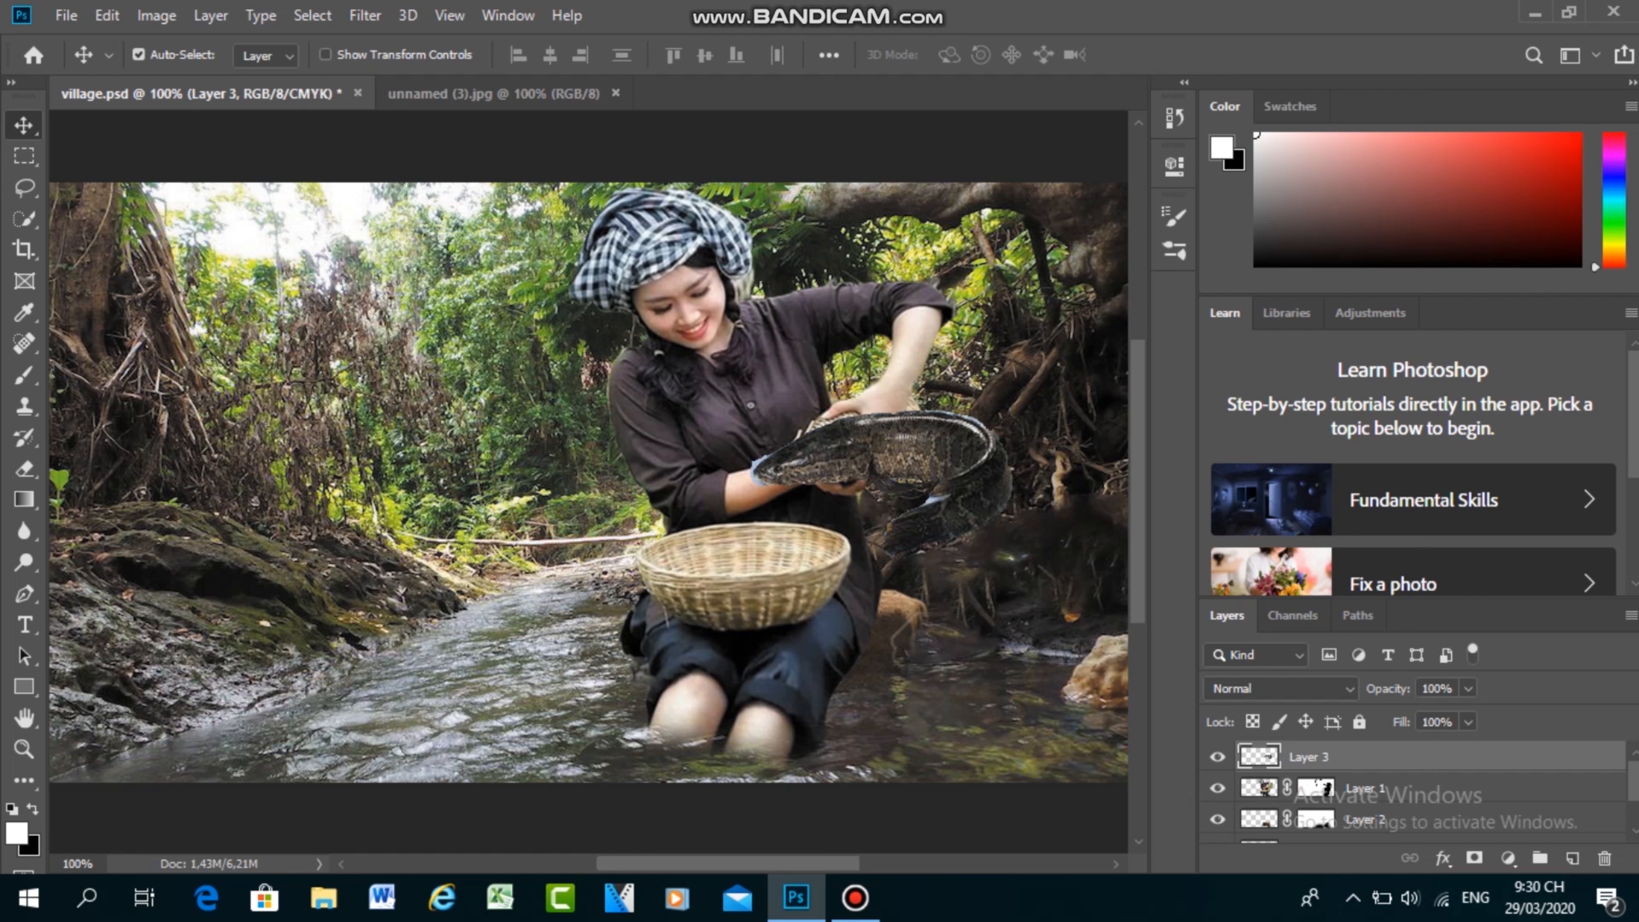
{"action": "left_click_drag", "start_coordinate": [839, 426], "coordinate": [839, 499]}
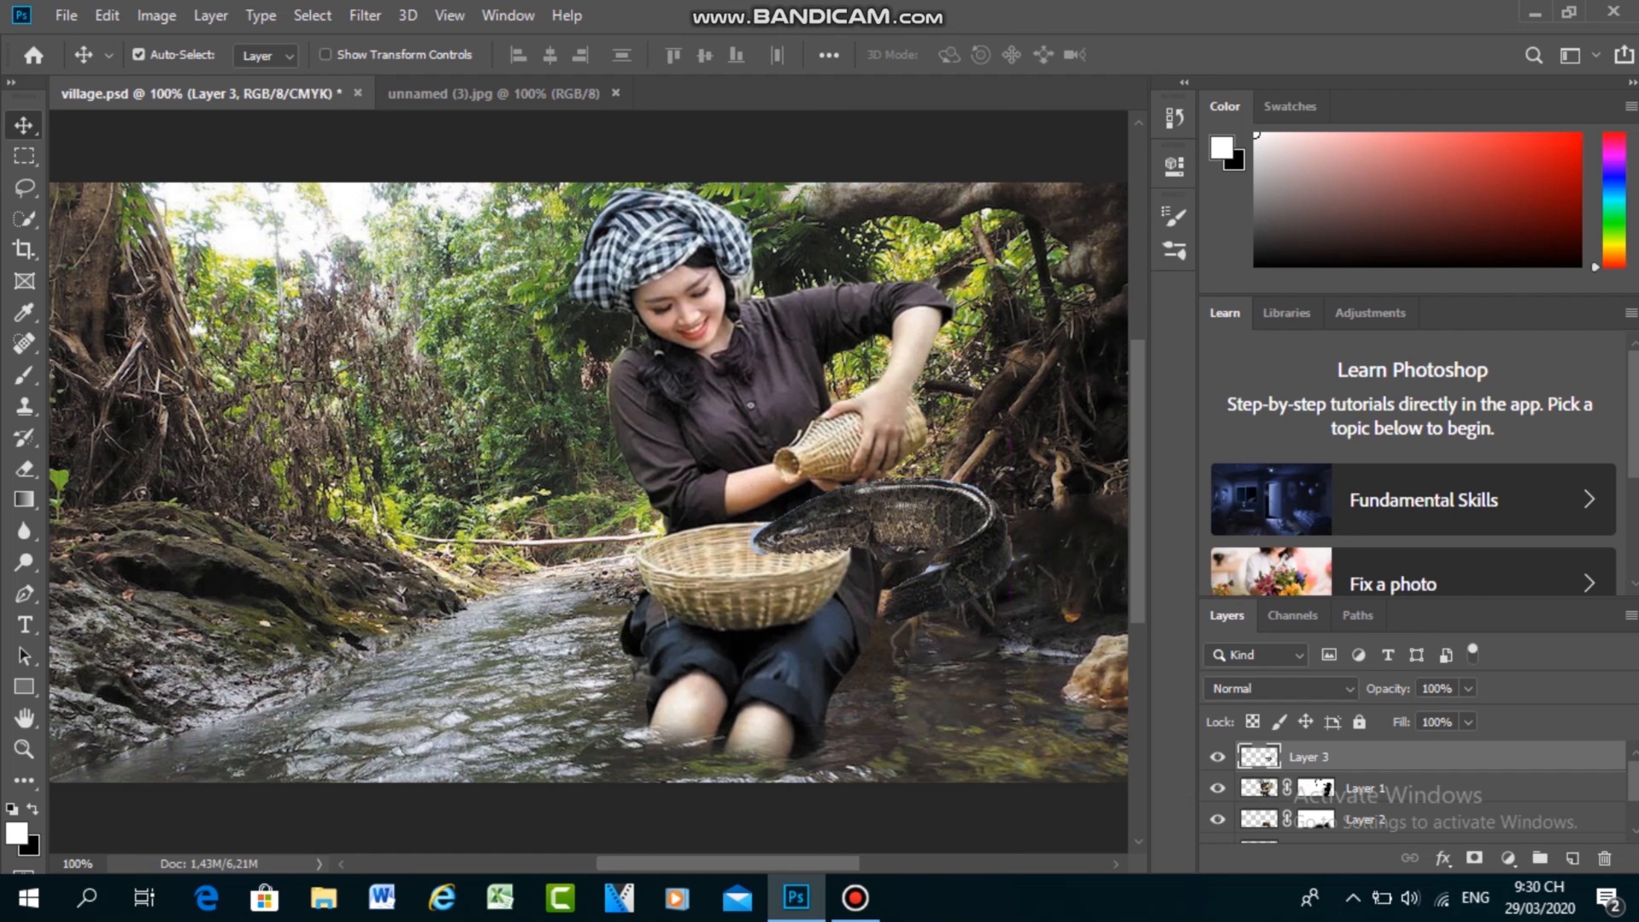
Step: Add a layer mask to Layer 3 and choose the hard round 123 px brush
{"action": "left_click", "coordinate": [1475, 859]}
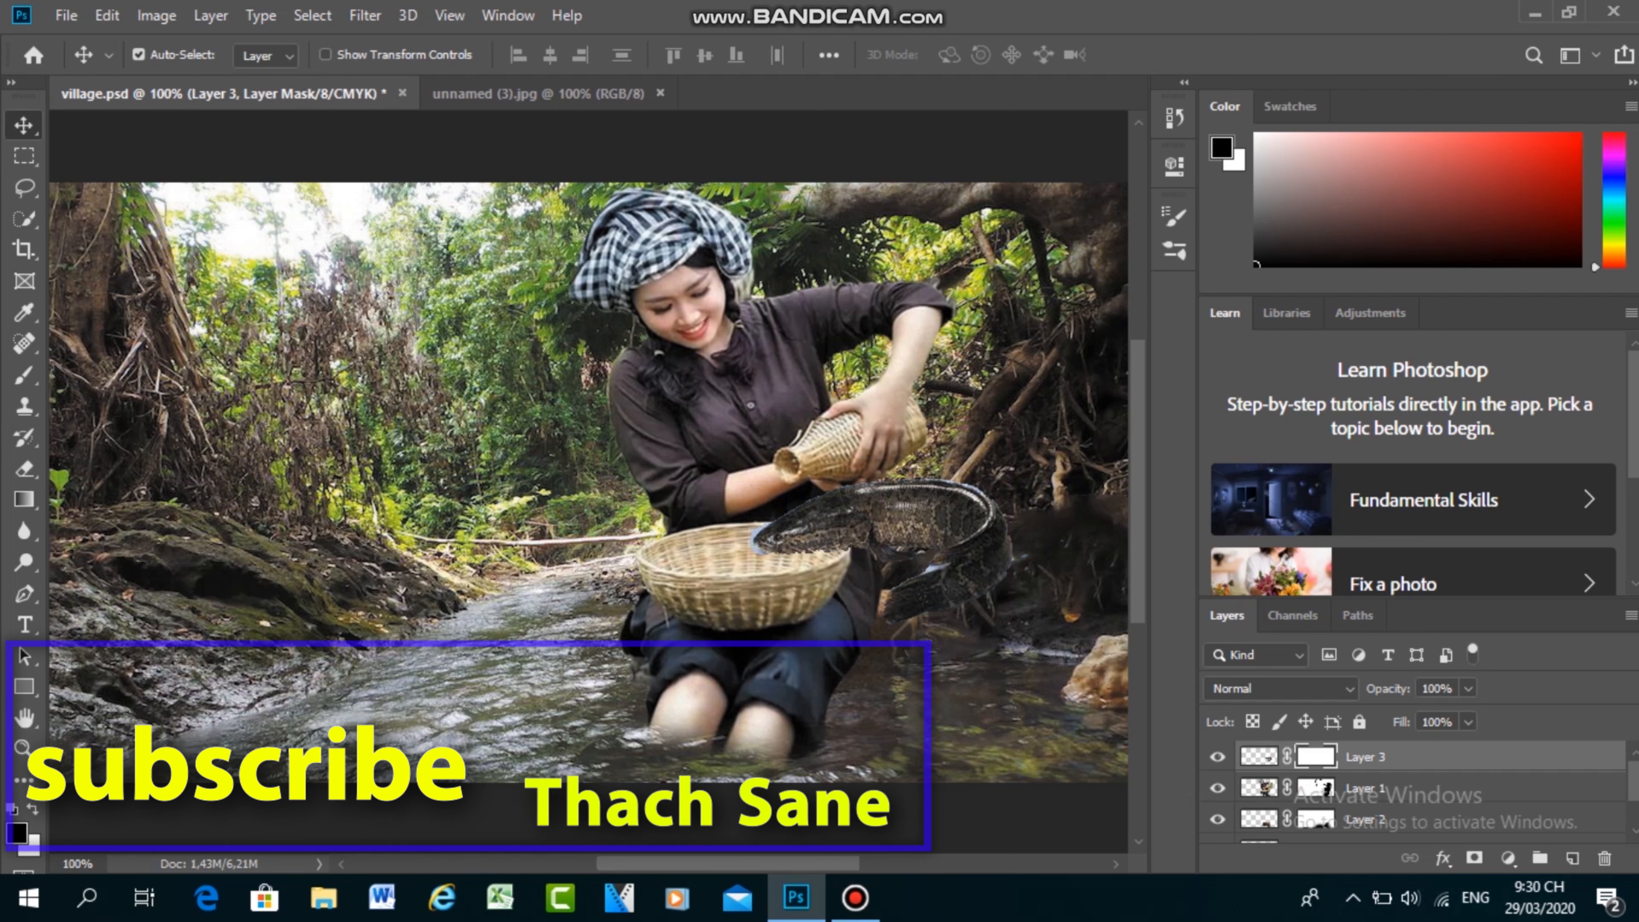
{"action": "key", "text": "b"}
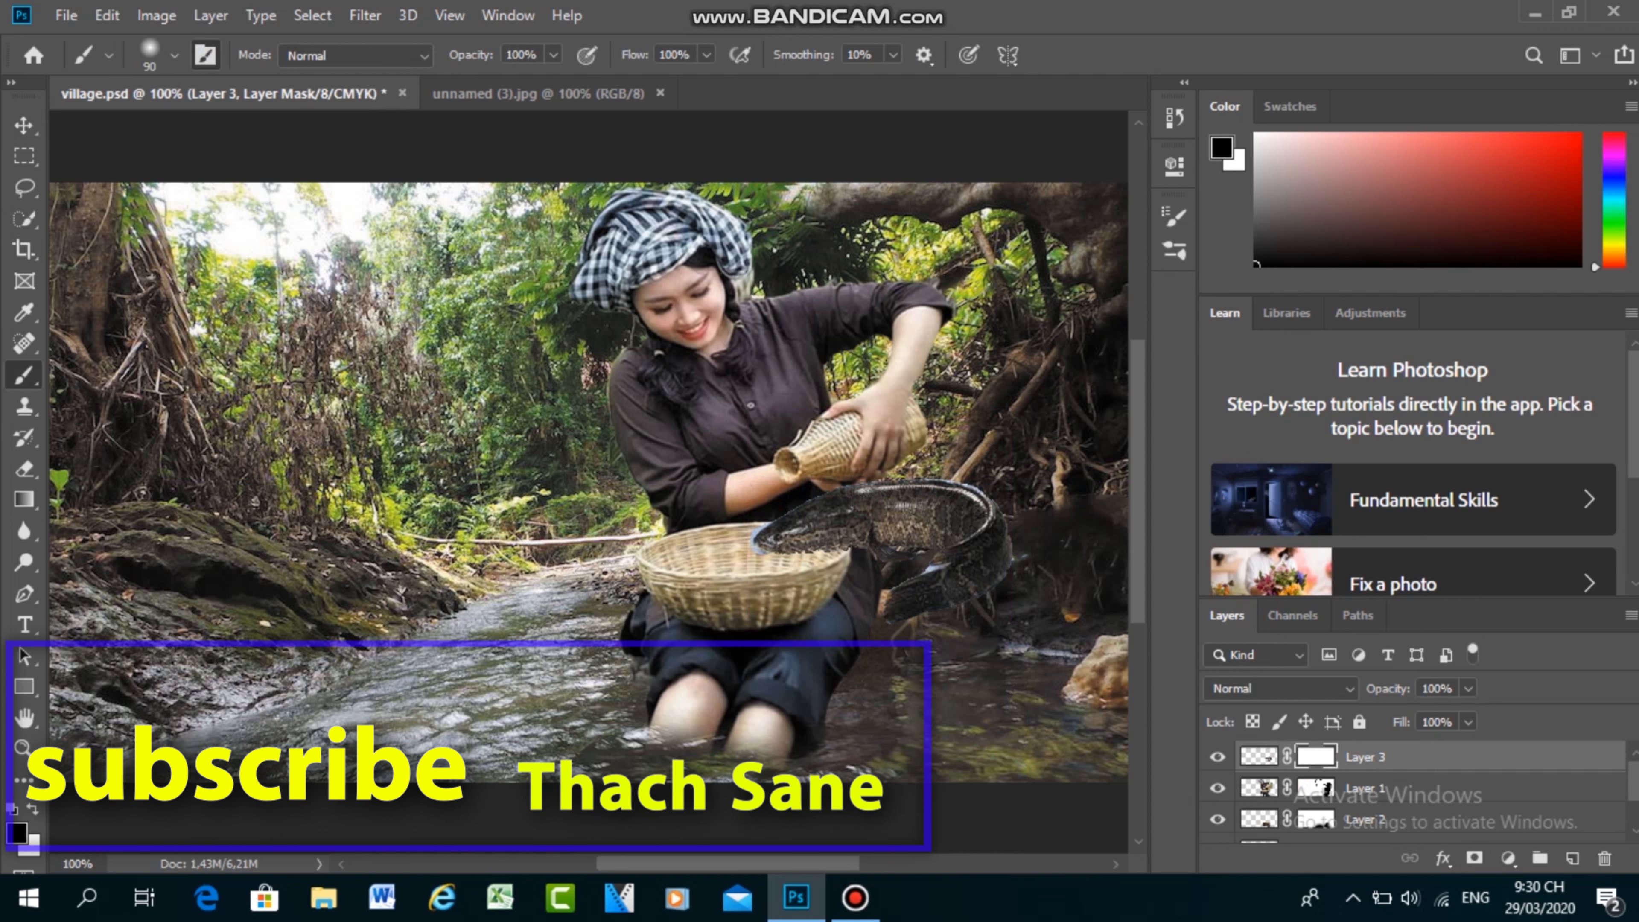
{"action": "left_click", "coordinate": [206, 56]}
{"action": "left_click", "coordinate": [950, 256]}
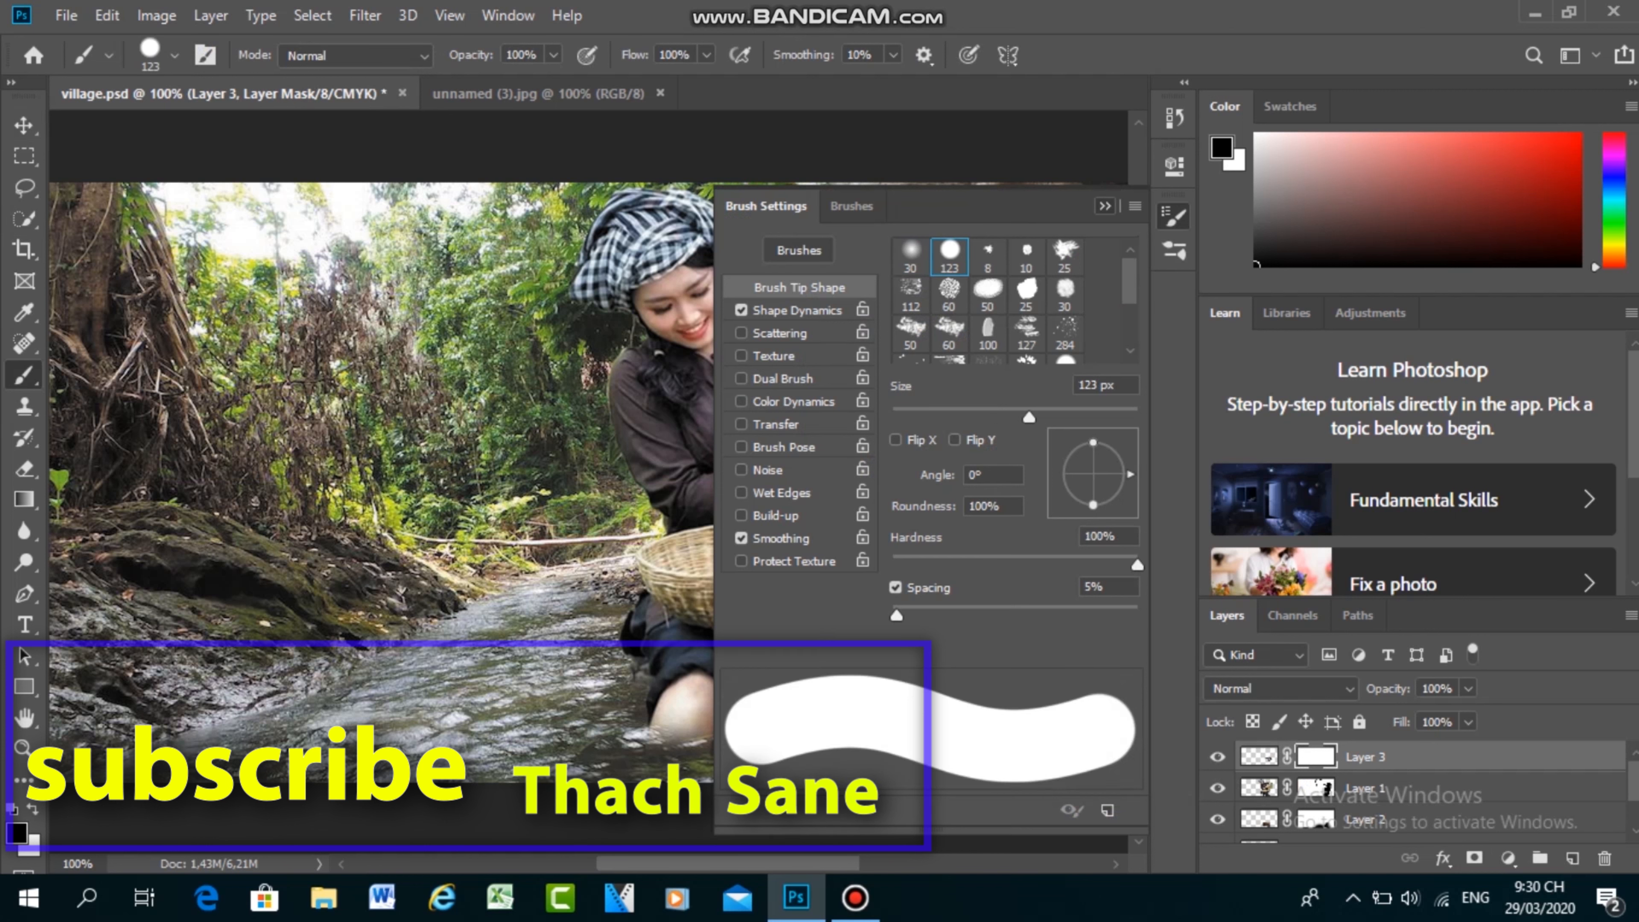
{"action": "left_click", "coordinate": [1105, 207]}
Step: Trim the leftover background around the fish on Layer 3's mask with the hard brush reduced to 45 px and 10 px
{"action": "key", "text": "bracketleft"}
{"action": "key", "text": "bracketleft"}
{"action": "key", "text": "bracketleft"}
{"action": "key", "text": "bracketleft"}
{"action": "key", "text": "bracketleft"}
{"action": "key", "text": "bracketleft"}
{"action": "key", "text": "bracketleft"}
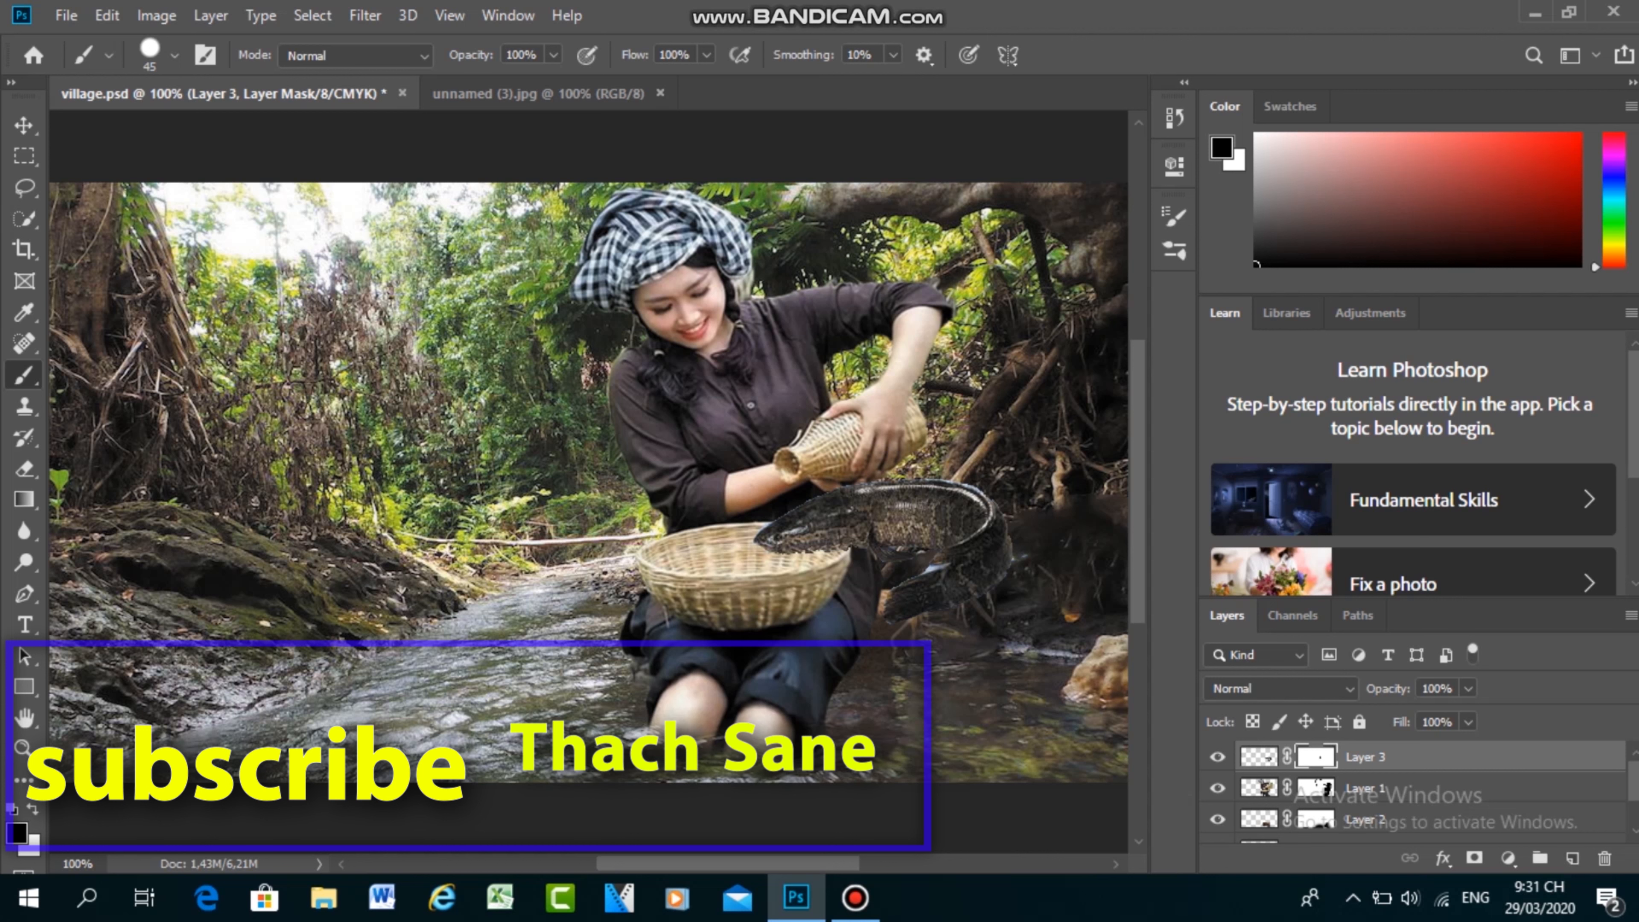
{"action": "key", "text": "v"}
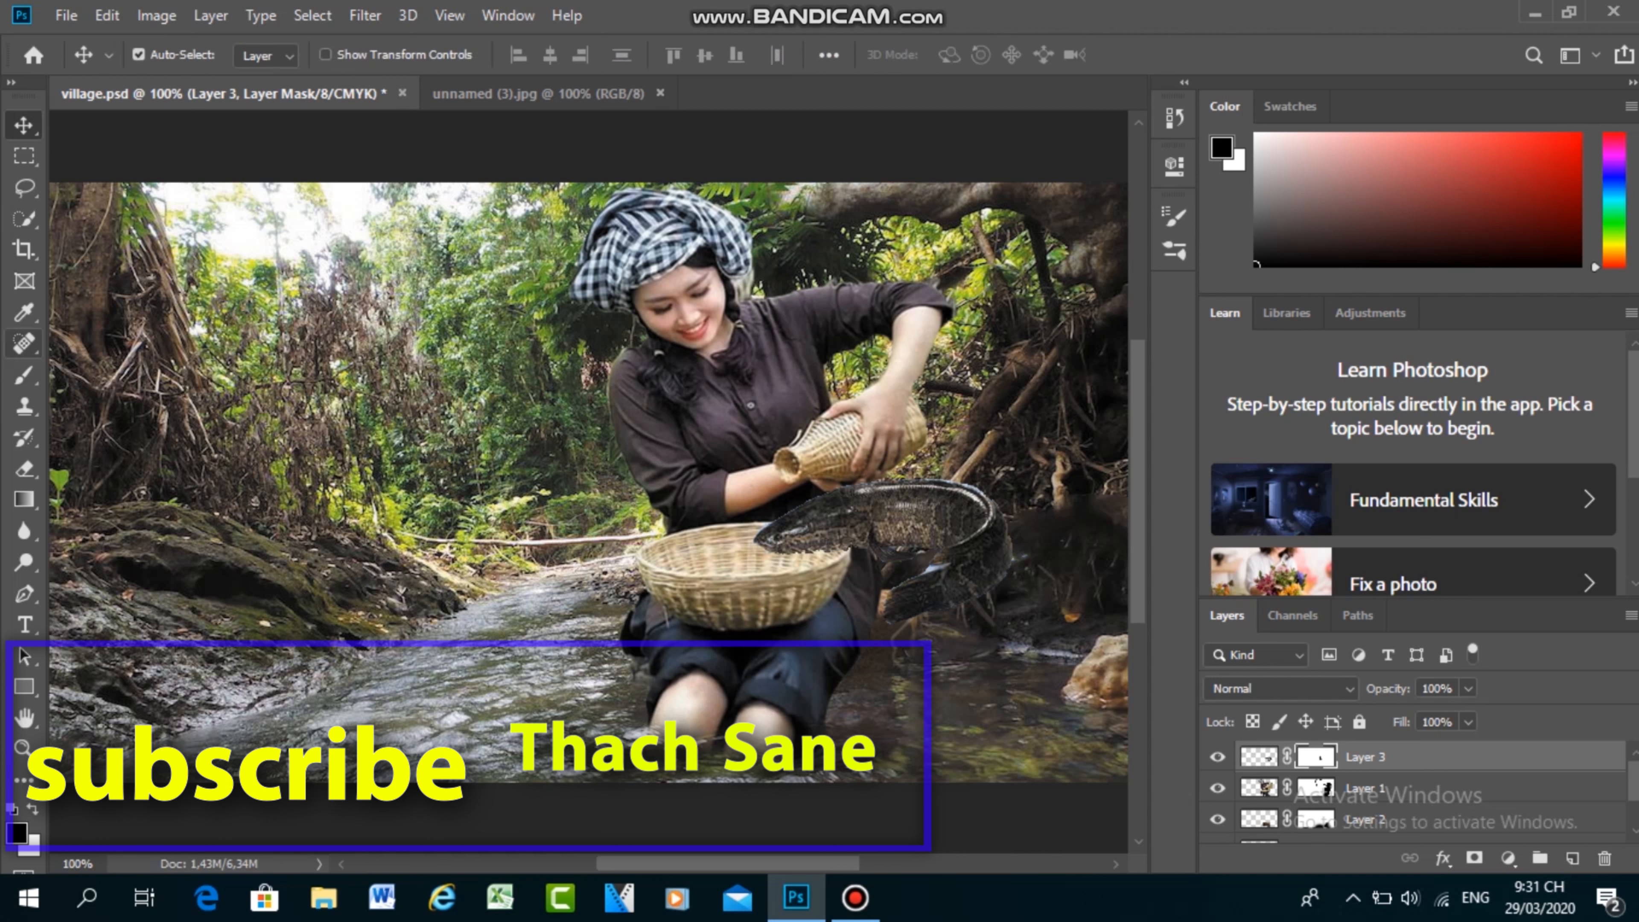
{"action": "key", "text": "b"}
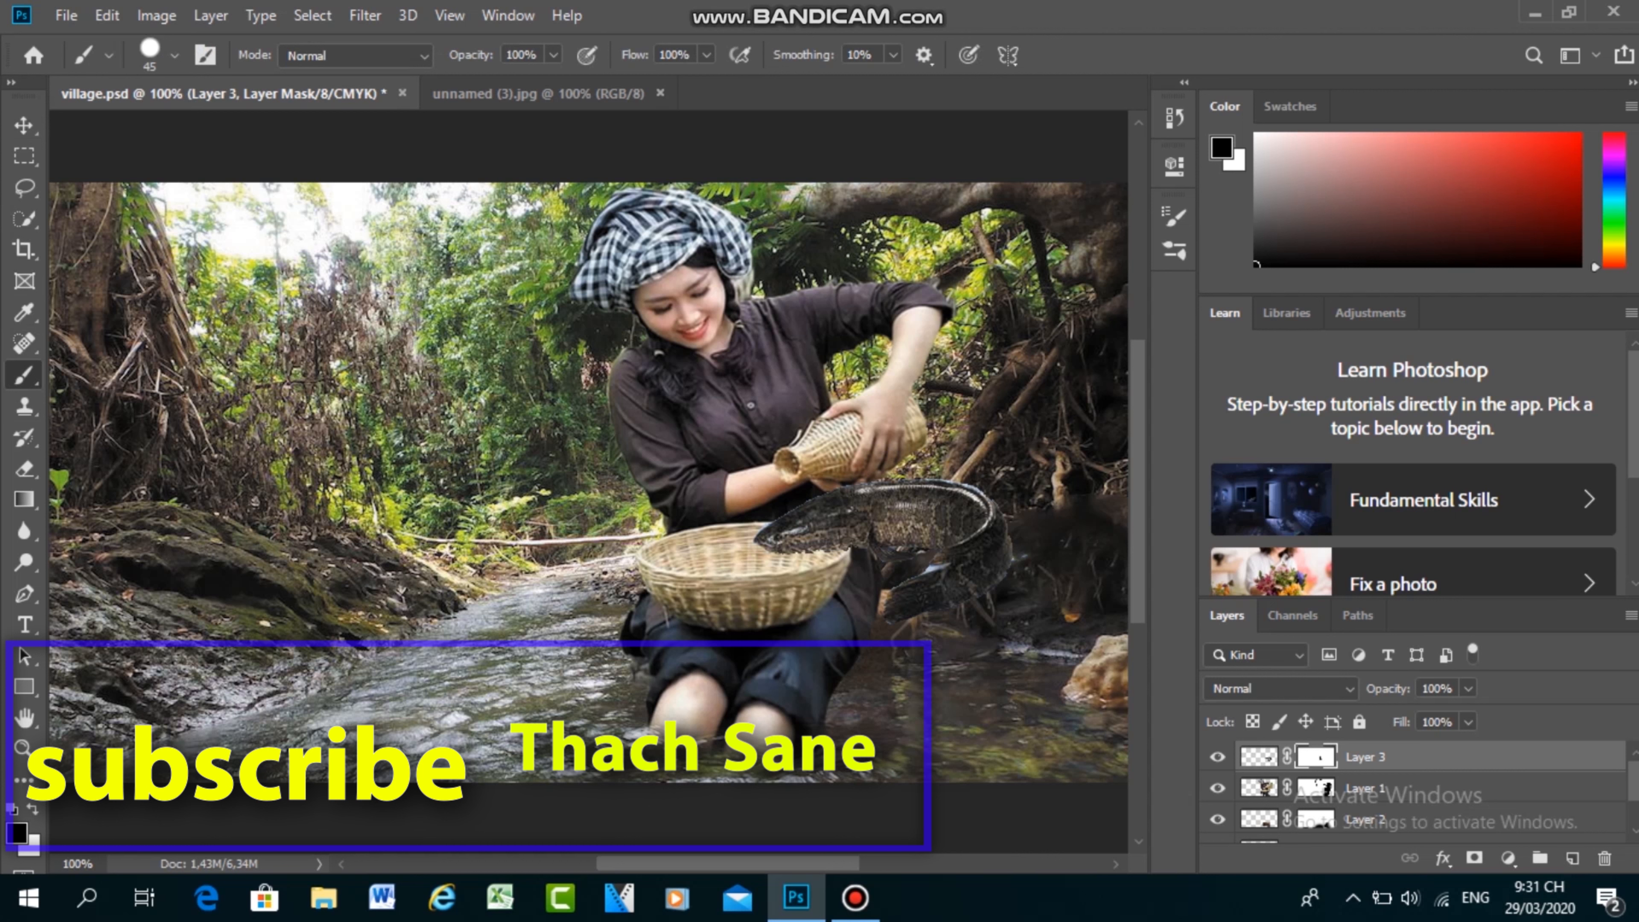
{"action": "key", "text": "bracketleft"}
Step: Move the fish up over the woven trap and rotate it about -31.7° so its head points down into the round basket
{"action": "key", "text": "v"}
{"action": "left_click_drag", "start_coordinate": [916, 510], "coordinate": [886, 446]}
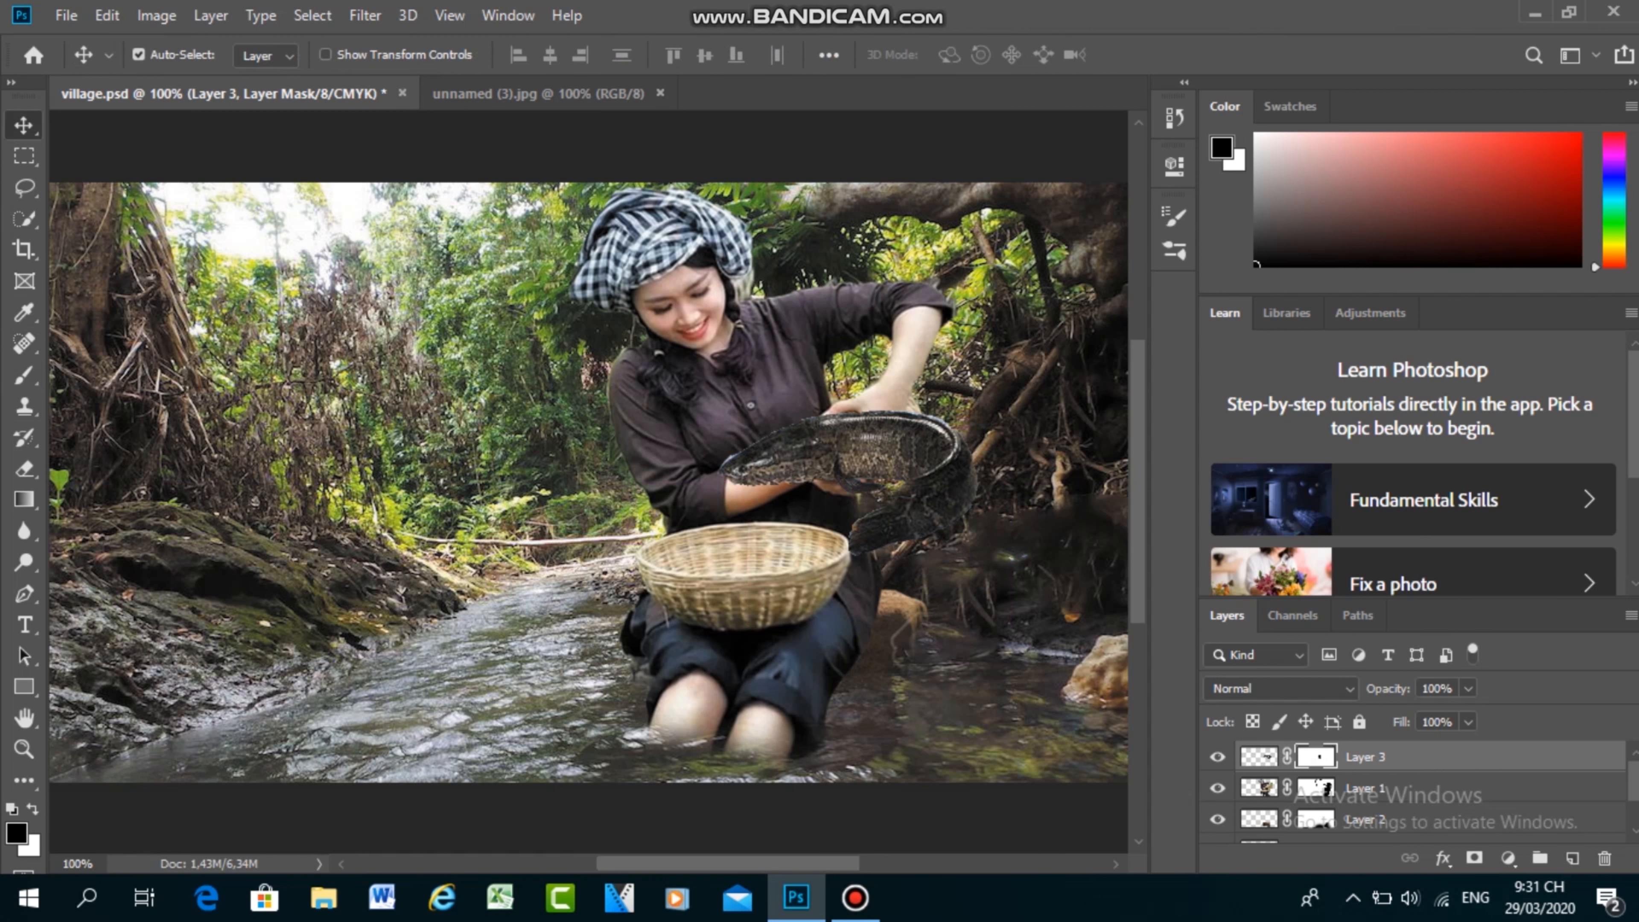
{"action": "key", "text": "ctrl+t"}
{"action": "left_click_drag", "start_coordinate": [697, 408], "coordinate": [668, 462]}
{"action": "left_click_drag", "start_coordinate": [829, 464], "coordinate": [800, 418]}
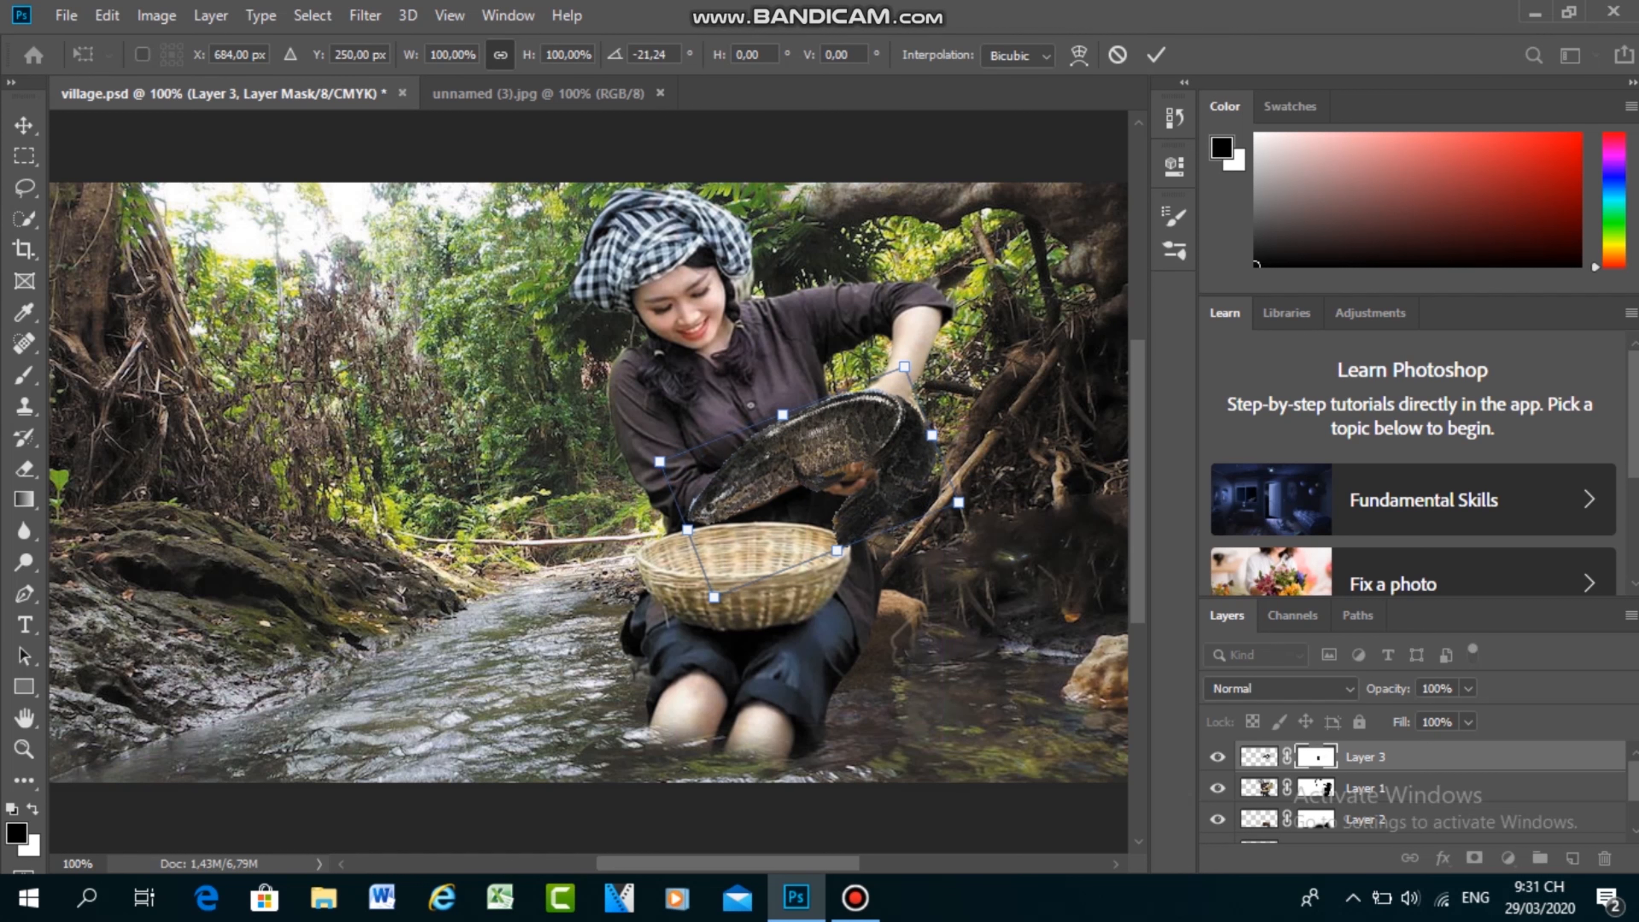
{"action": "left_click_drag", "start_coordinate": [920, 319], "coordinate": [894, 303]}
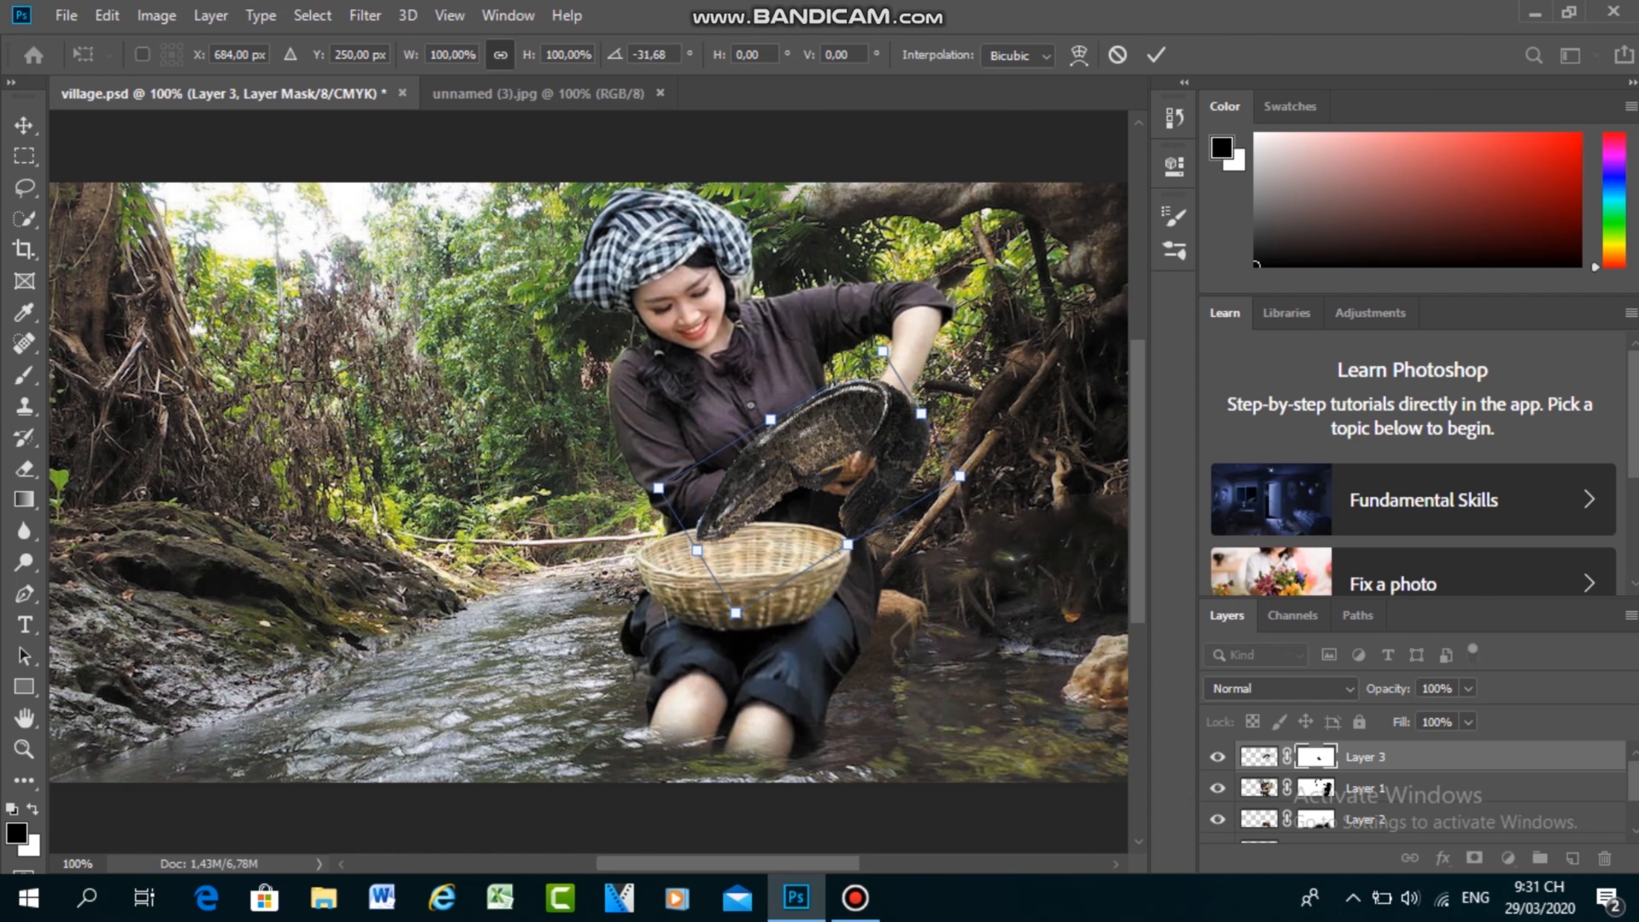
{"action": "left_click", "coordinate": [24, 124]}
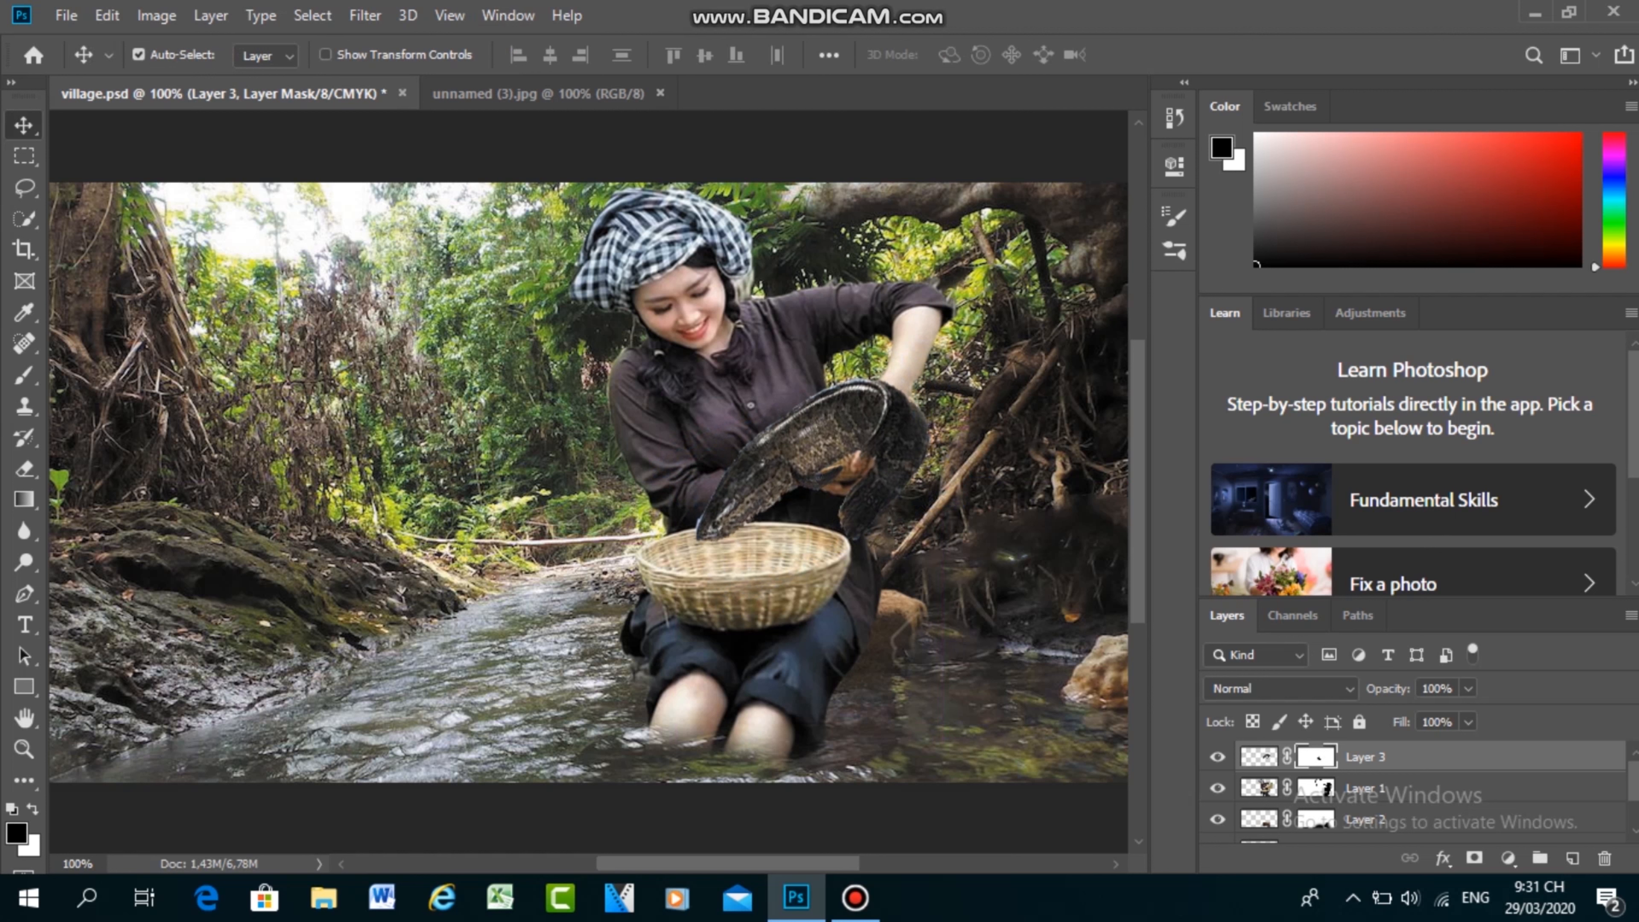
Step: Choose the soft round 30 px brush and mask out the fish's rear body and tail so only its head emerges from the woven trap
{"action": "key", "text": "b"}
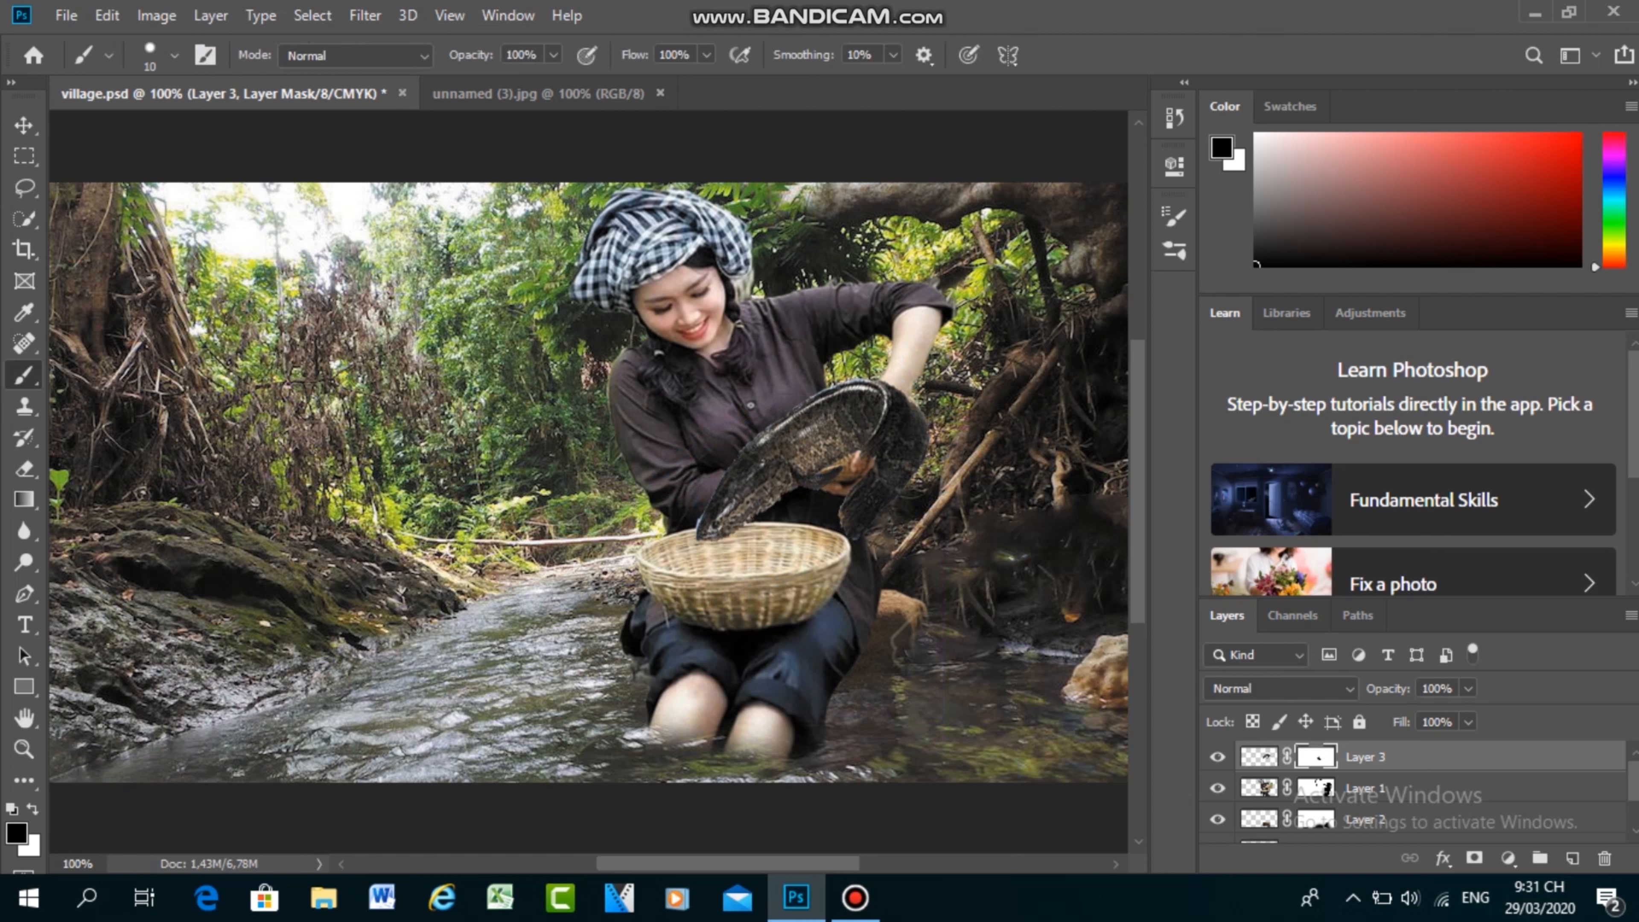
{"action": "left_click", "coordinate": [205, 55]}
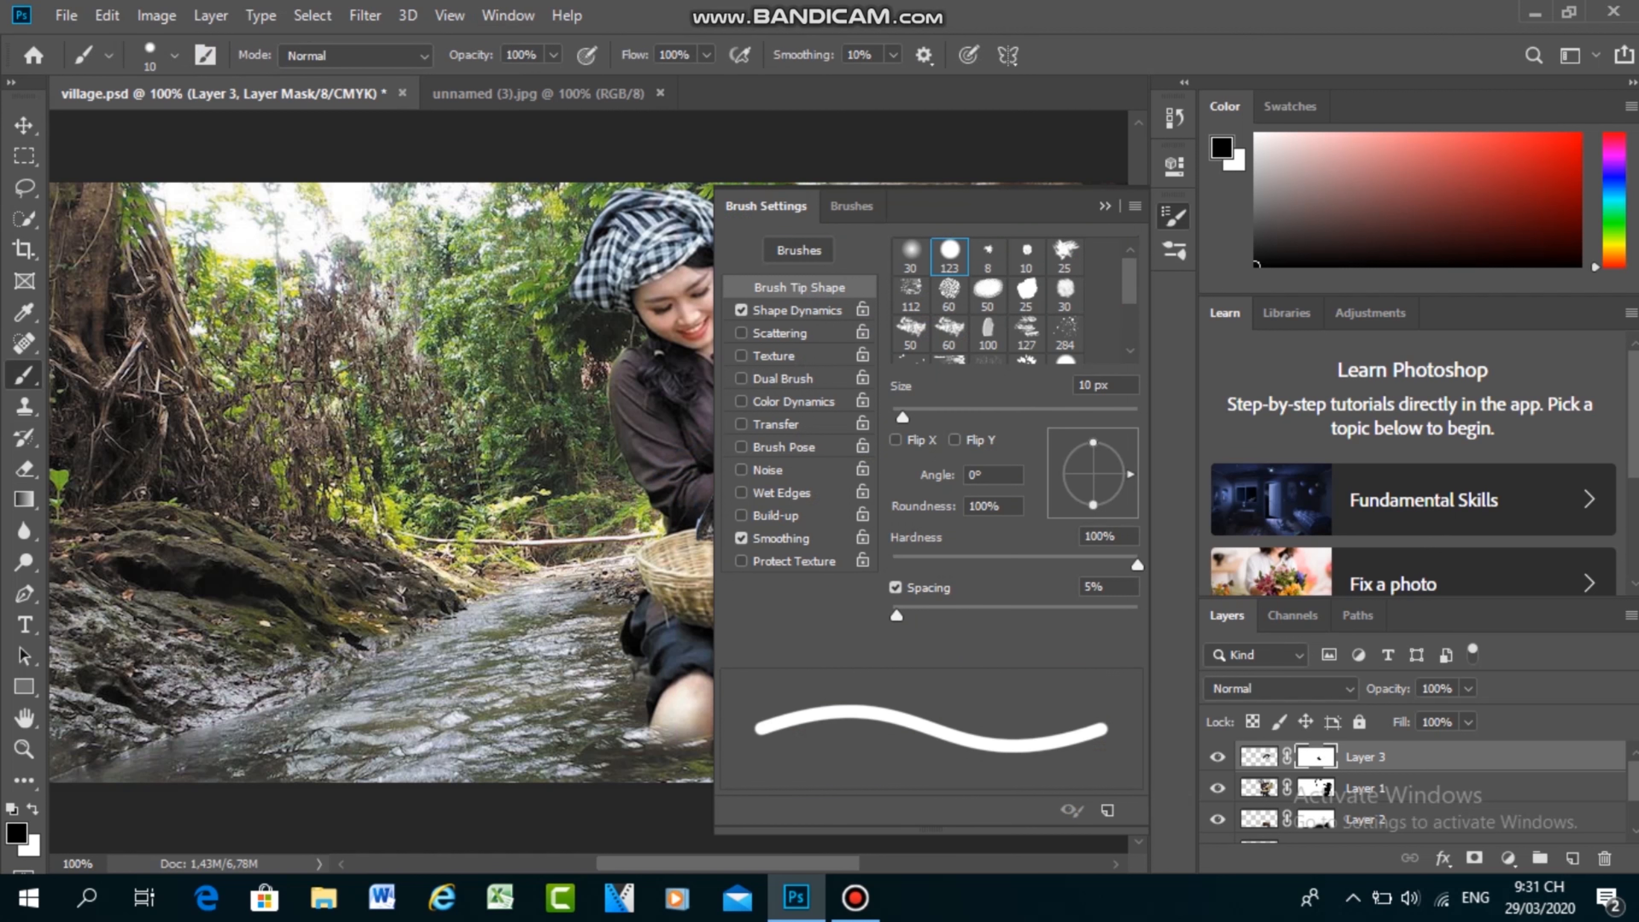
{"action": "left_click", "coordinate": [911, 256]}
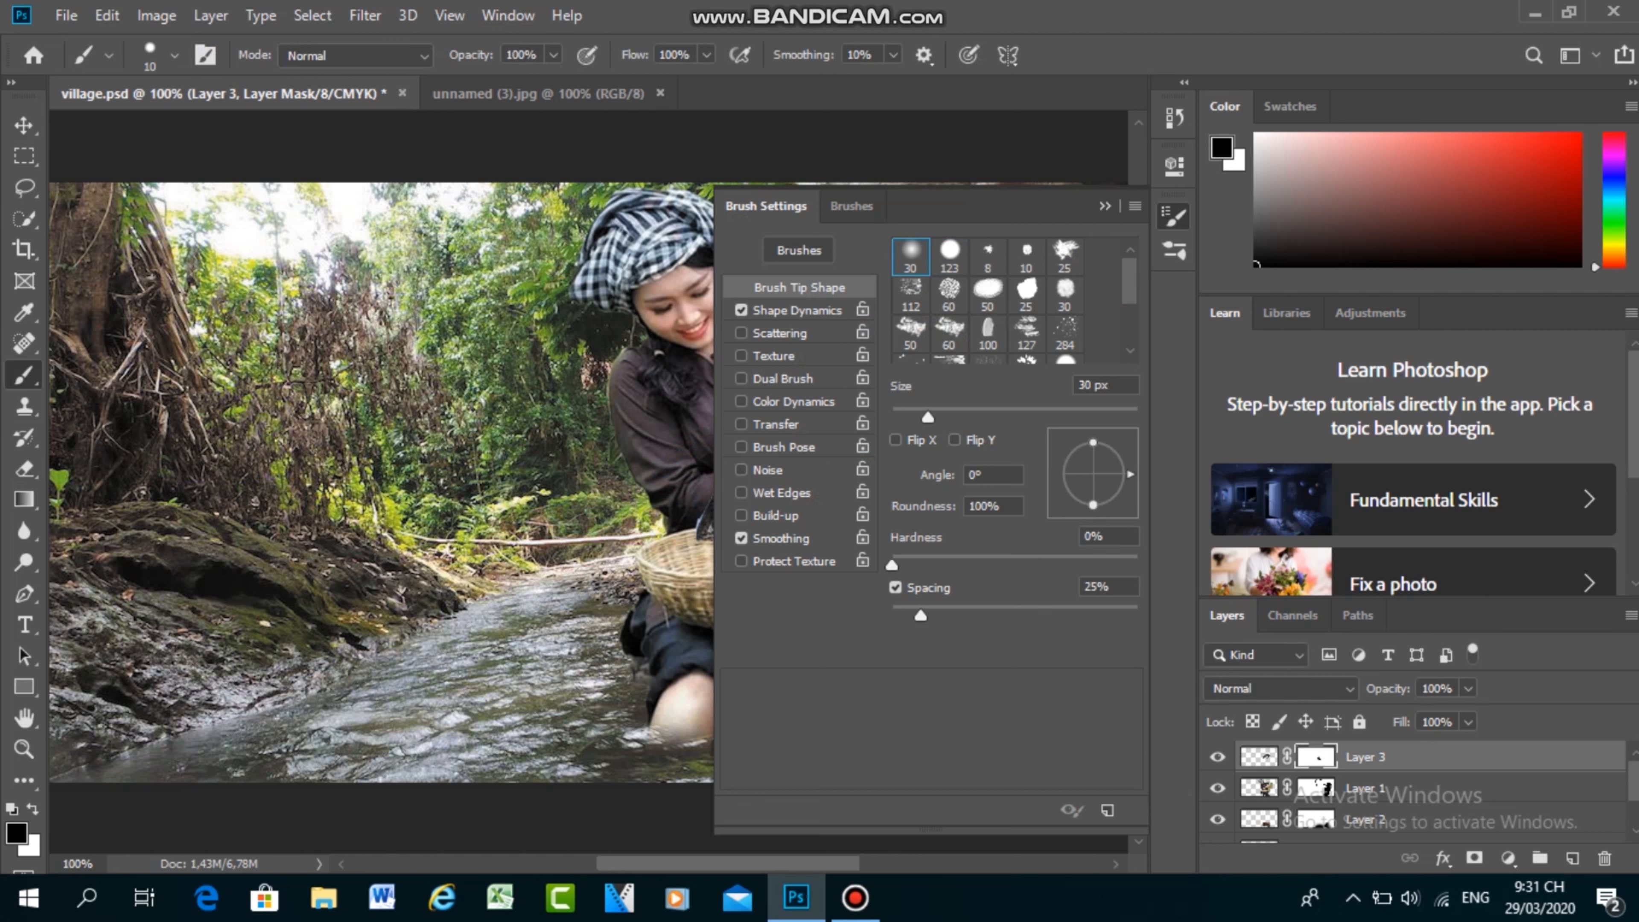
{"action": "left_click", "coordinate": [1105, 206]}
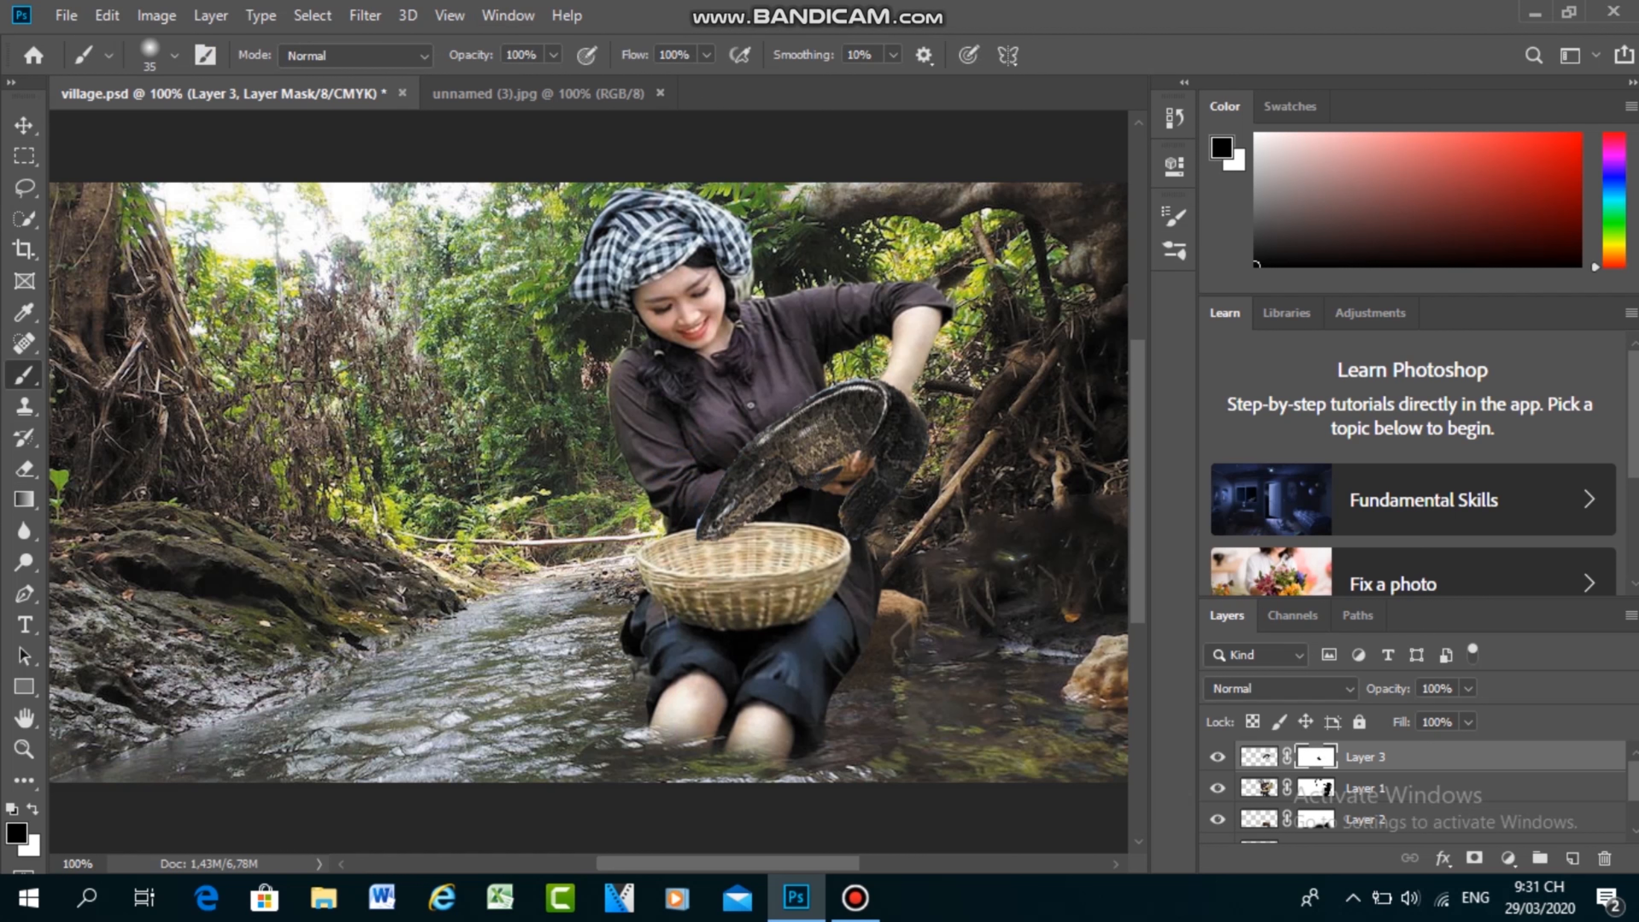
{"action": "mouse_move", "coordinate": [889, 411]}
{"action": "left_mouse_down"}
{"action": "mouse_move", "coordinate": [893, 461]}
{"action": "mouse_move", "coordinate": [854, 395]}
{"action": "mouse_move", "coordinate": [843, 445]}
{"action": "mouse_move", "coordinate": [806, 410]}
{"action": "mouse_move", "coordinate": [782, 437]}
{"action": "mouse_move", "coordinate": [816, 439]}
{"action": "mouse_move", "coordinate": [806, 466]}
{"action": "mouse_move", "coordinate": [777, 449]}
{"action": "mouse_move", "coordinate": [795, 479]}
{"action": "mouse_move", "coordinate": [761, 482]}
{"action": "mouse_move", "coordinate": [774, 472]}
{"action": "left_mouse_up"}
{"action": "left_click", "coordinate": [24, 125]}
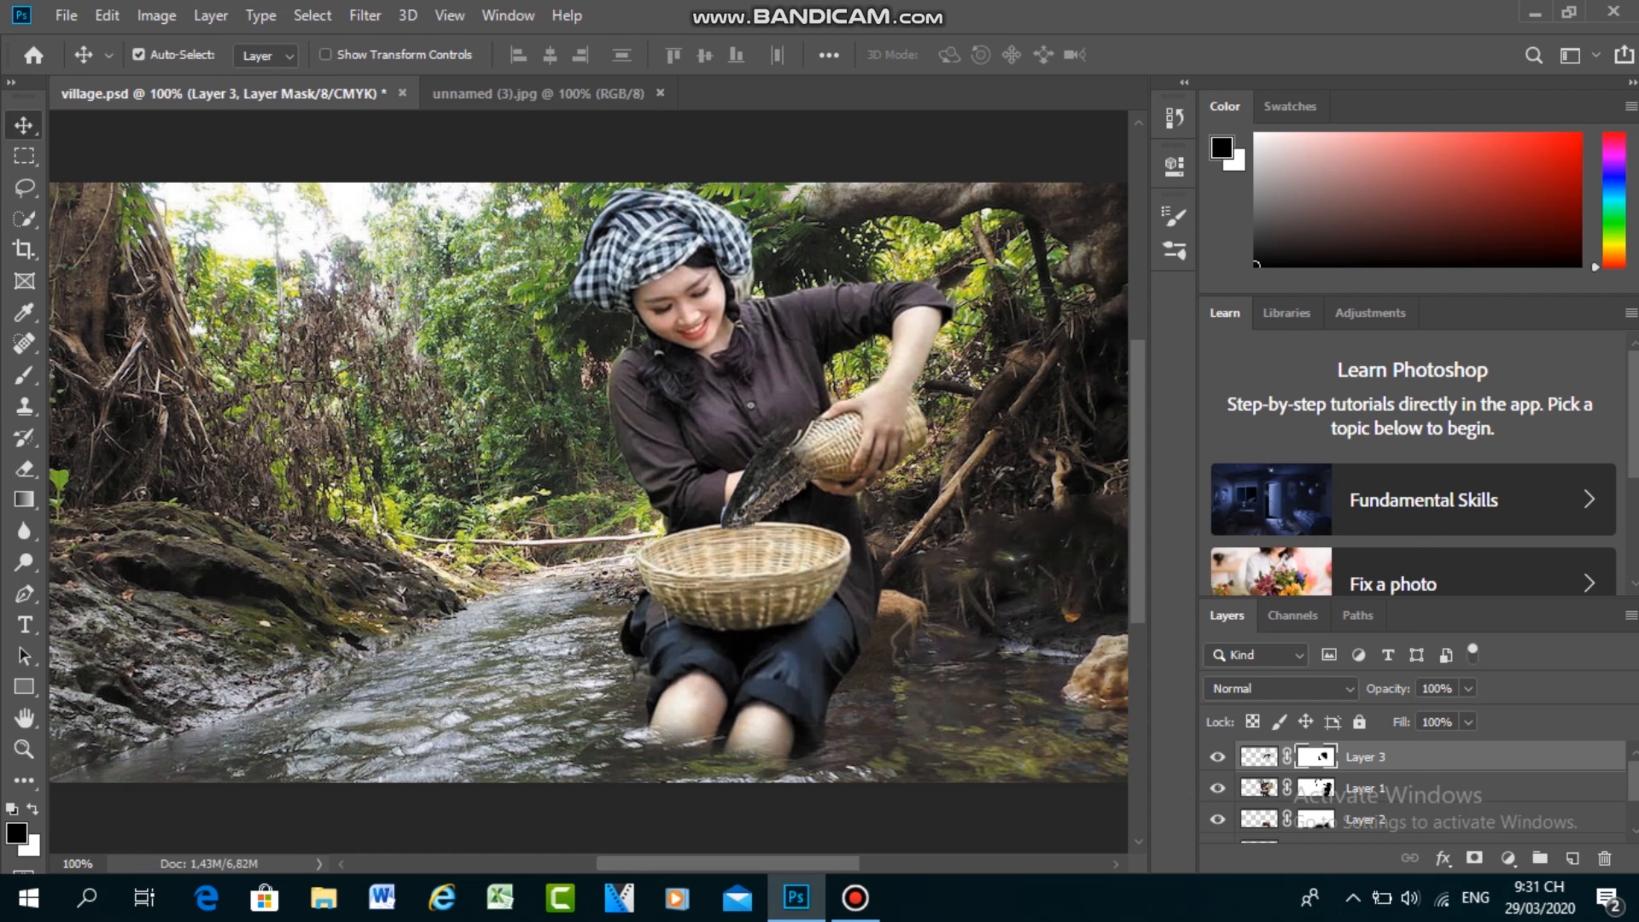
{"action": "left_click", "coordinate": [24, 376]}
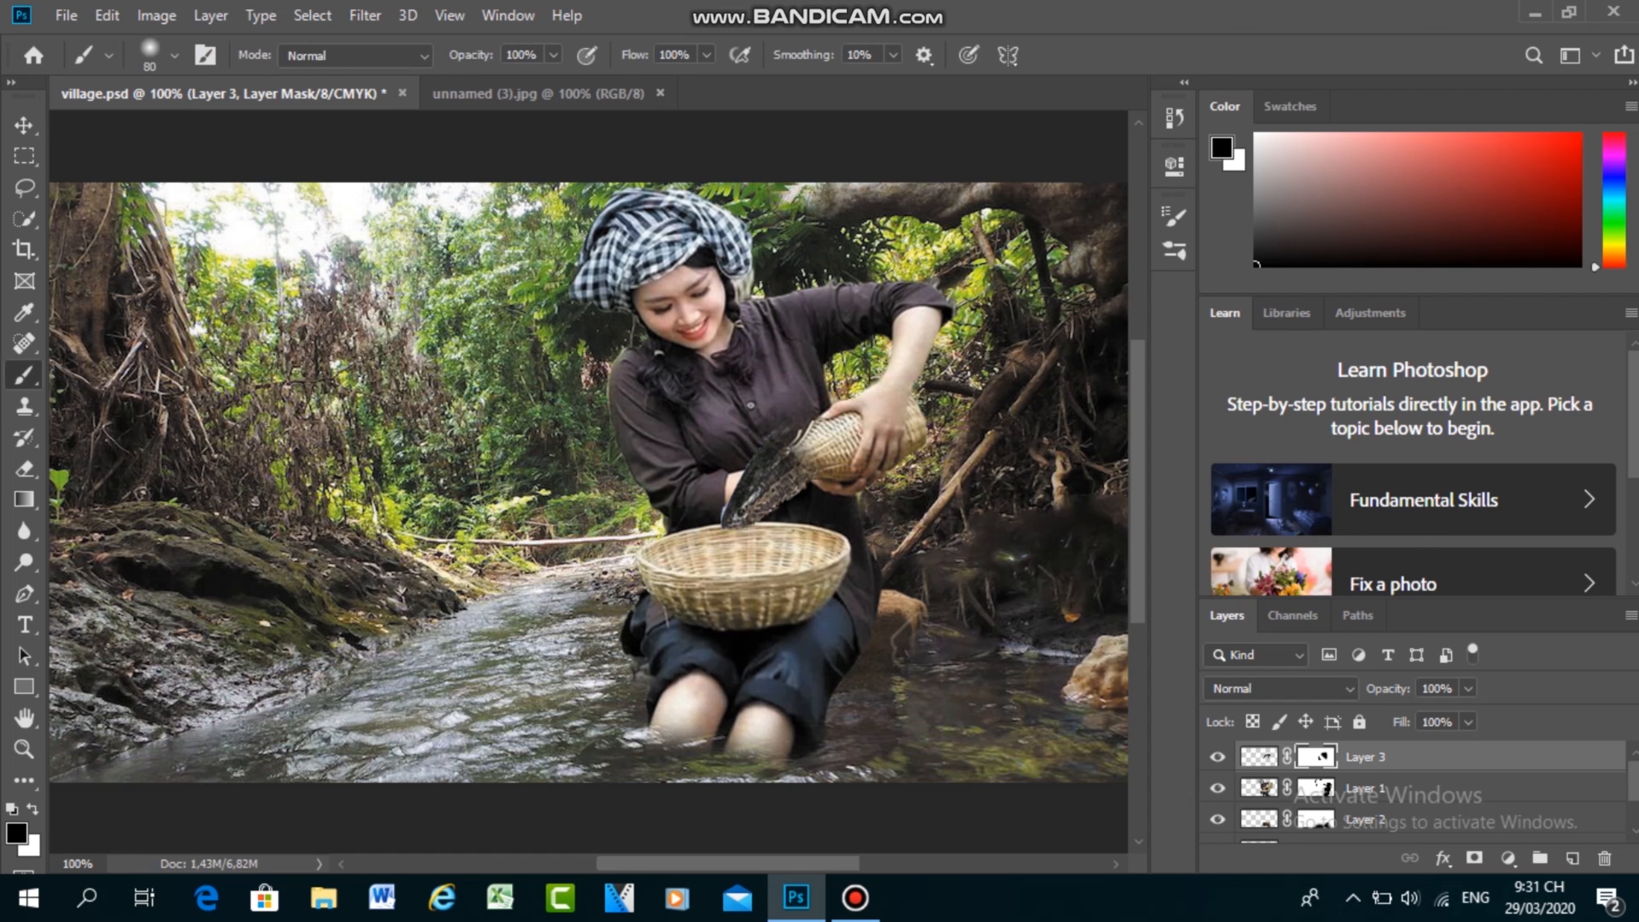
Step: Scale the fish down to 71.67% and move it against the mouth of the woven trap
{"action": "left_click", "coordinate": [784, 417]}
{"action": "left_click", "coordinate": [24, 124]}
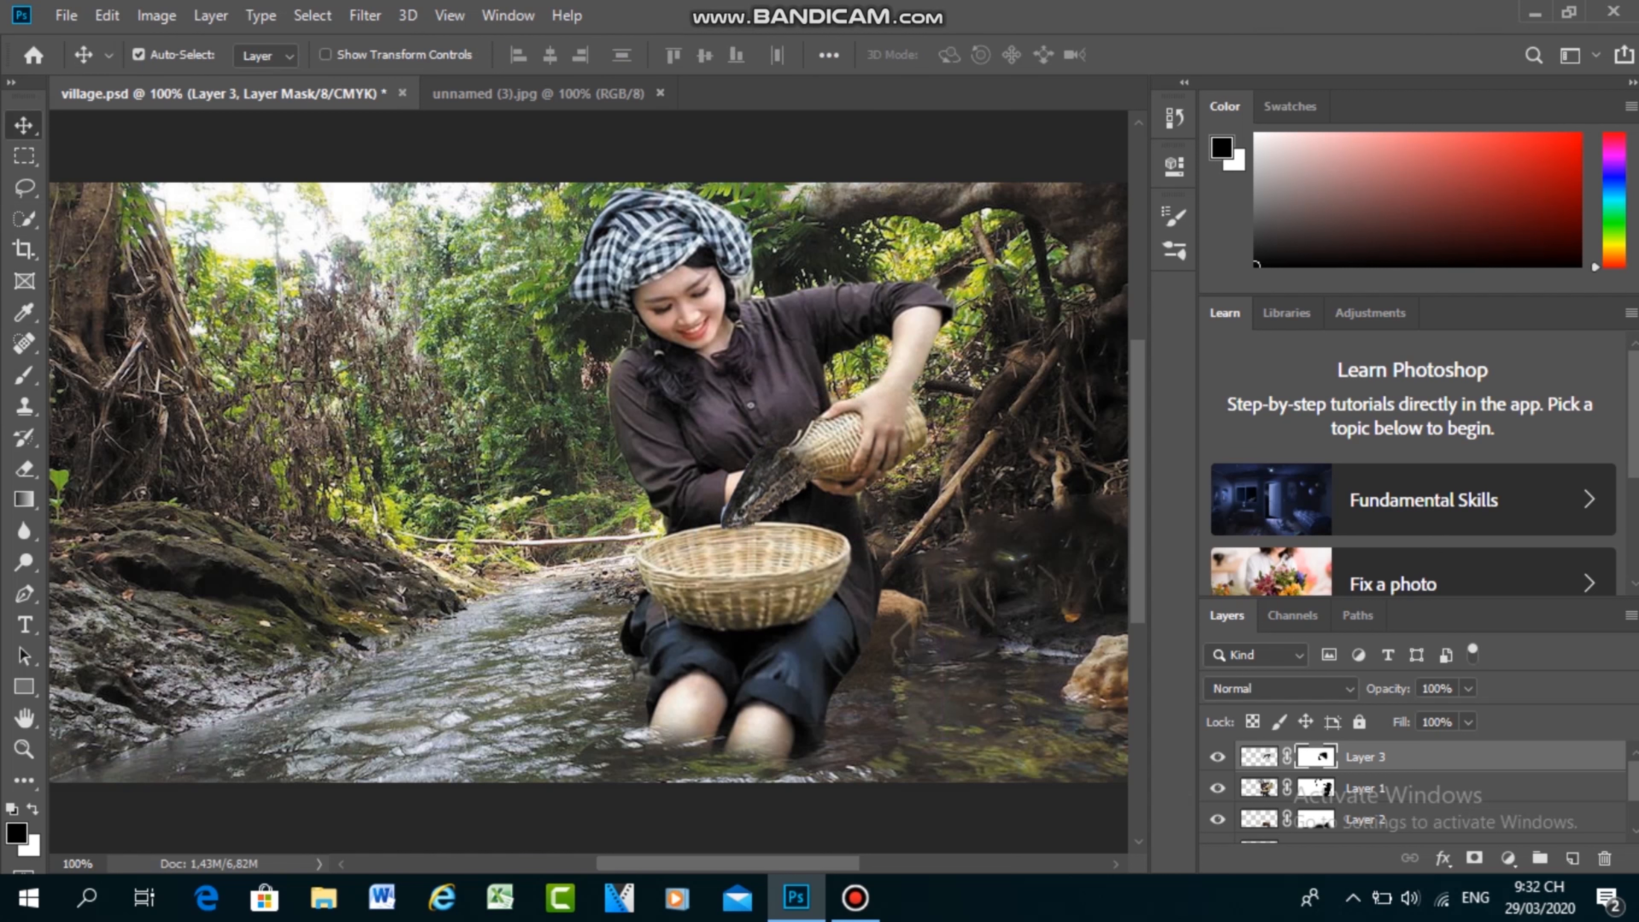
{"action": "key", "text": "ctrl+t"}
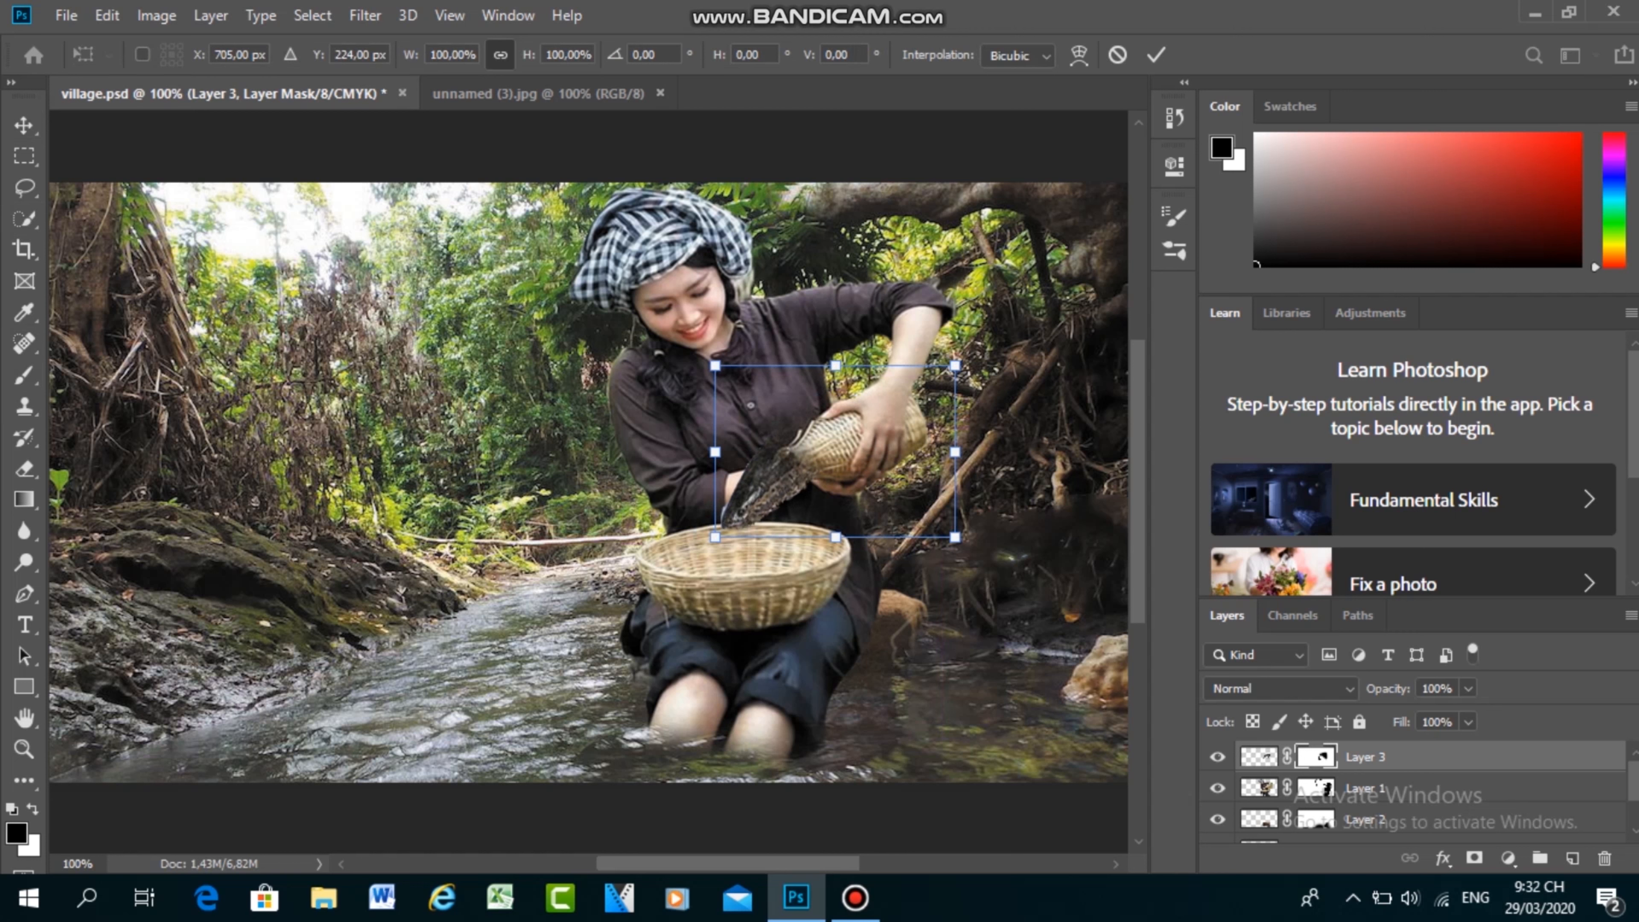
{"action": "left_click_drag", "start_coordinate": [955, 536], "coordinate": [901, 498]}
{"action": "left_click_drag", "start_coordinate": [764, 451], "coordinate": [767, 476]}
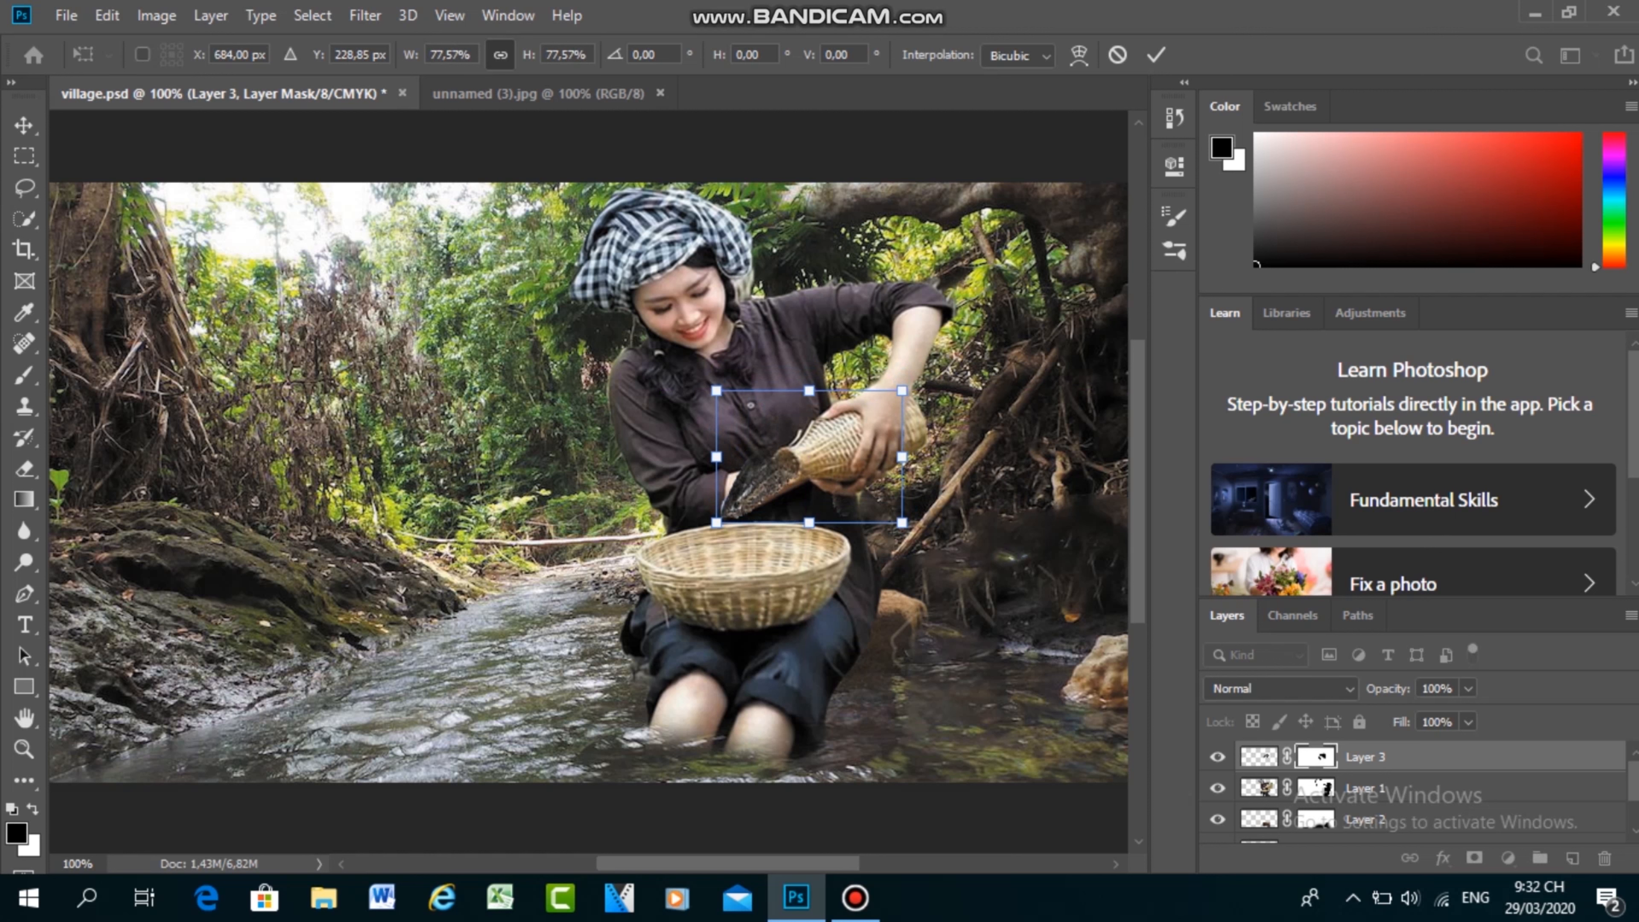
{"action": "left_click_drag", "start_coordinate": [902, 523], "coordinate": [889, 513]}
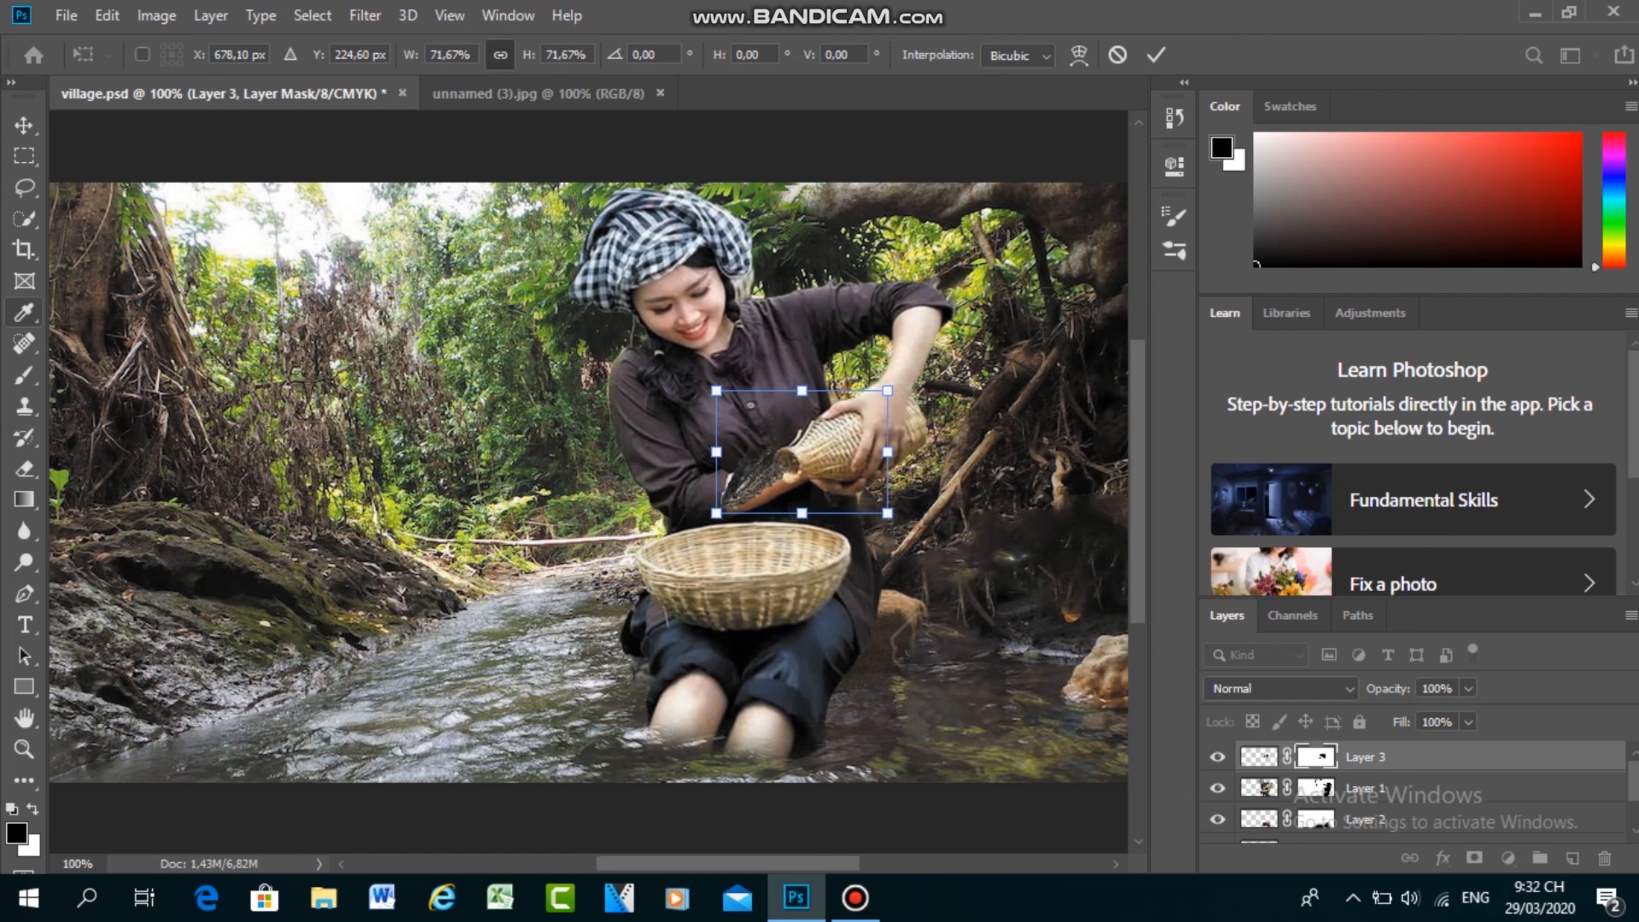
{"action": "left_click", "coordinate": [24, 125]}
{"action": "left_click_drag", "start_coordinate": [750, 466], "coordinate": [770, 466]}
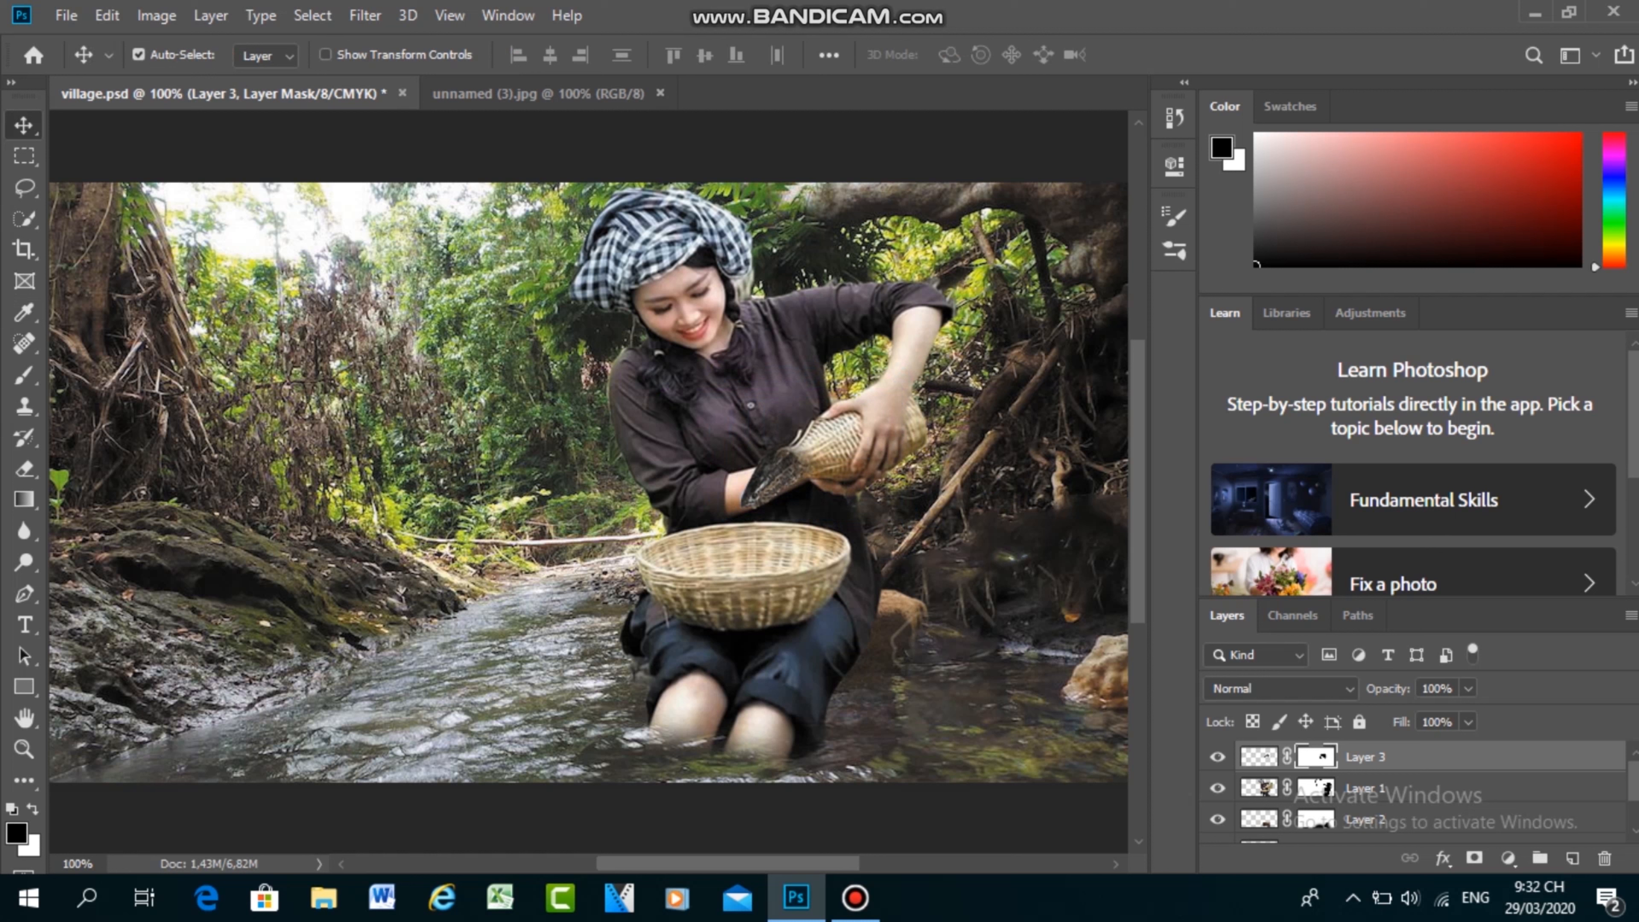
Step: Undo the latest edits to the fish, including its last move against the woven trap
{"action": "left_click", "coordinate": [25, 374]}
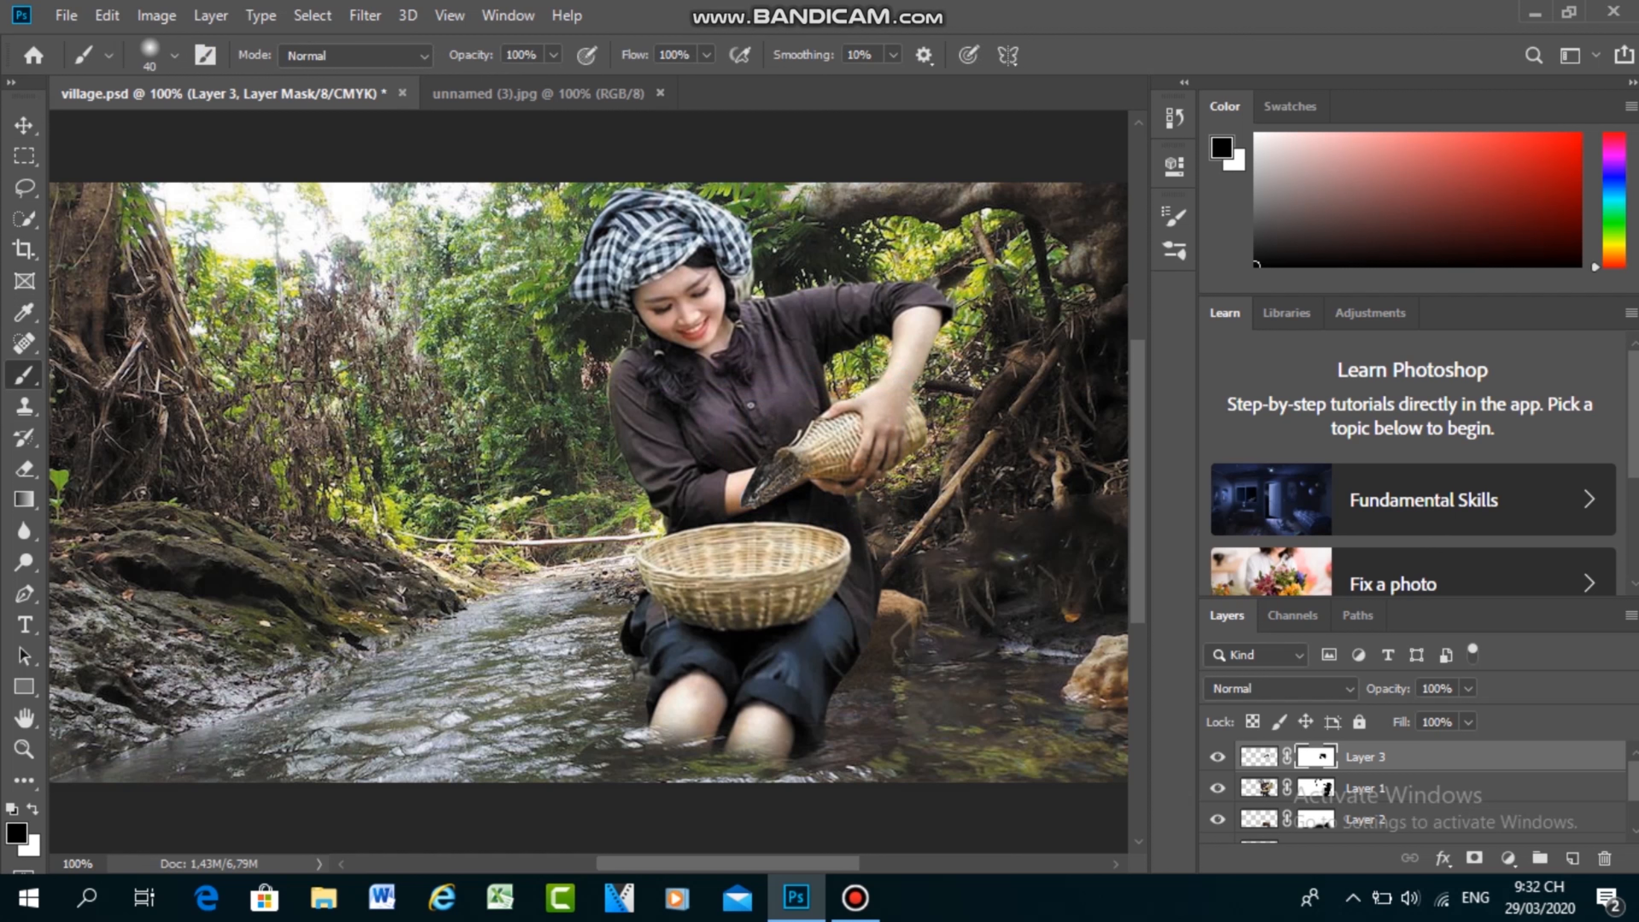
{"action": "left_click", "coordinate": [23, 124]}
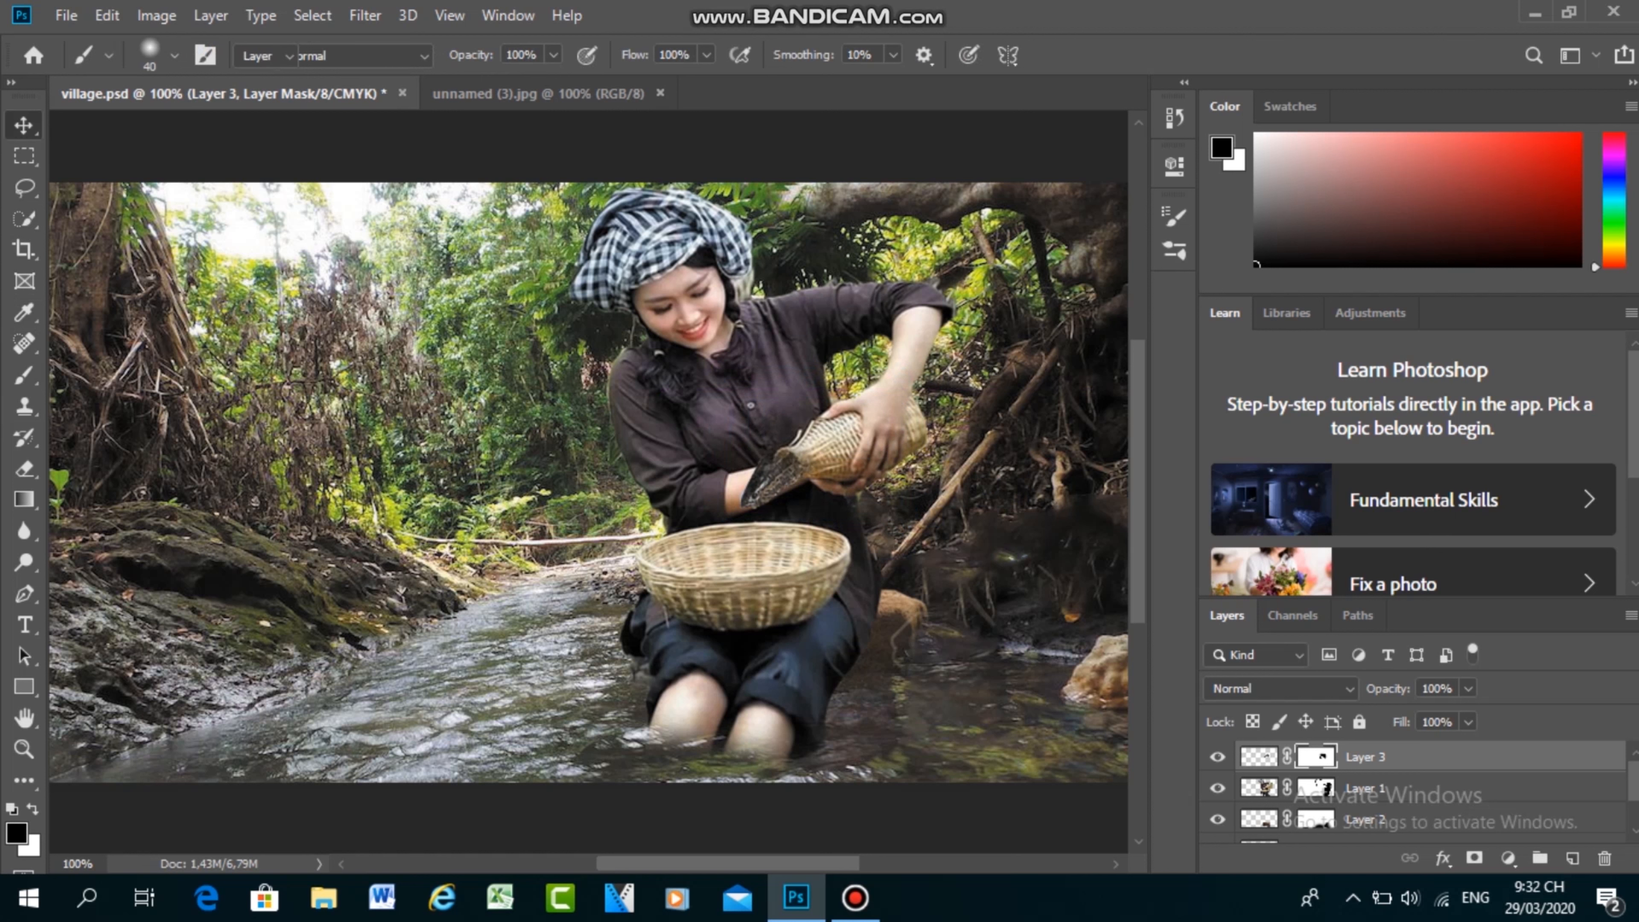
{"action": "left_click", "coordinate": [795, 418]}
{"action": "mouse_move", "coordinate": [795, 418]}
{"action": "left_mouse_down"}
{"action": "mouse_move", "coordinate": [812, 402]}
{"action": "mouse_move", "coordinate": [795, 418]}
{"action": "left_mouse_up"}
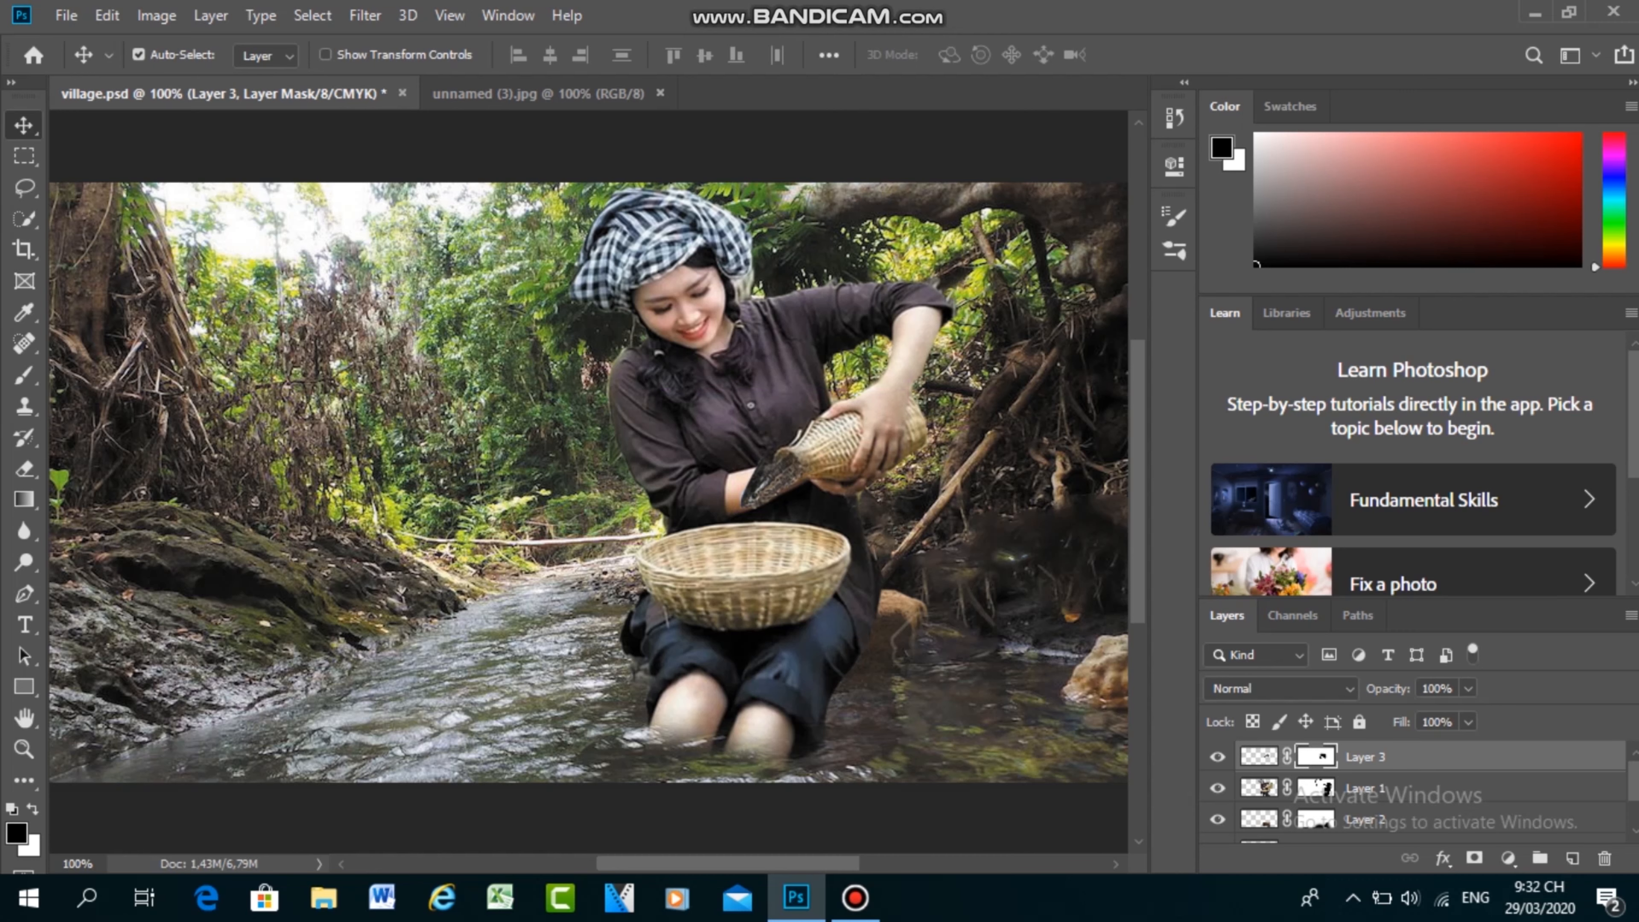
{"action": "key", "text": "ctrl+plus"}
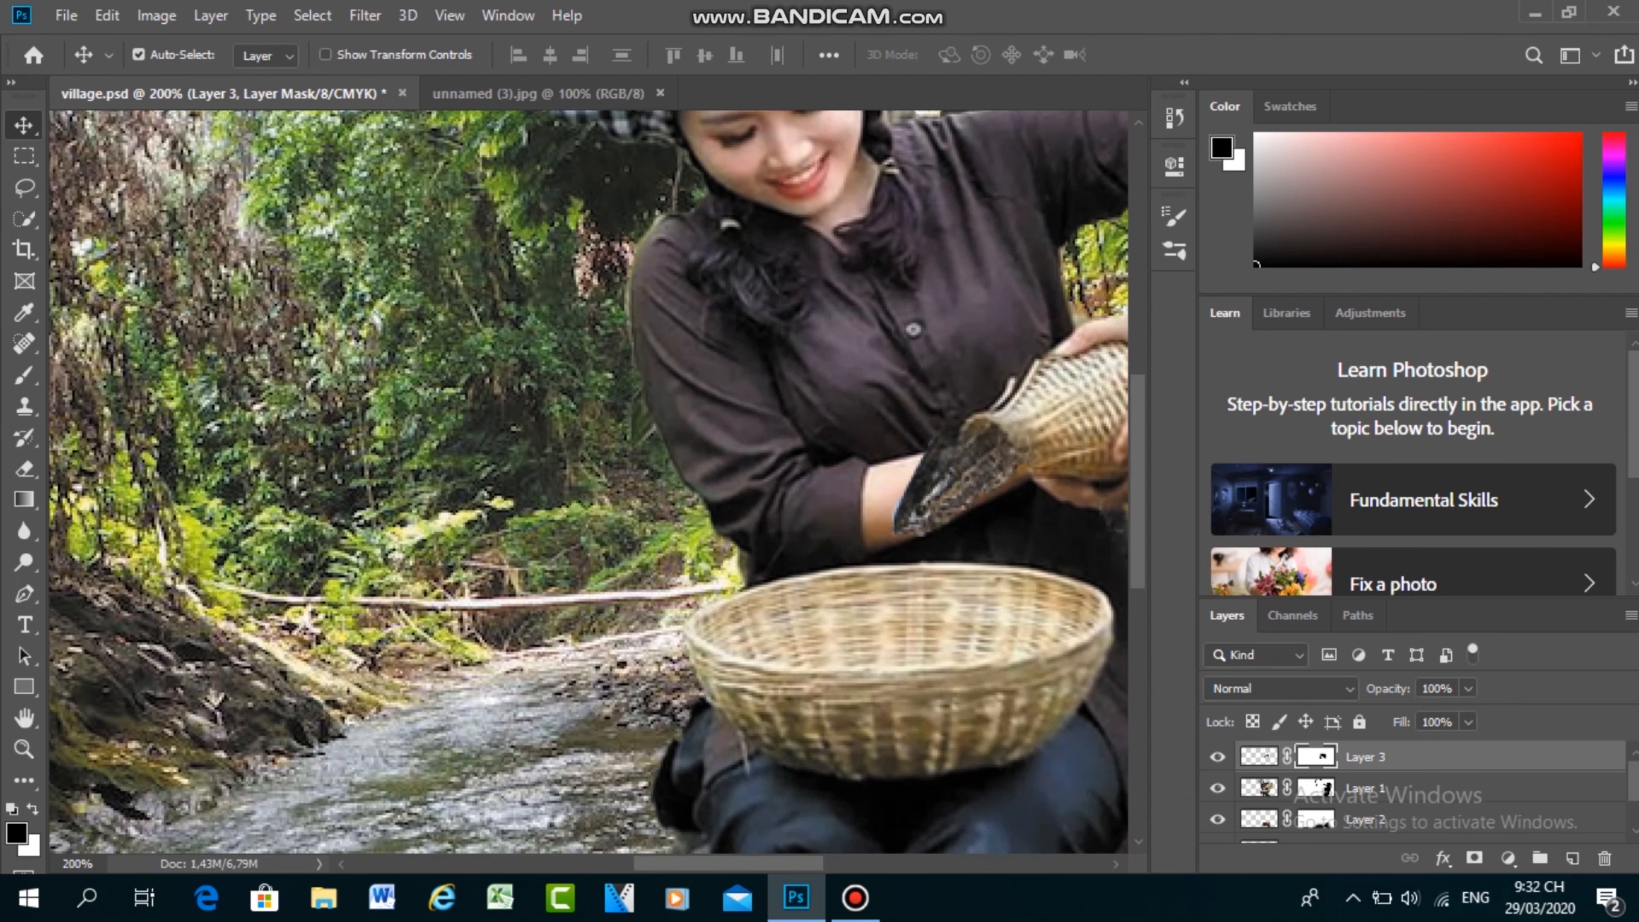
{"action": "key", "text": "ctrl+z"}
{"action": "key", "text": "ctrl+z"}
{"action": "key", "text": "ctrl+z"}
{"action": "key", "text": "ctrl+z"}
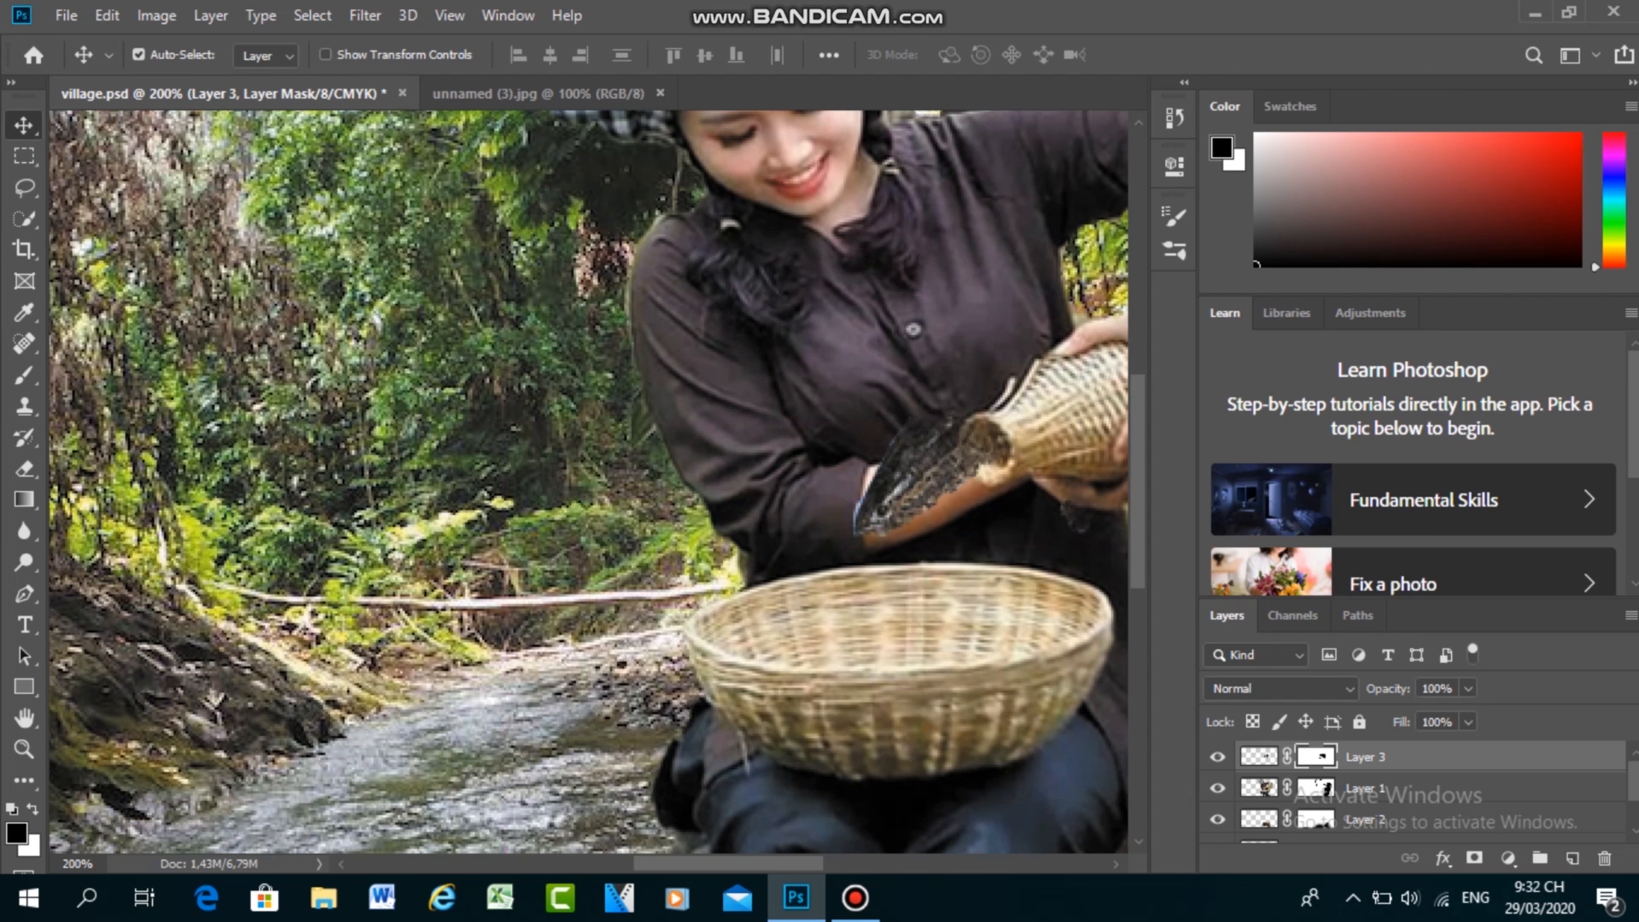
{"action": "key", "text": "ctrl+minus"}
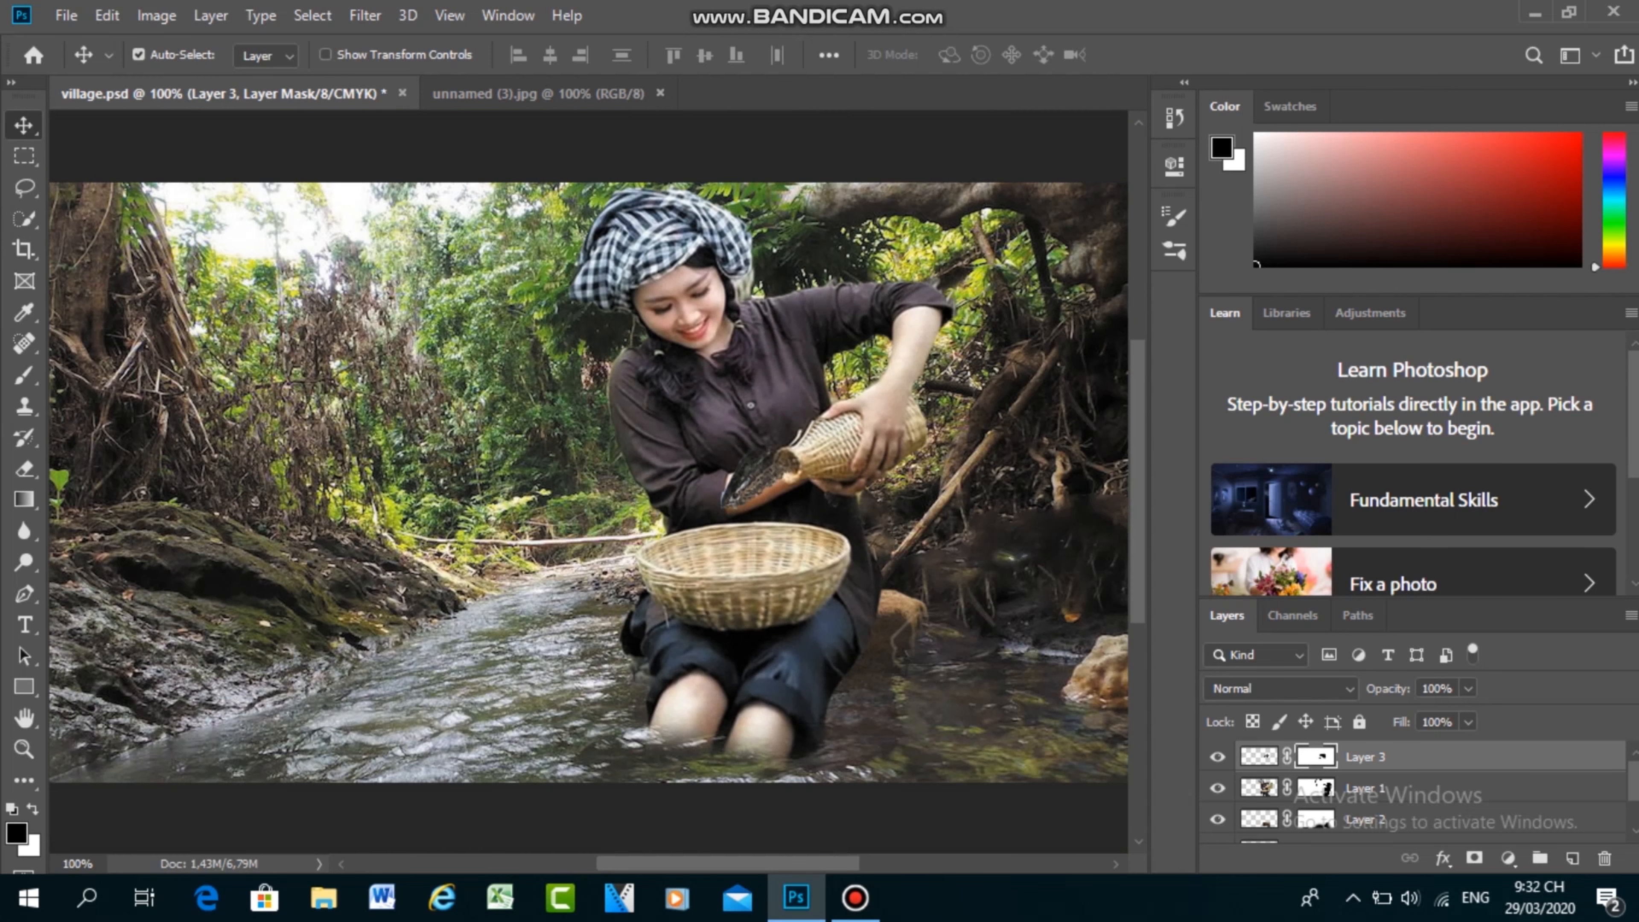
Step: Move the fish against the woven trap's mouth and blend its overlapping edge on the mask with the soft 40 px brush
{"action": "left_click_drag", "start_coordinate": [779, 475], "coordinate": [797, 473]}
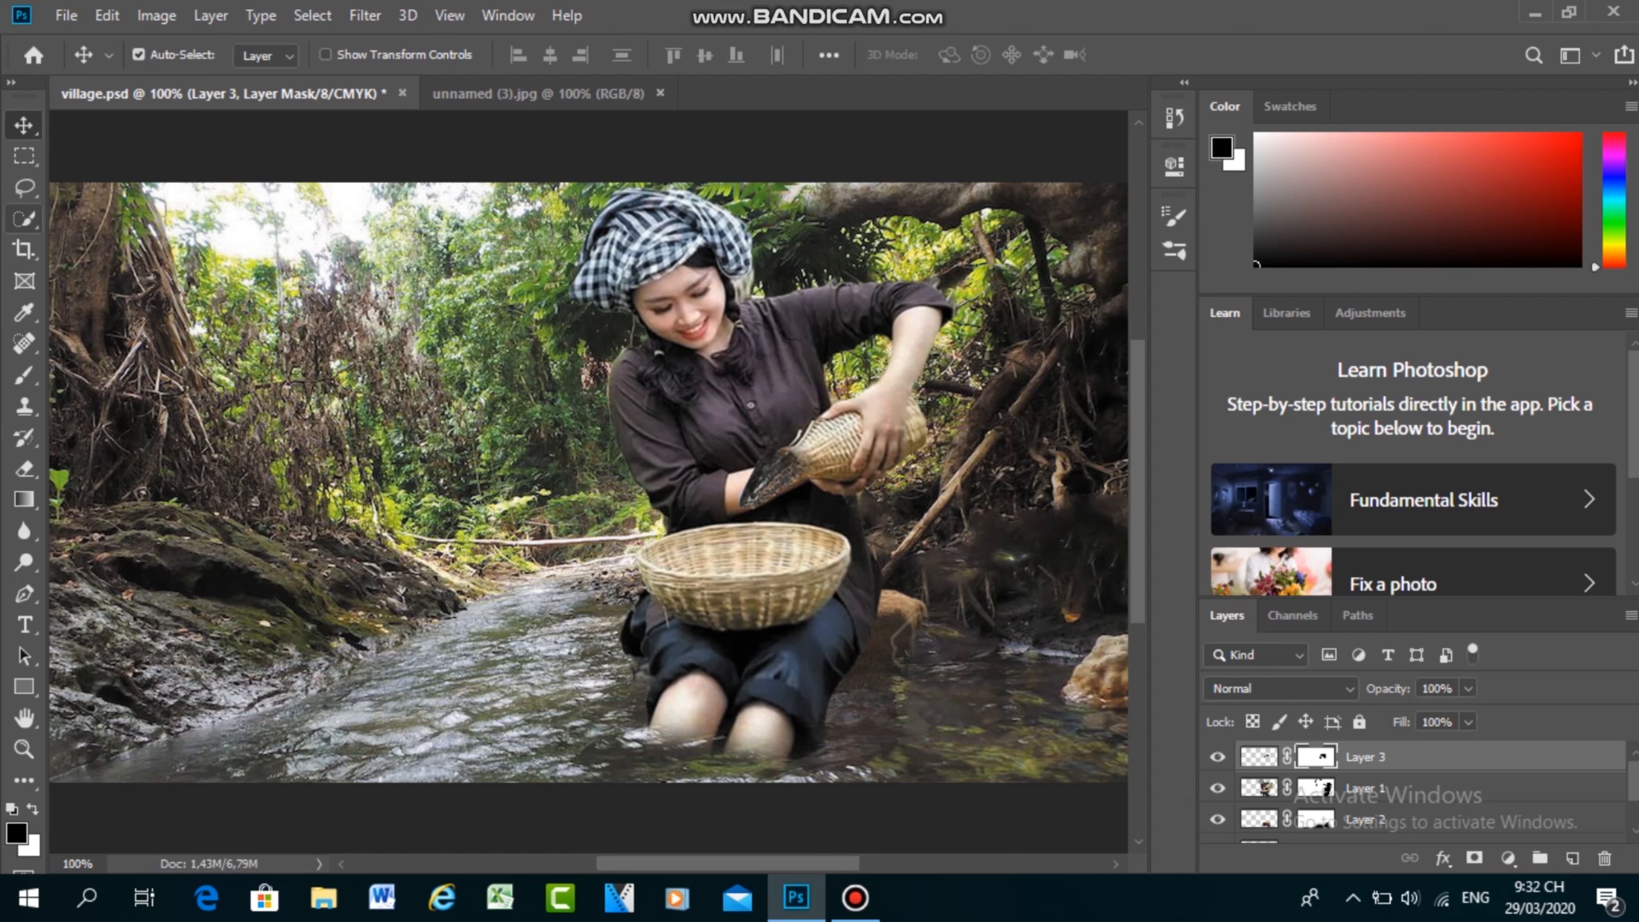
{"action": "left_click", "coordinate": [24, 374]}
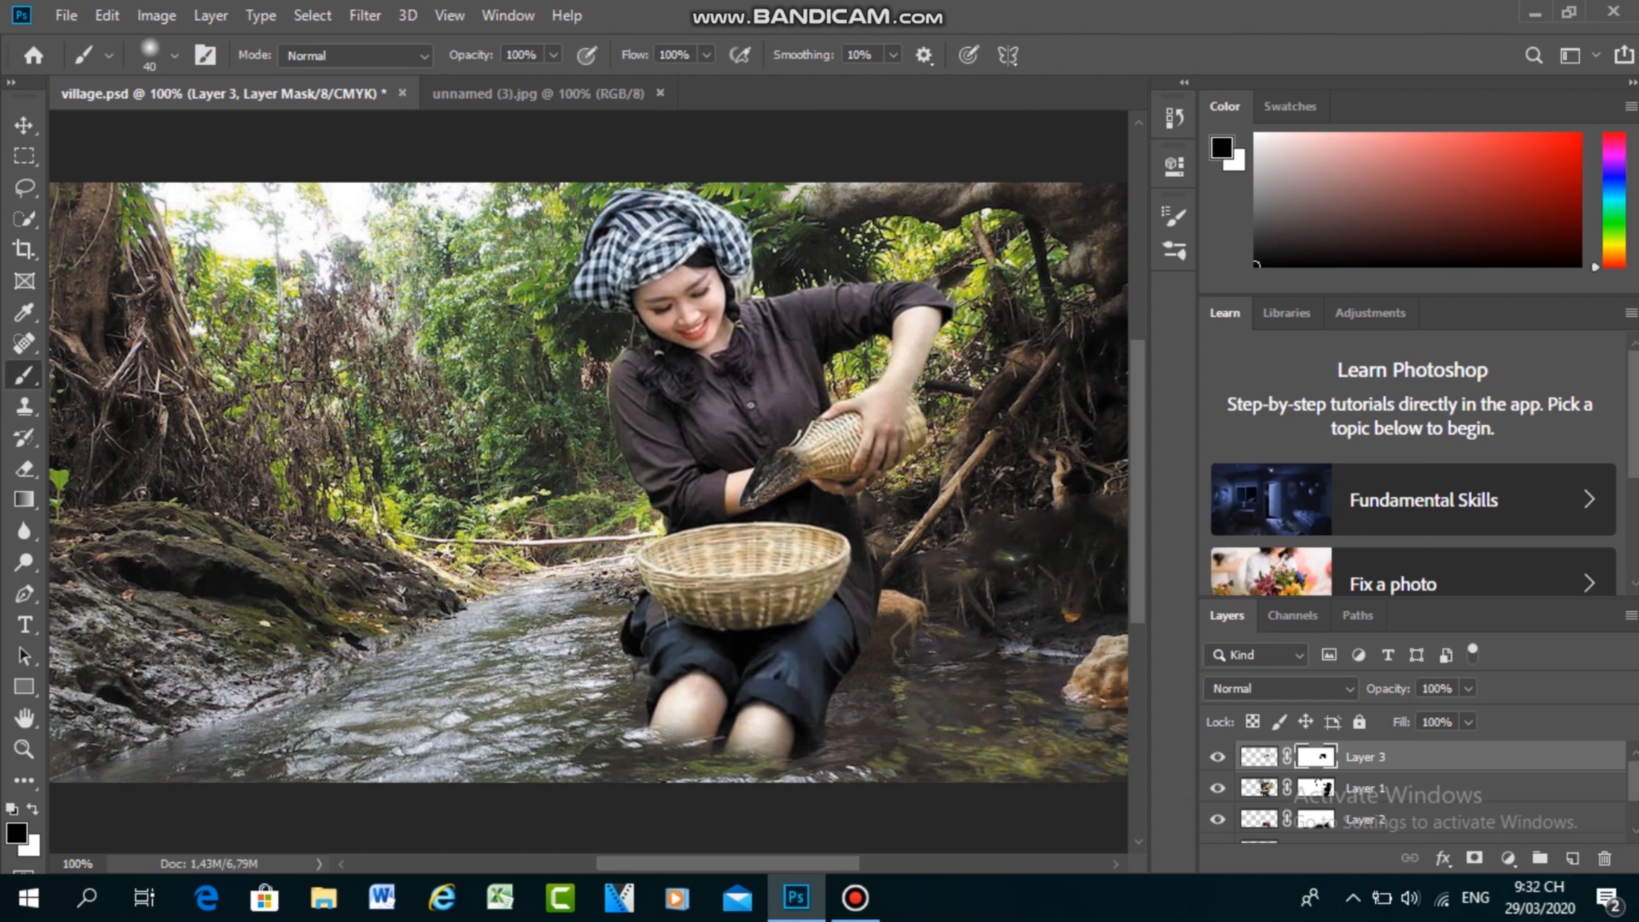
{"action": "left_click", "coordinate": [816, 461]}
{"action": "left_click", "coordinate": [809, 465]}
{"action": "left_click", "coordinate": [796, 451]}
{"action": "left_click", "coordinate": [772, 463]}
{"action": "key", "text": "v"}
{"action": "mouse_move", "coordinate": [770, 425]}
{"action": "left_mouse_down"}
{"action": "mouse_move", "coordinate": [797, 405]}
{"action": "mouse_move", "coordinate": [768, 423]}
{"action": "left_mouse_up"}
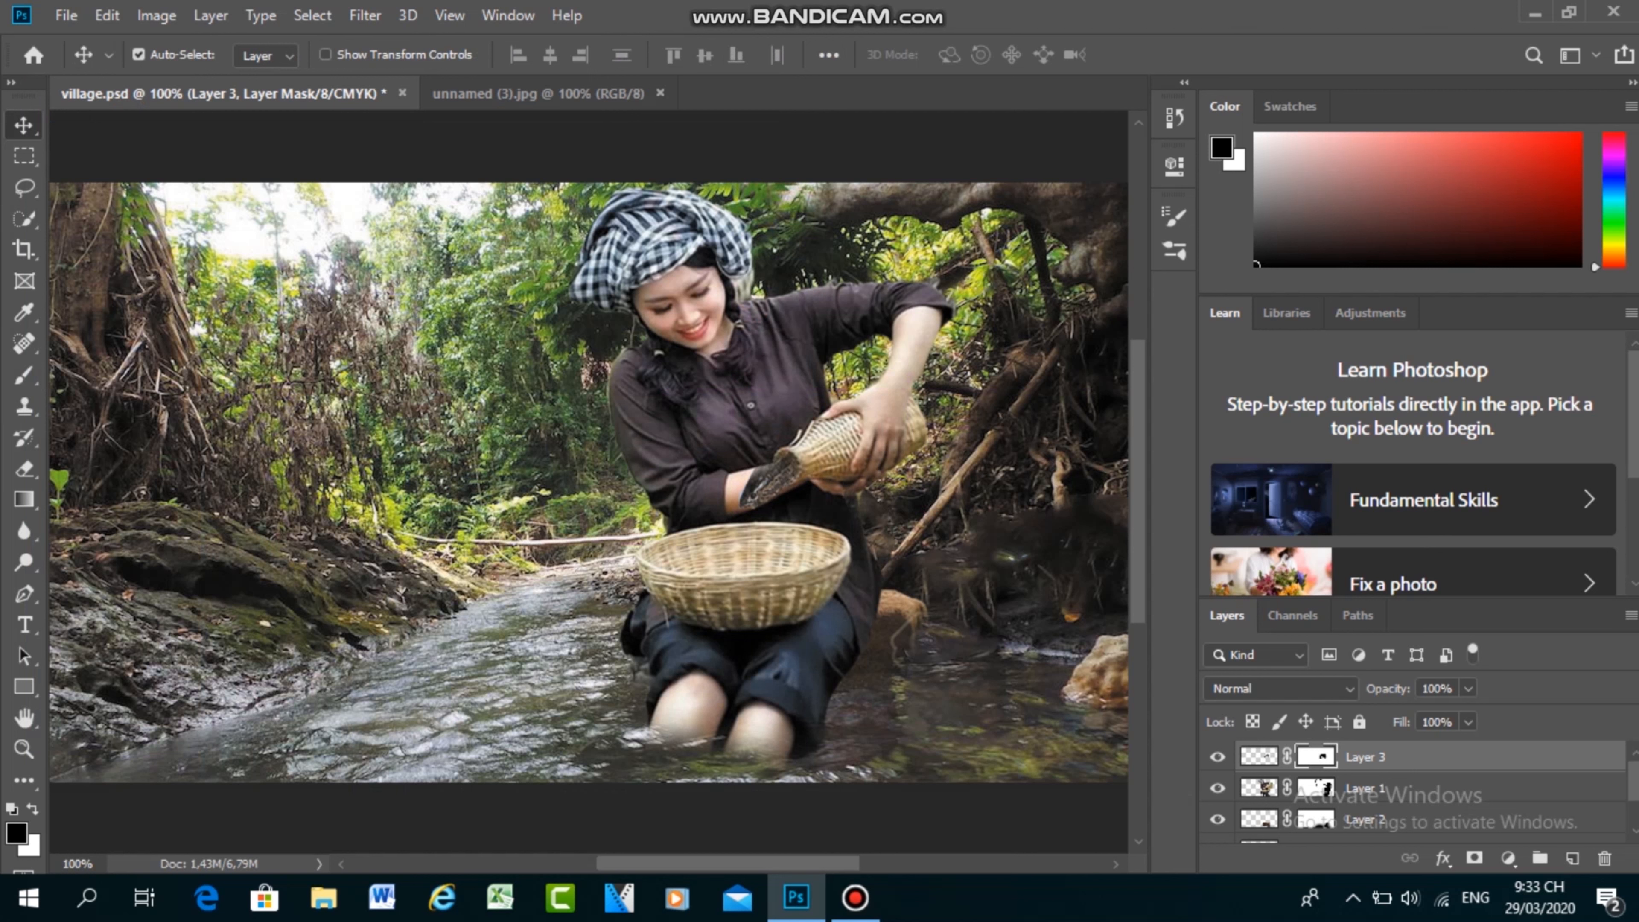
Step: Undo the fish's repositioning, scaling, rear-body masking and rotation, back to its unrotated placement beside the round basket
{"action": "key", "text": "ctrl"}
{"action": "key", "text": "ctrl"}
{"action": "left_click_drag", "start_coordinate": [798, 471], "coordinate": [794, 496]}
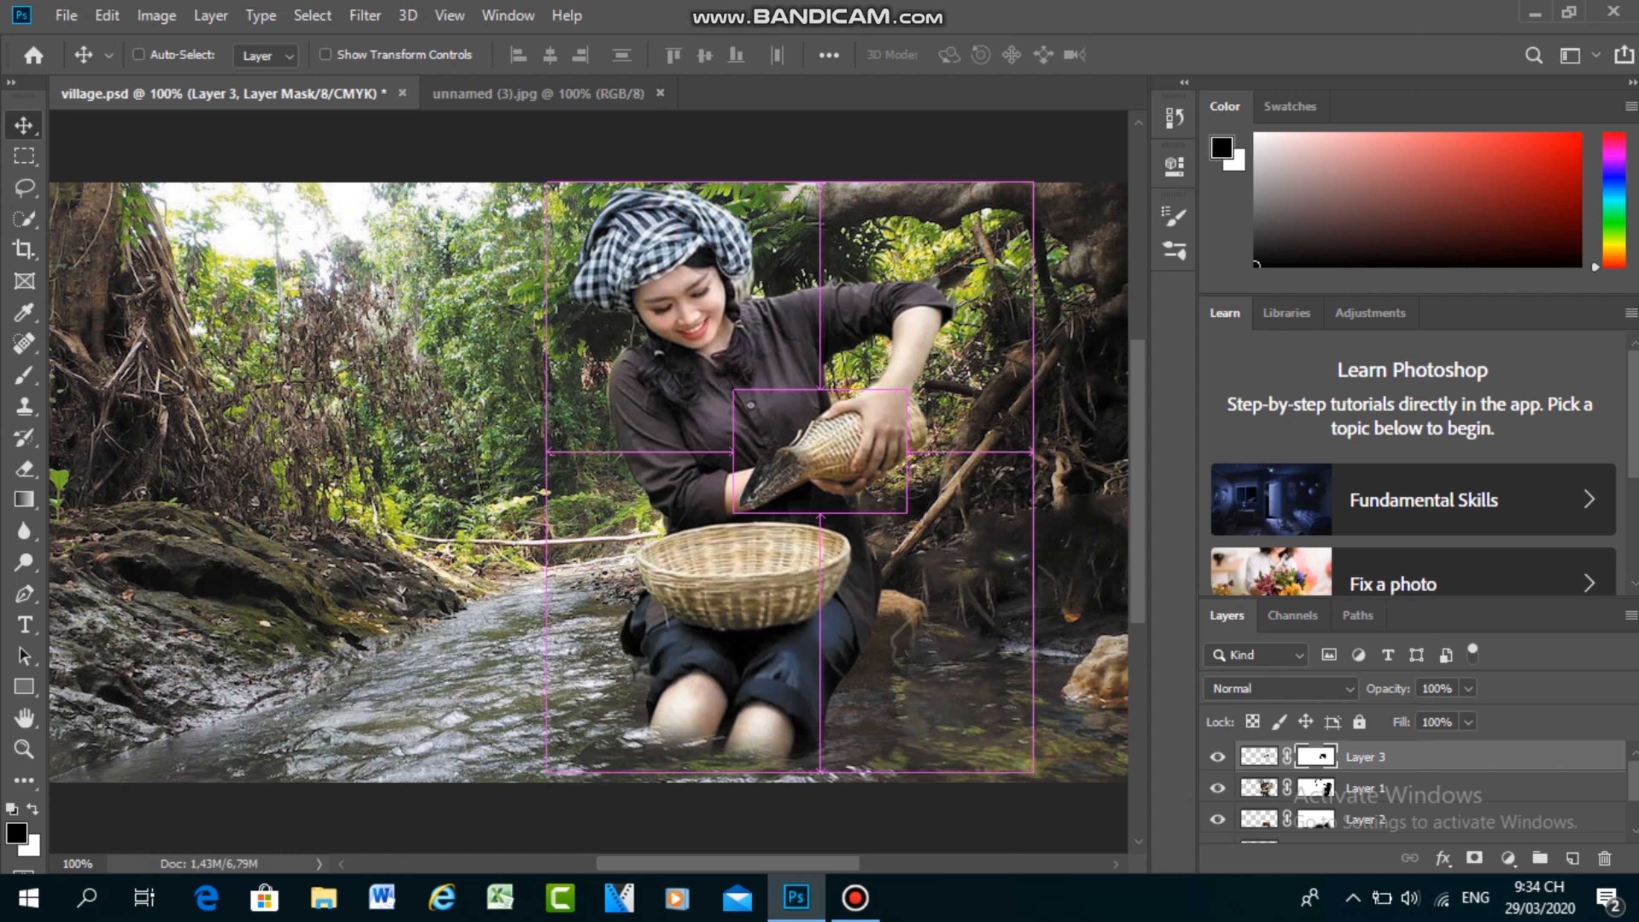
{"action": "left_click_drag", "start_coordinate": [794, 496], "coordinate": [777, 515]}
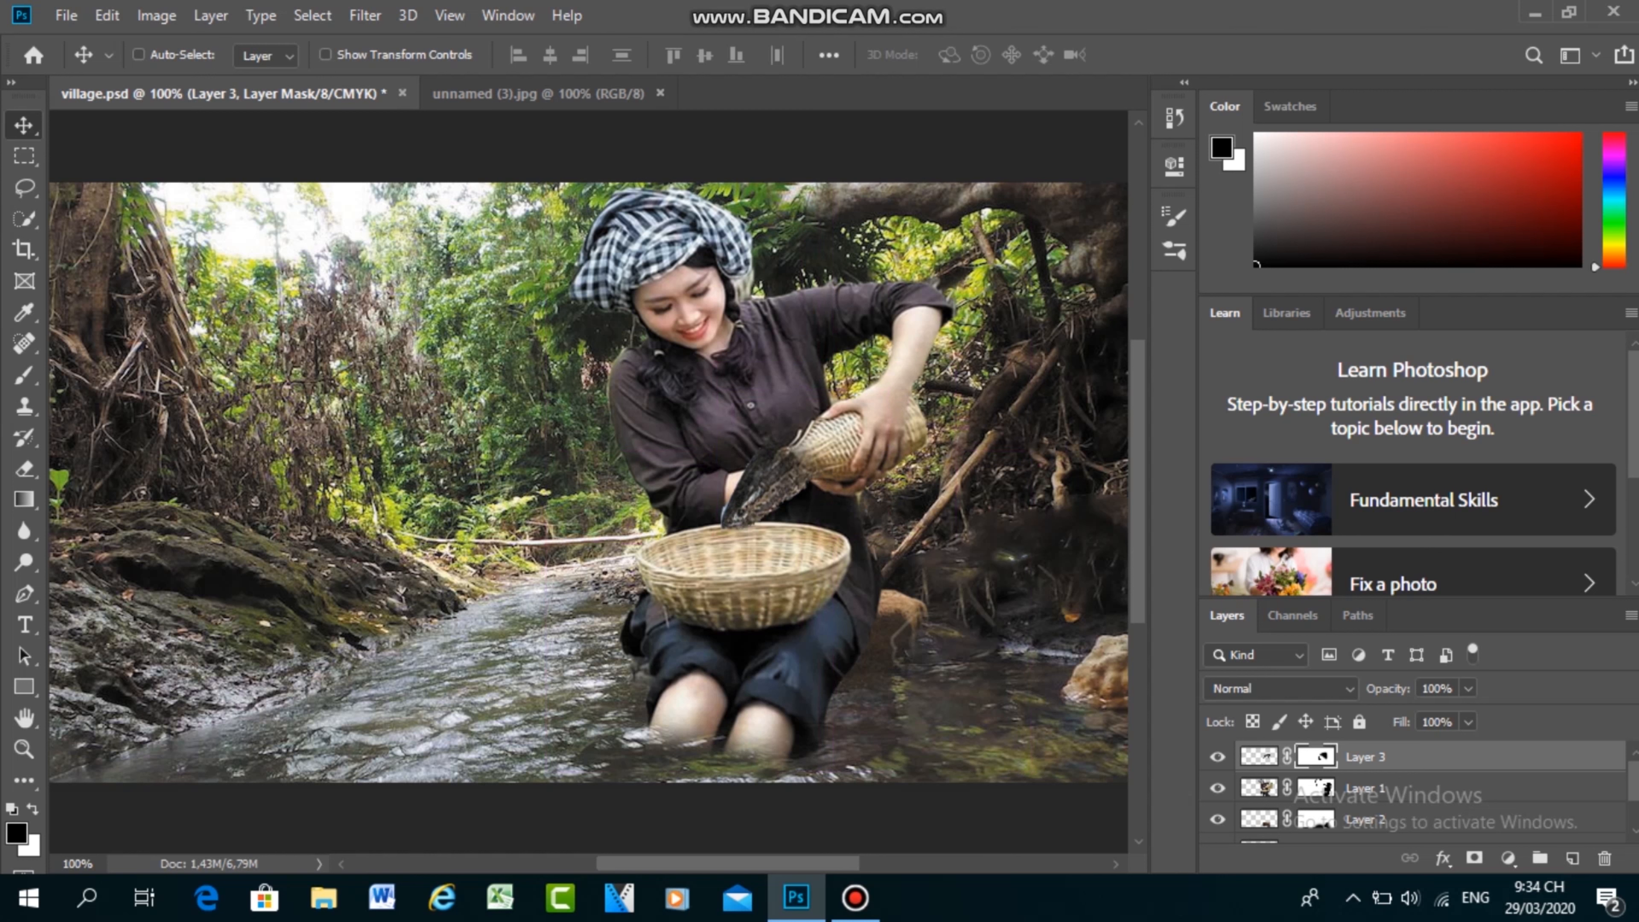
{"action": "key", "text": "ctrl+z"}
{"action": "key", "text": "ctrl+z"}
{"action": "key", "text": "ctrl+z"}
{"action": "key", "text": "ctrl+z"}
{"action": "key", "text": "ctrl+z"}
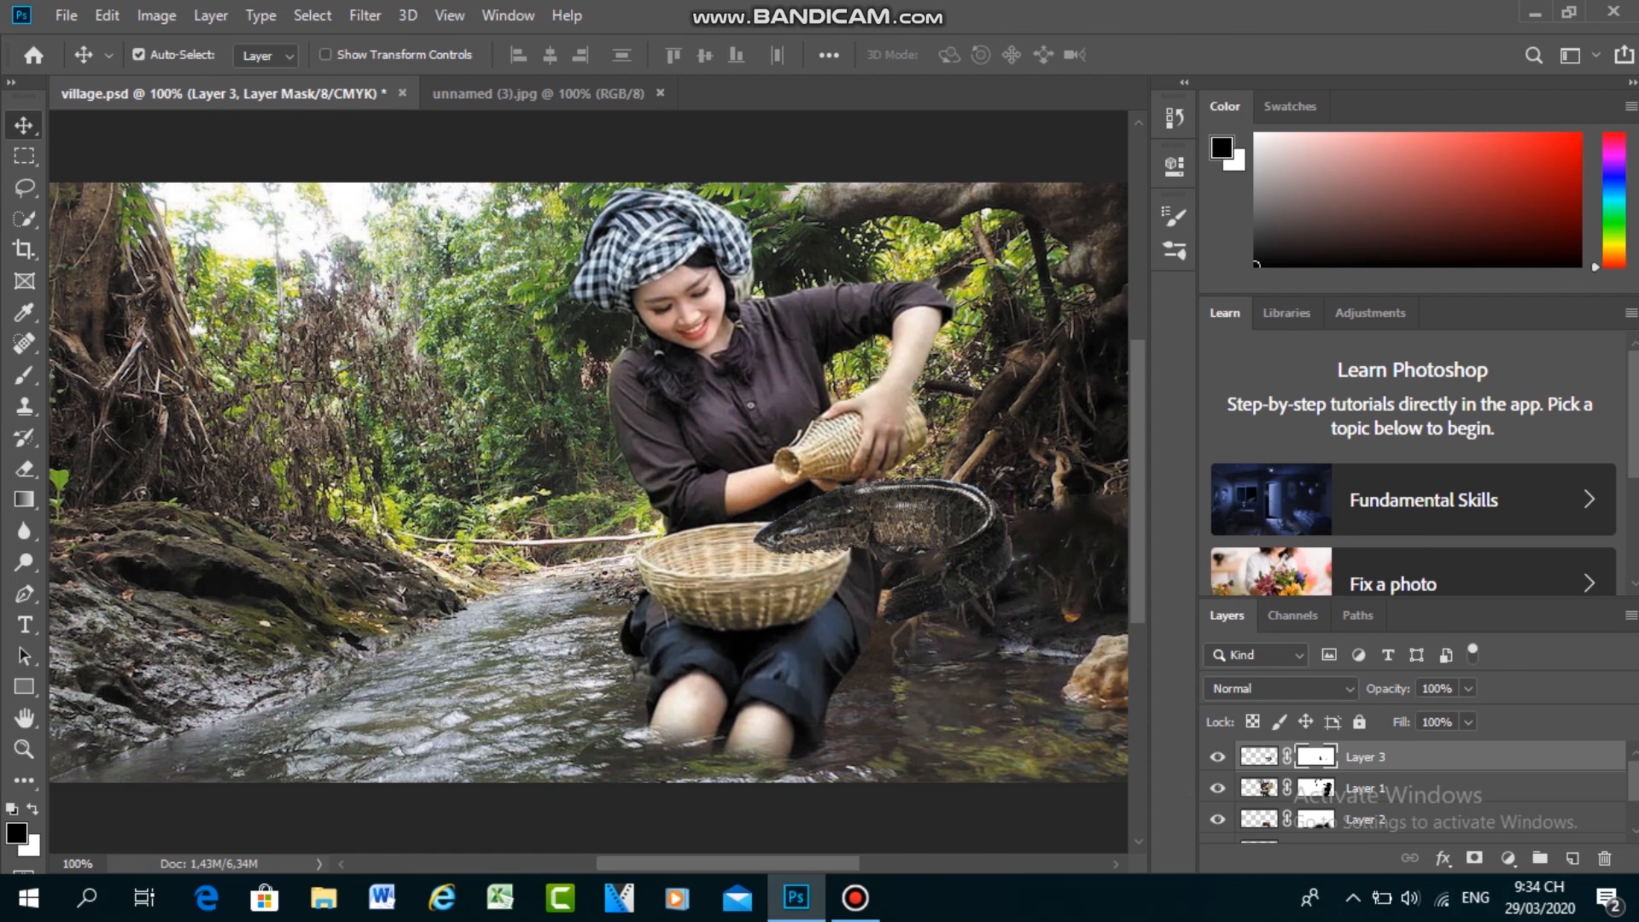
Step: Scale the fish to 73.89%, rotate it -41.86° and place it over the woven trap with its head pointing into the basket
{"action": "key", "text": "ctrl+t"}
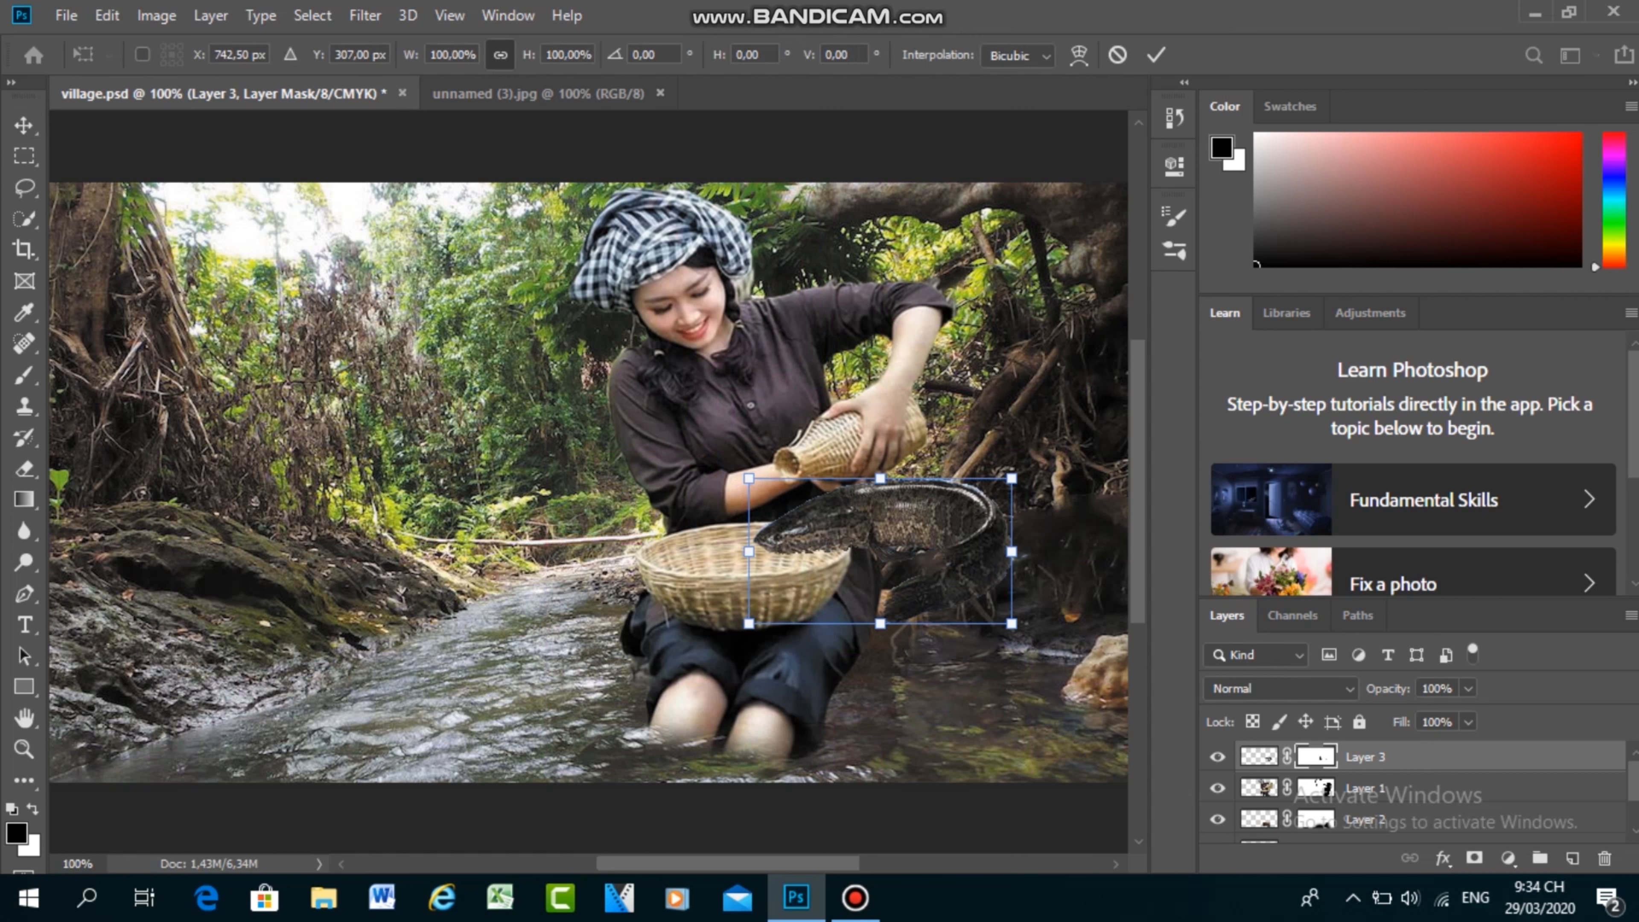
{"action": "left_click_drag", "start_coordinate": [880, 479], "coordinate": [881, 492]}
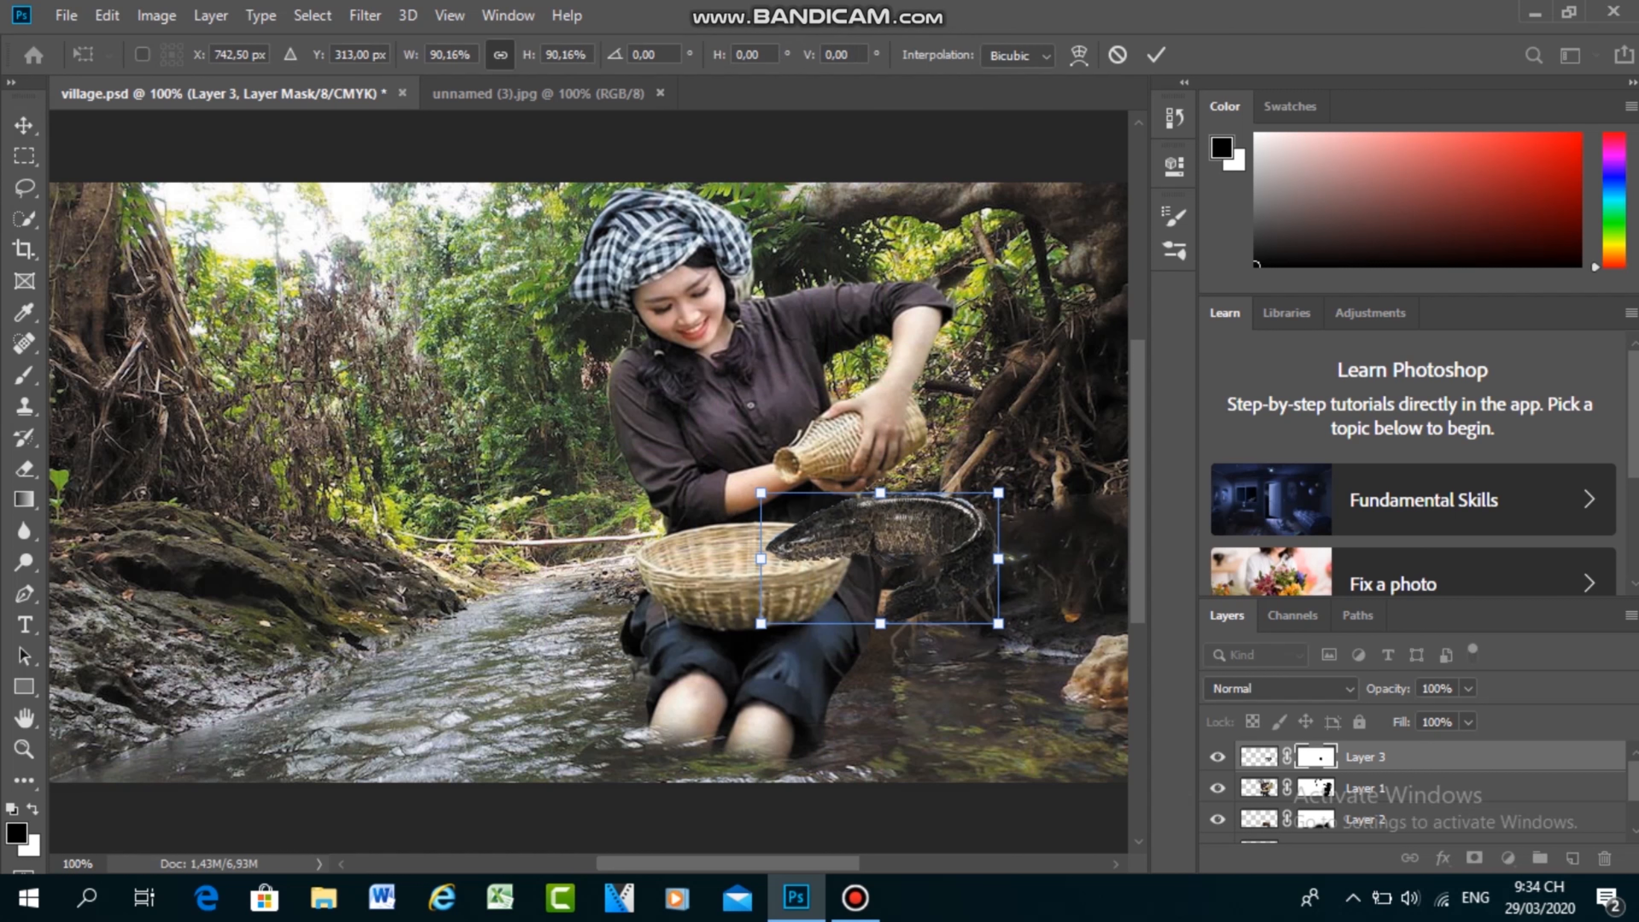
{"action": "left_click_drag", "start_coordinate": [999, 623], "coordinate": [955, 600]}
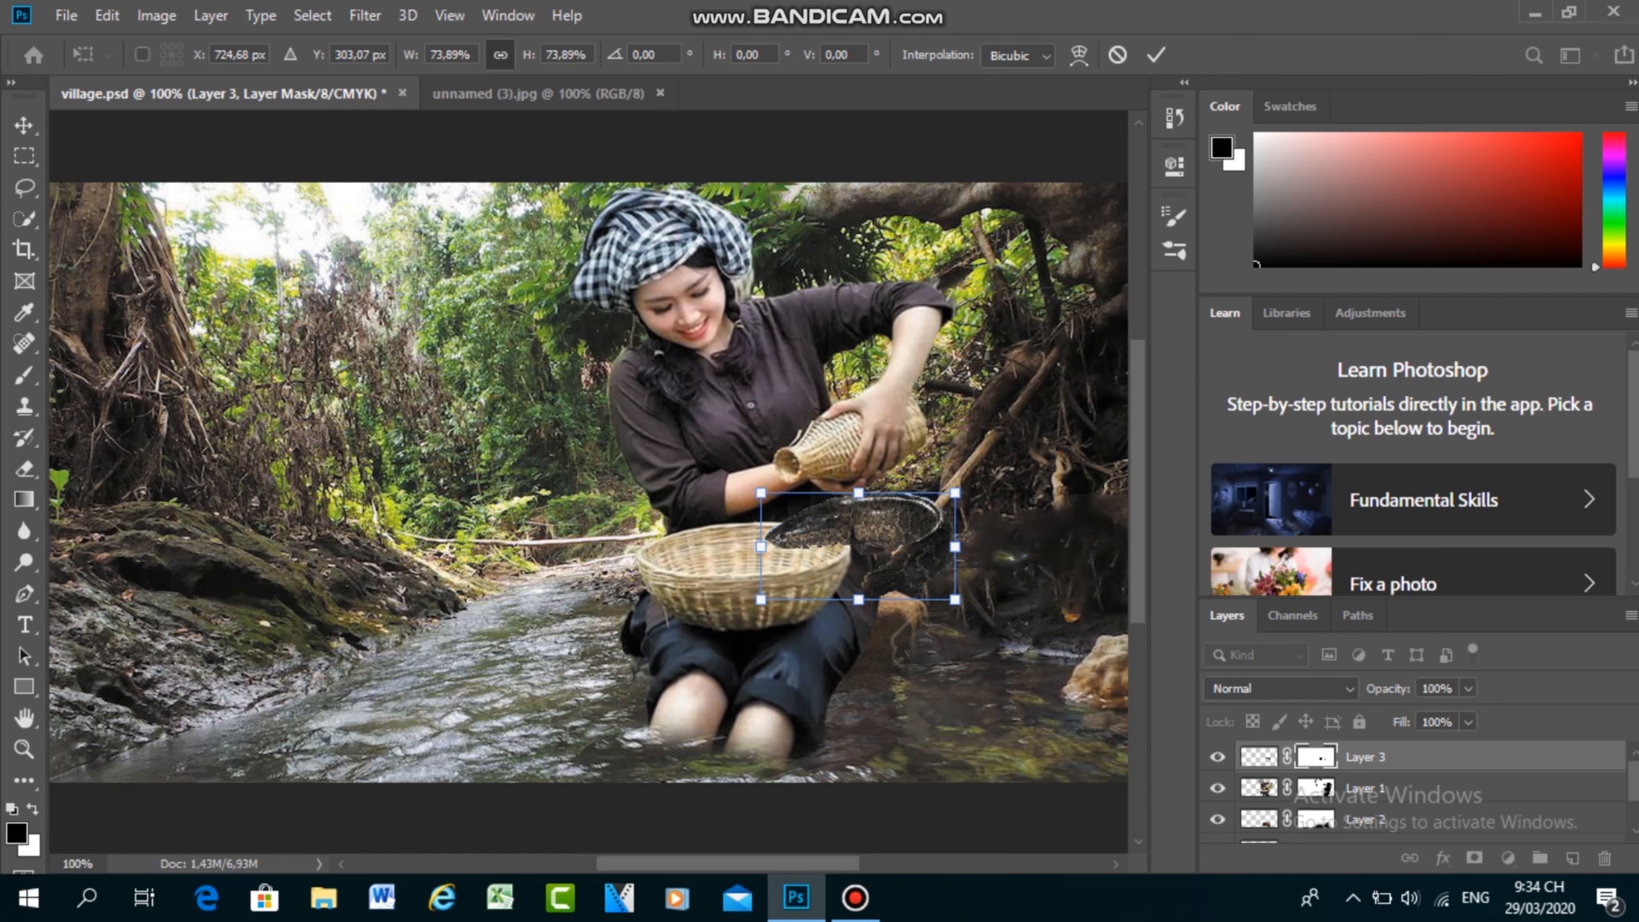
{"action": "left_click_drag", "start_coordinate": [741, 481], "coordinate": [725, 576]}
{"action": "left_click_drag", "start_coordinate": [862, 534], "coordinate": [819, 467]}
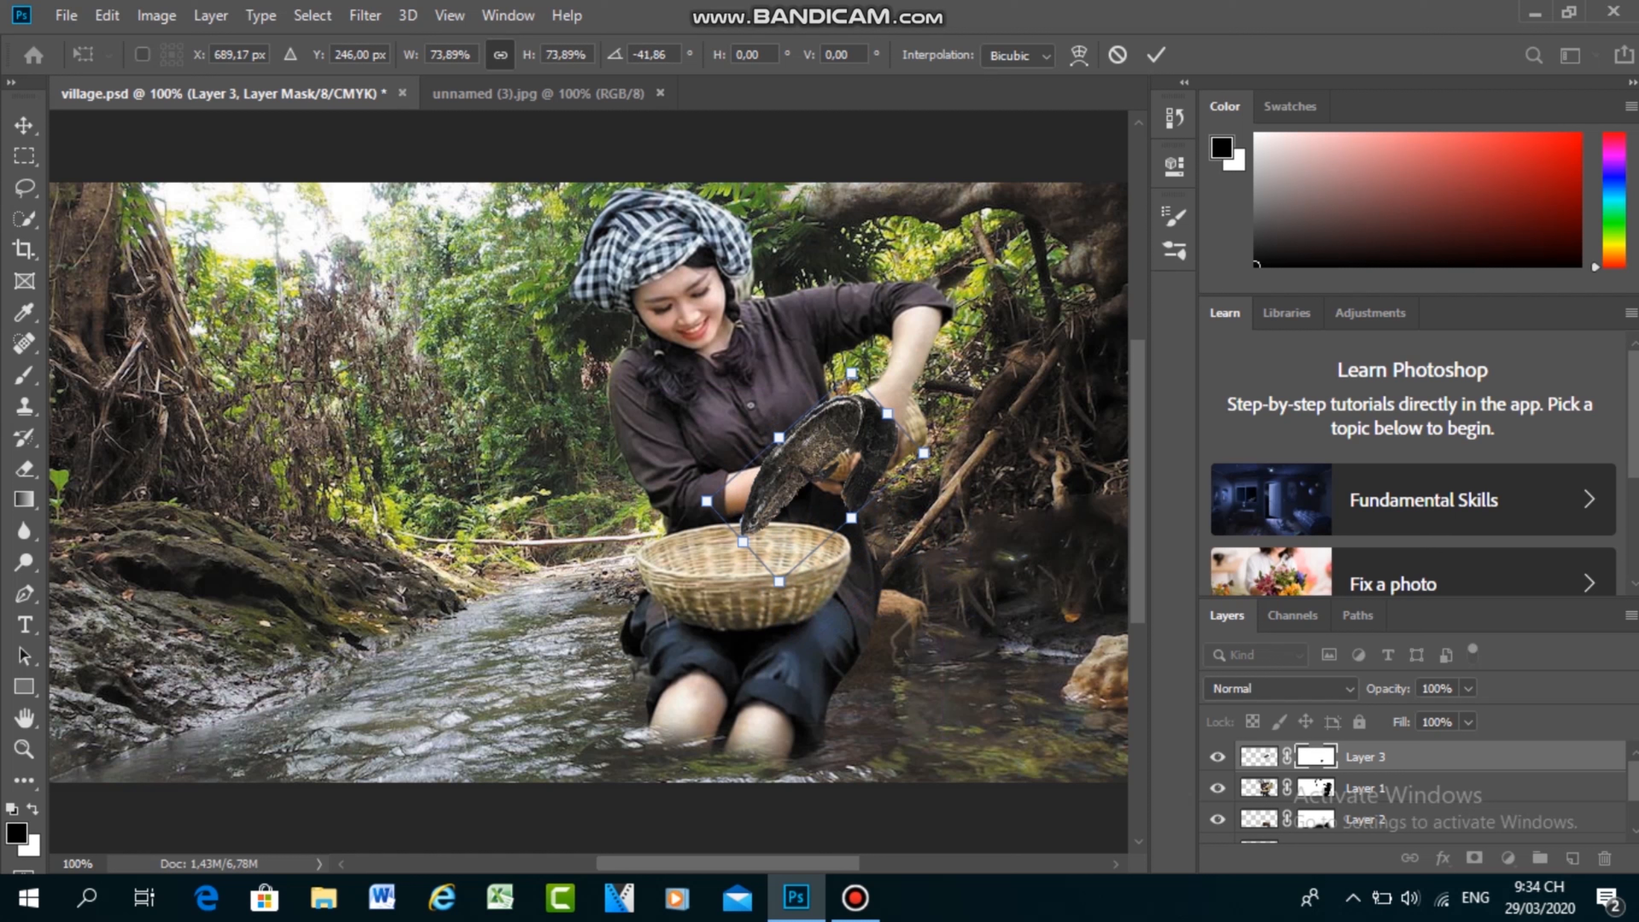
{"action": "key", "text": "Return"}
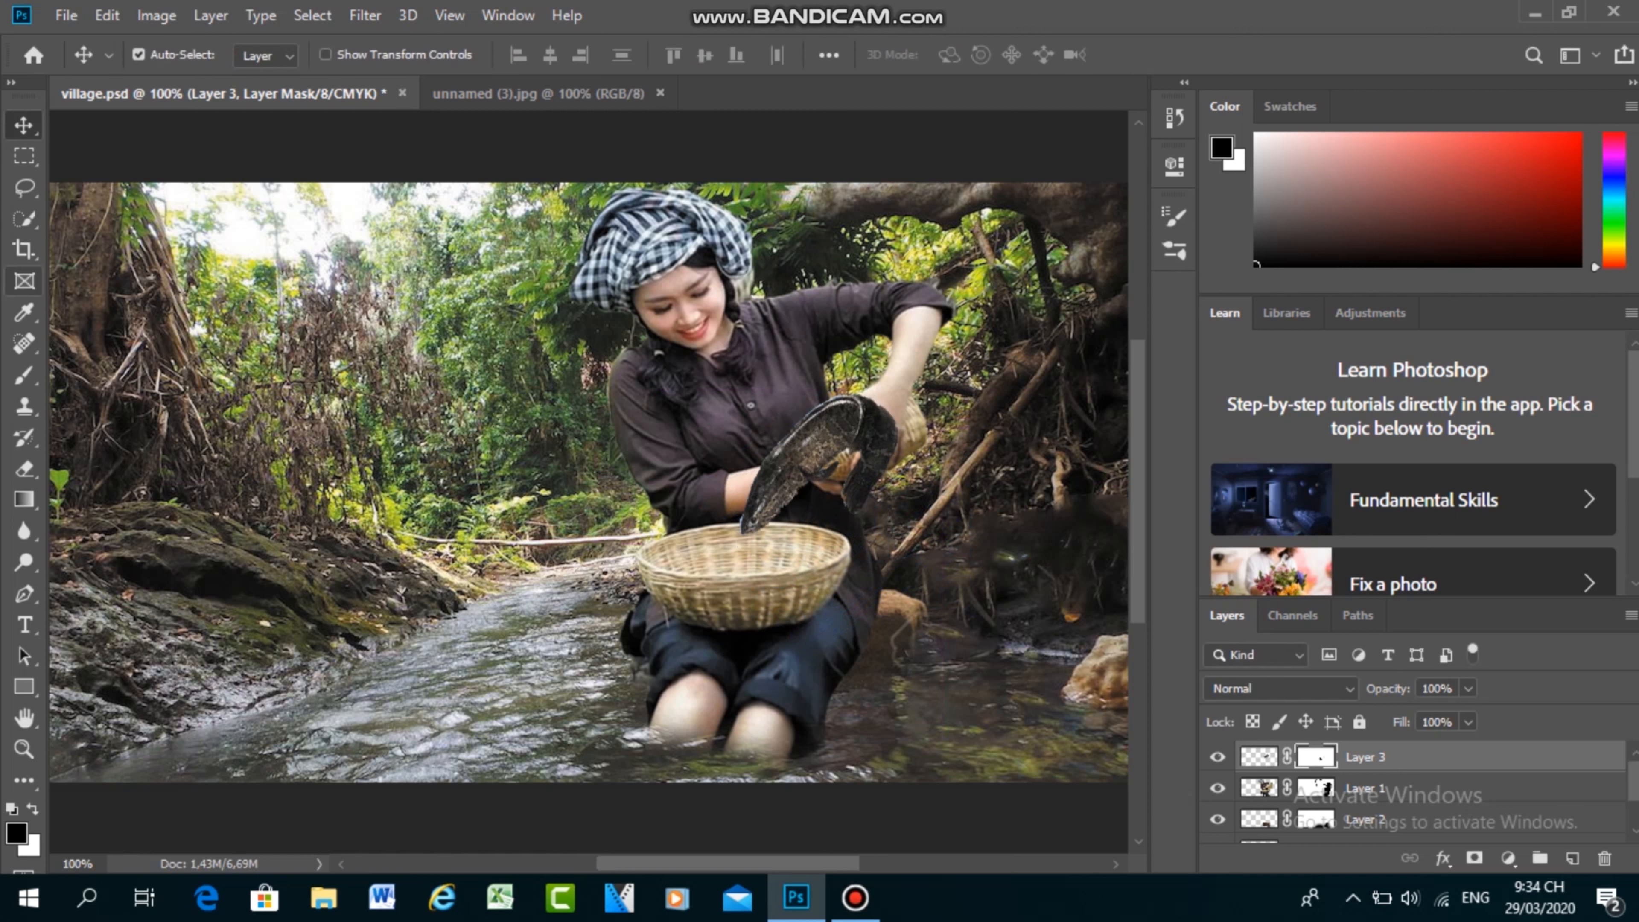
Step: Mask out the fish's rear body and tail over the woven trap and hand with the soft 60 px brush
{"action": "key", "text": "b"}
{"action": "mouse_move", "coordinate": [836, 421]}
{"action": "left_mouse_down"}
{"action": "mouse_move", "coordinate": [875, 466]}
{"action": "mouse_move", "coordinate": [870, 418]}
{"action": "mouse_move", "coordinate": [861, 499]}
{"action": "left_mouse_up"}
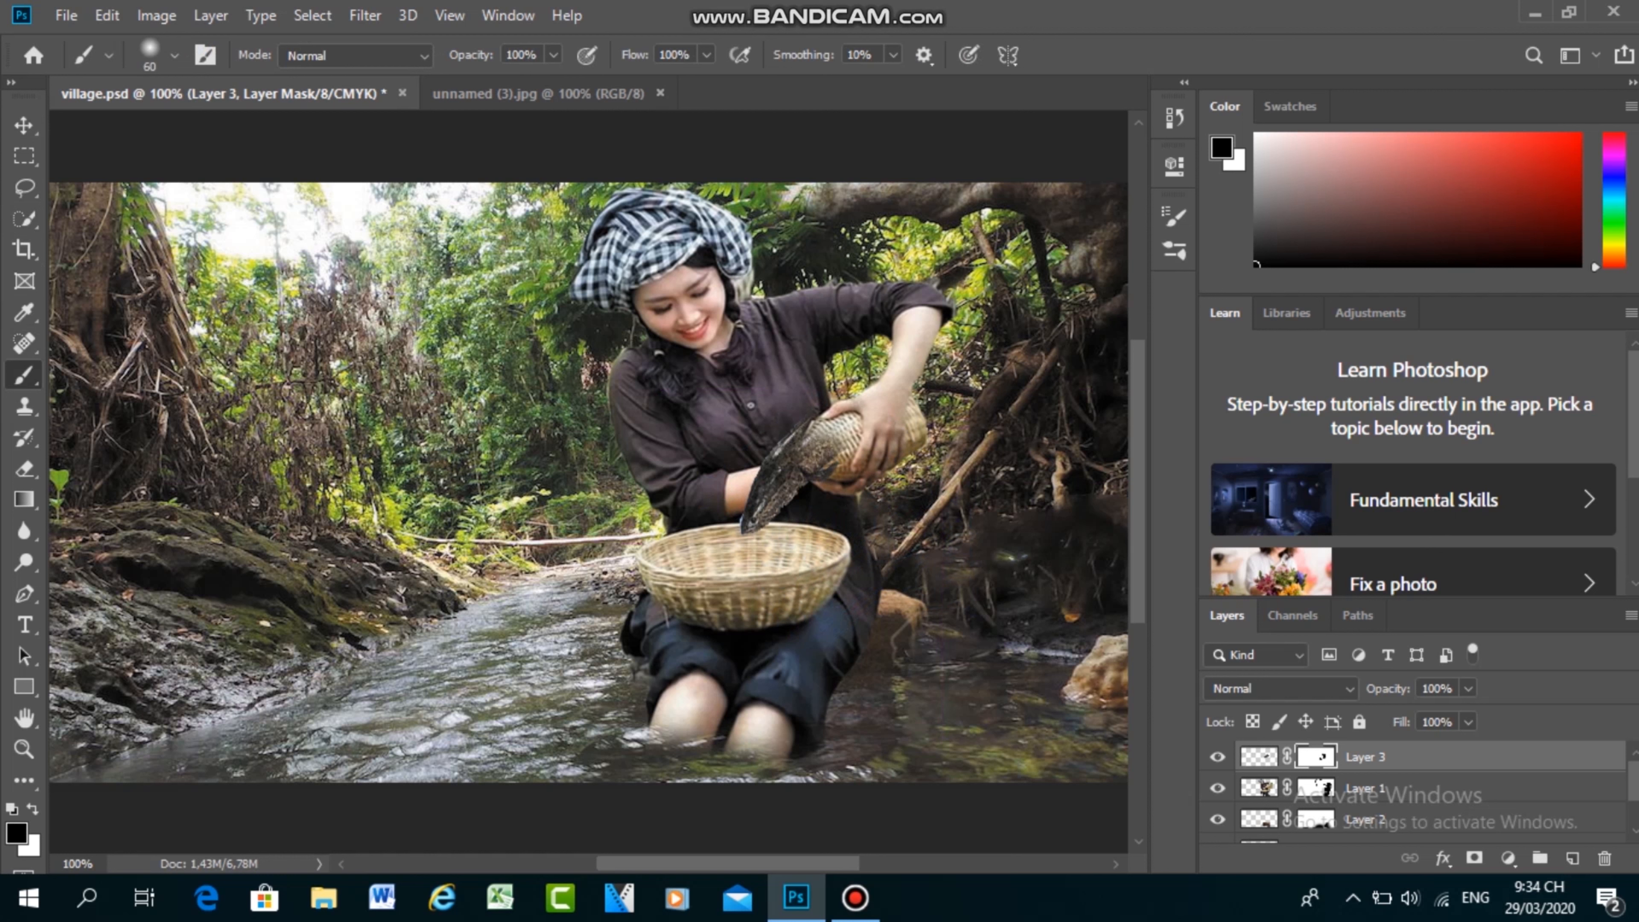
{"action": "left_click_drag", "start_coordinate": [819, 438], "coordinate": [830, 444]}
{"action": "left_click", "coordinate": [827, 447]}
{"action": "left_click", "coordinate": [795, 439]}
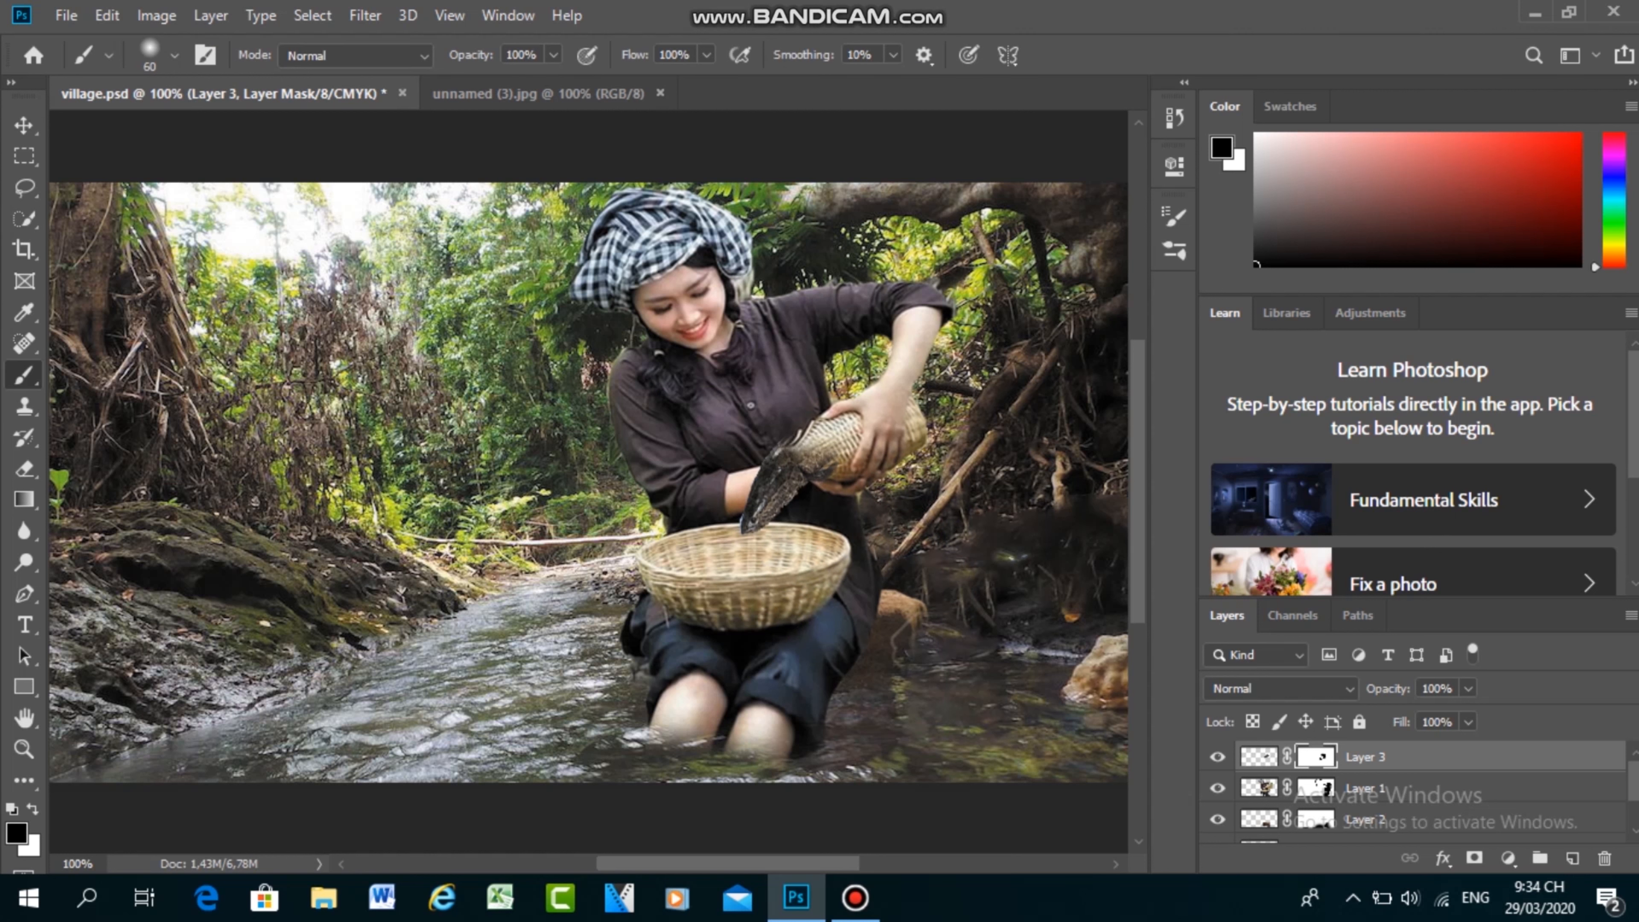